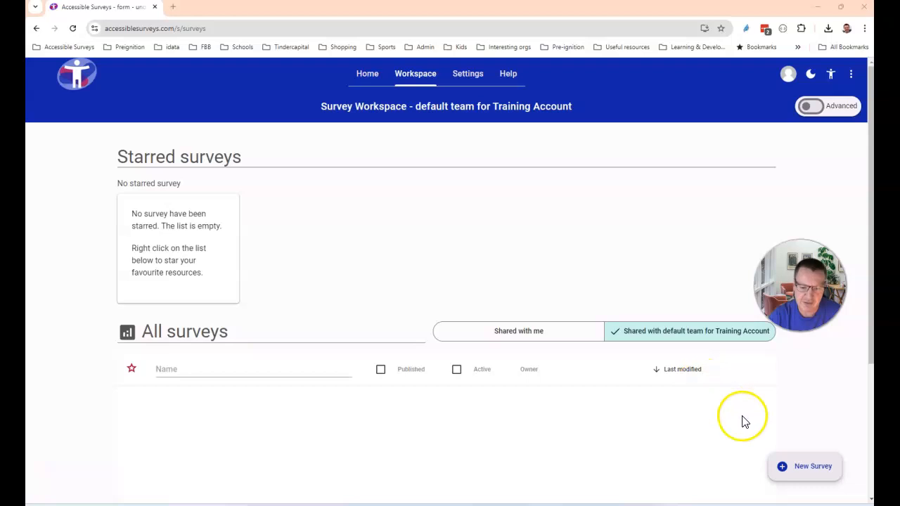
Start a new survey with the name and description "Training Survey" and continue to its form settings
left_click(805, 474)
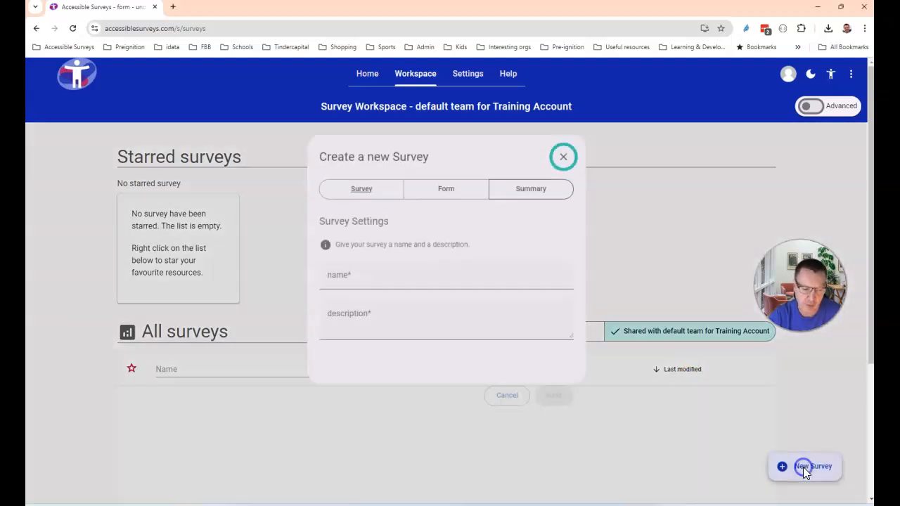
left_click(353, 285)
type("Training Survey")
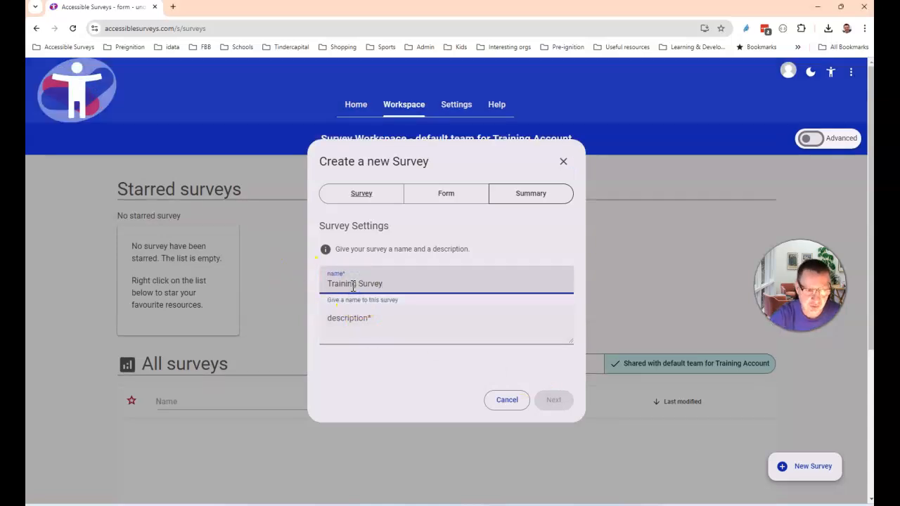
key("Tab")
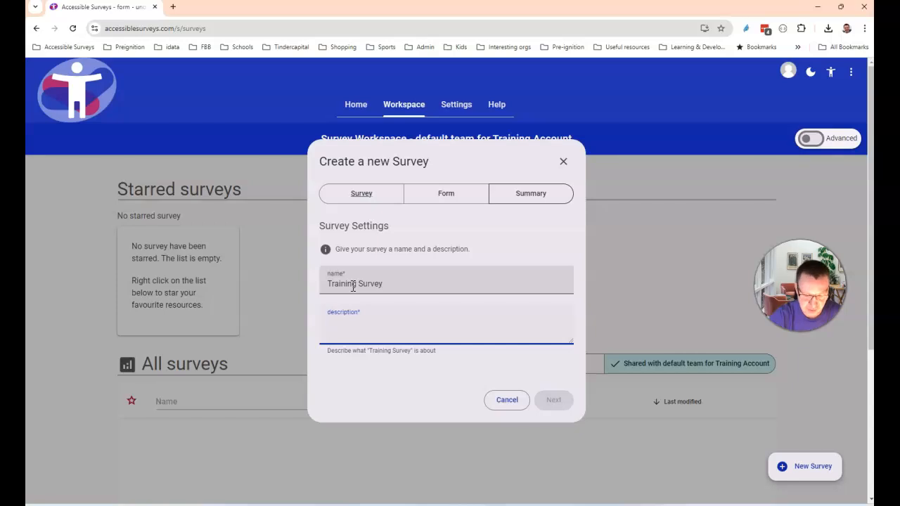
type("Training Survey")
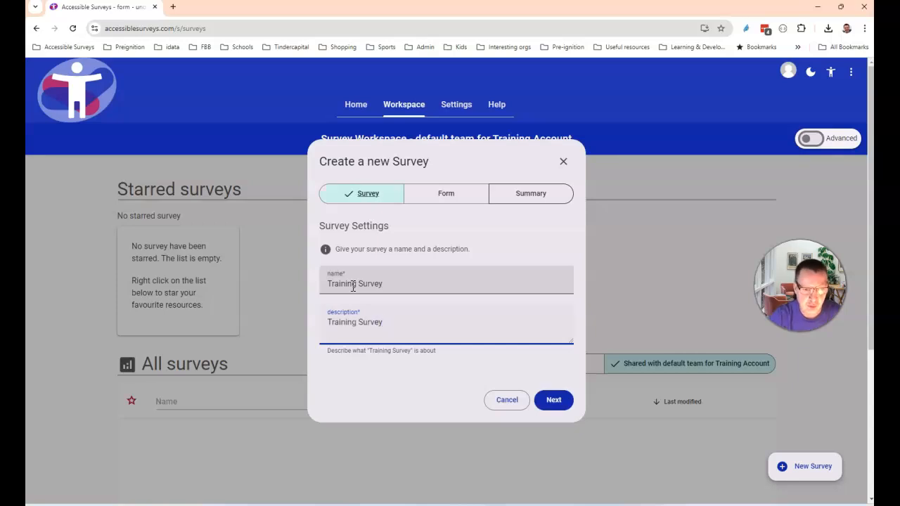
left_click(555, 404)
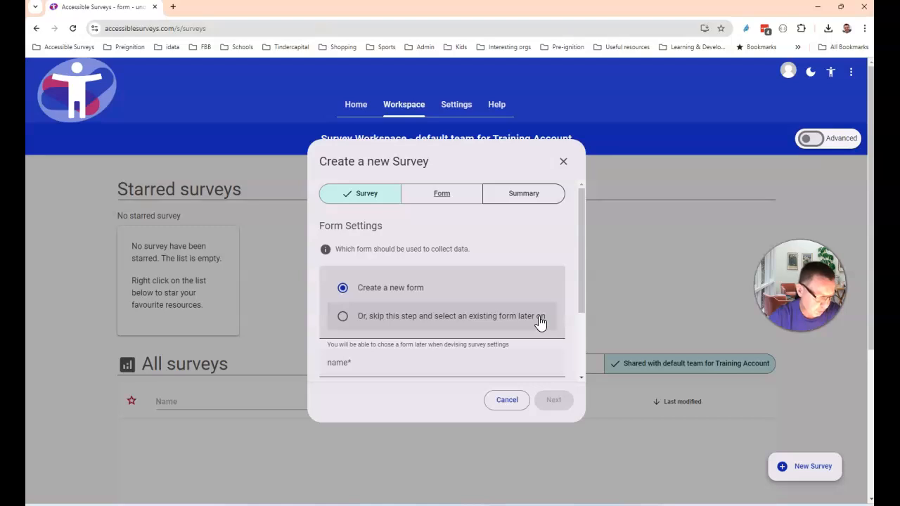
Create a new form with the name and description "Training Form" and confirm the creation of the survey
scroll(539, 321, "down", 2)
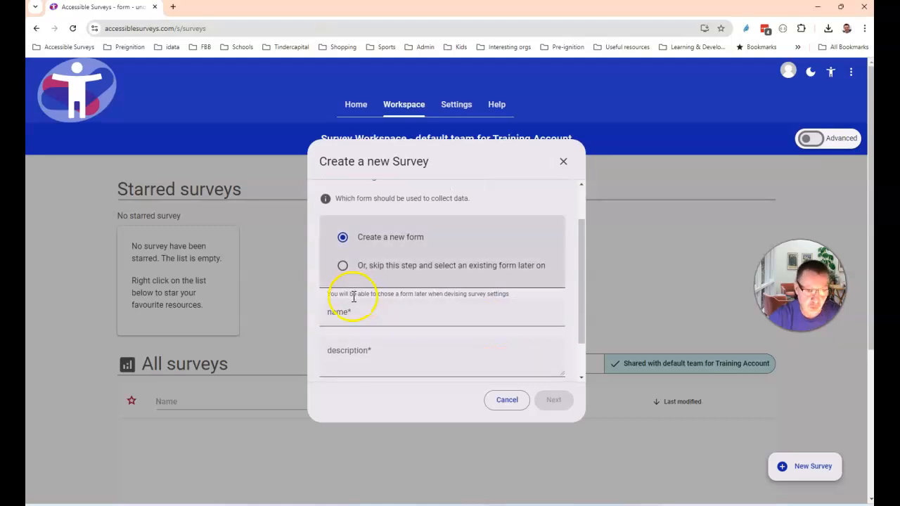
left_click(347, 315)
type("Training F")
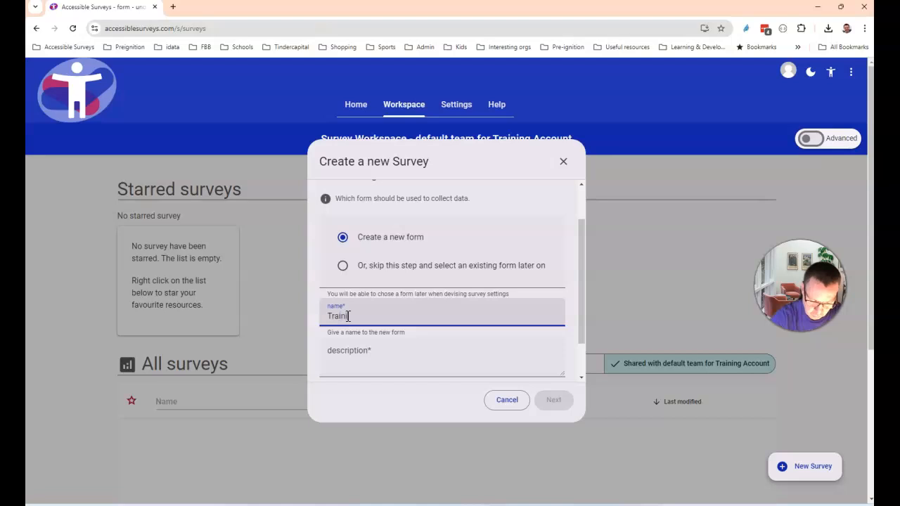
type("orm")
key("shift+Left")
key("shift+Left")
key("shift+Left")
key("shift+Left")
key("shift+Left")
key("shift+Left")
key("shift+Left")
key("shift+Left")
key("shift+Left")
key("shift+Left")
key("shift+Left")
key("shift+Left")
key("shift+Left")
key("ctrl+c")
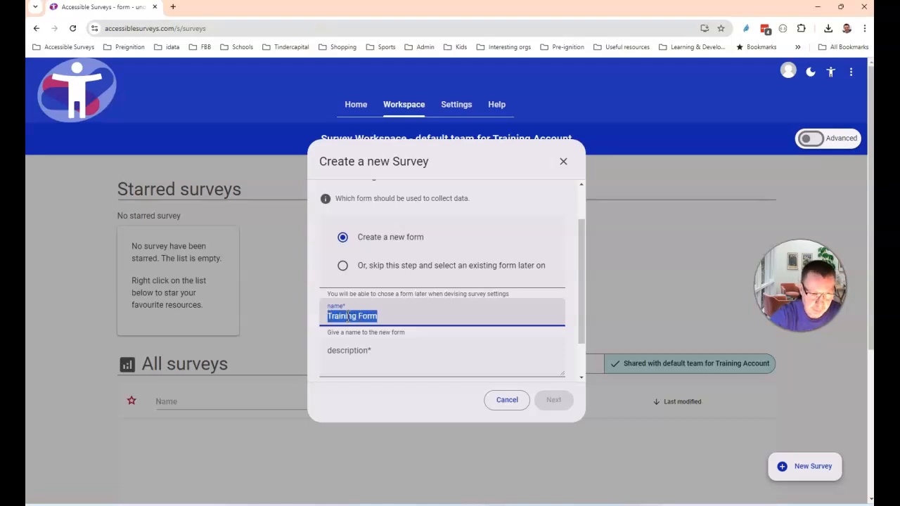
left_click(331, 367)
key("ctrl+v")
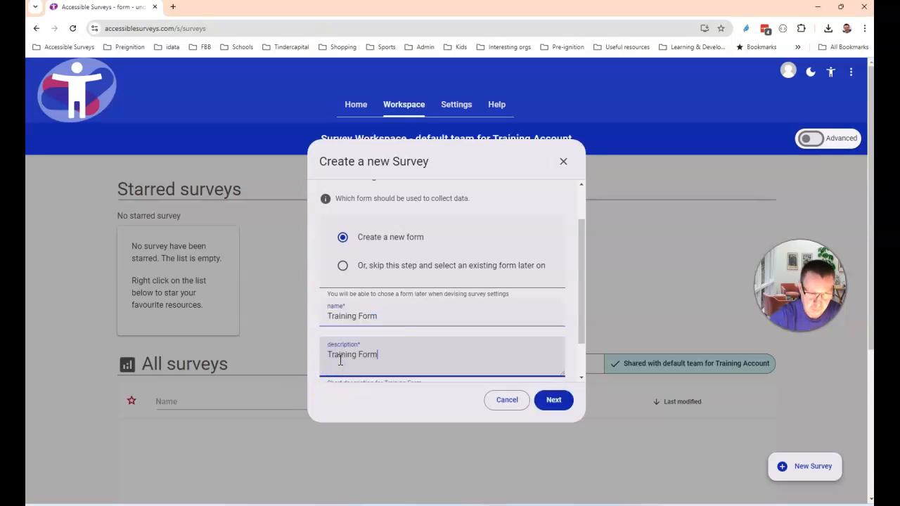
scroll(340, 360, "down", 1)
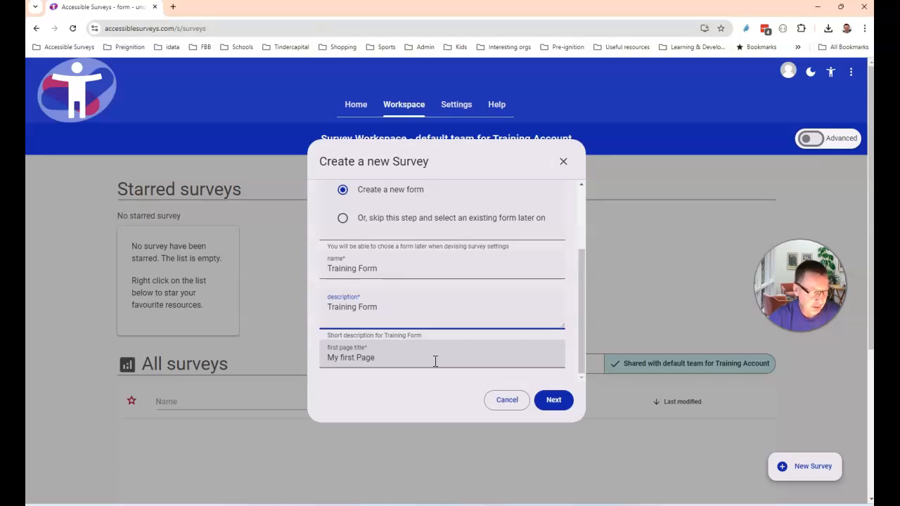
left_click(553, 400)
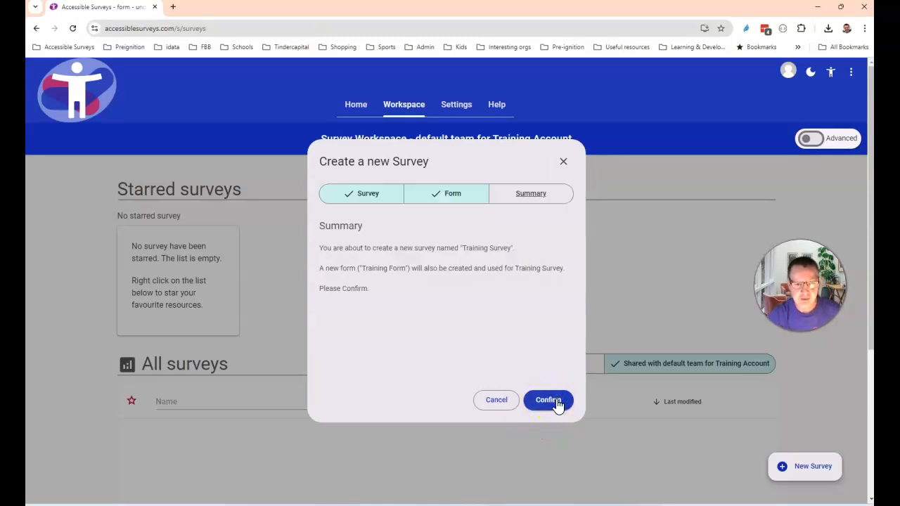
left_click(555, 402)
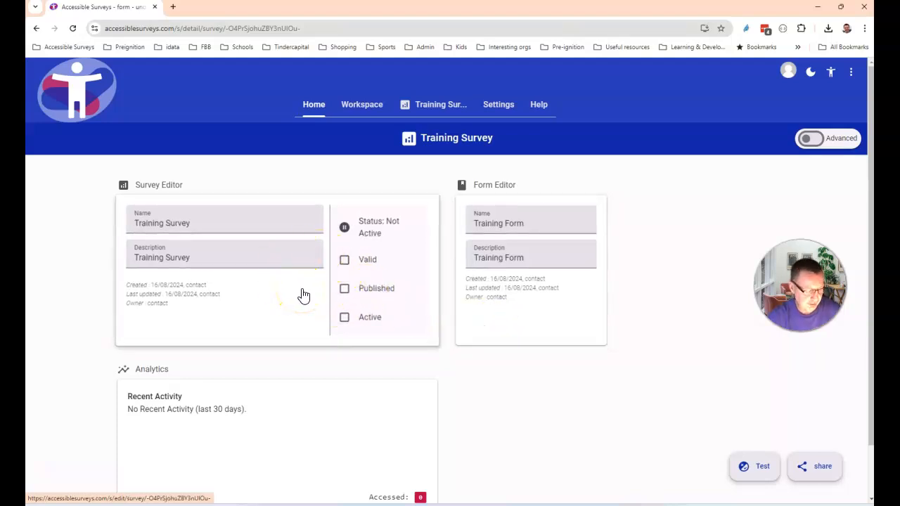
Open Training Form for editing from the Training Survey overview
scroll(310, 316, "down", 1)
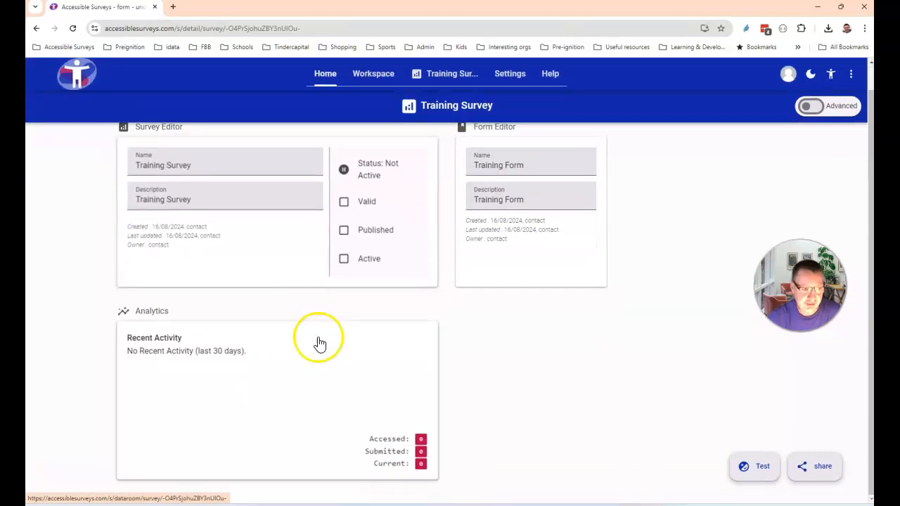
left_click(314, 384)
left_click(561, 254)
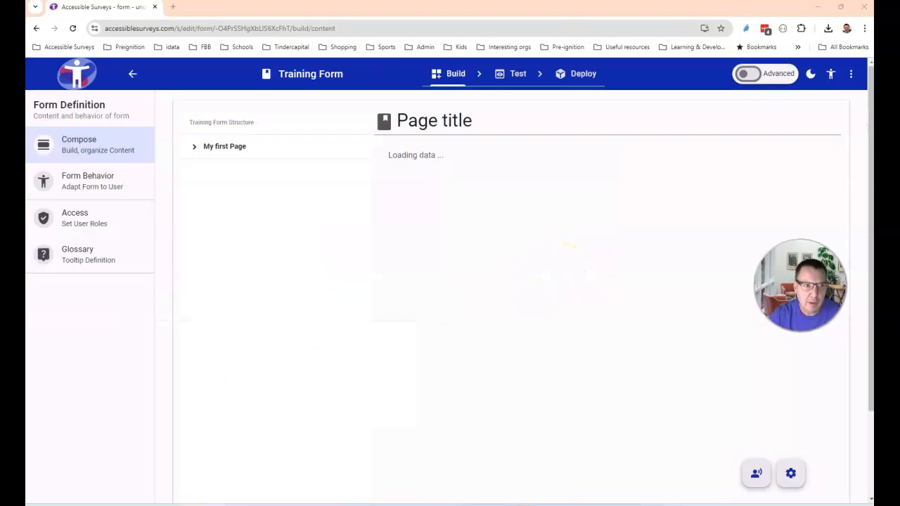
Expand the form structure and examine the settings of My first Page and its first section
left_click(193, 148)
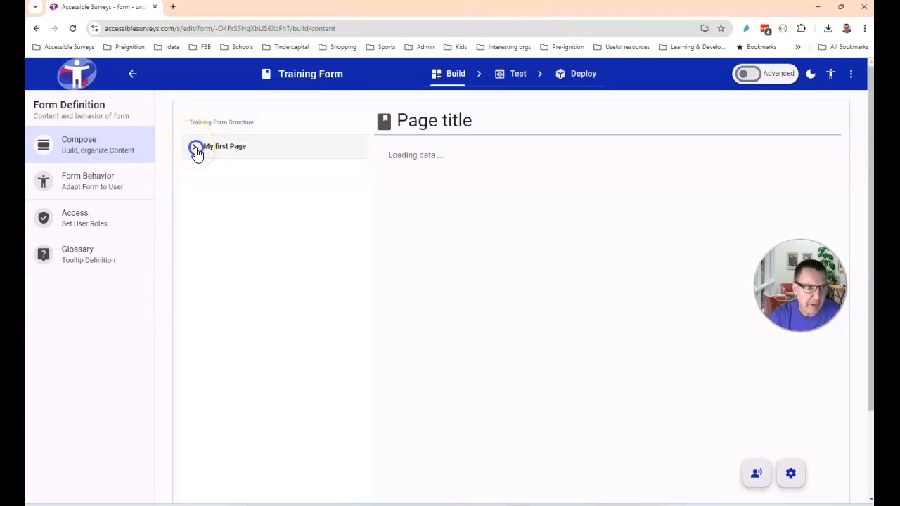
left_click(204, 175)
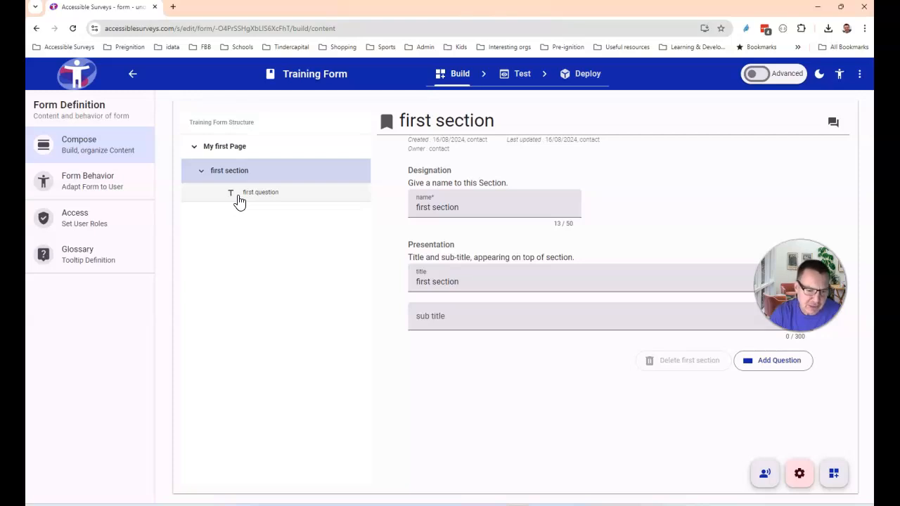
left_click(295, 155)
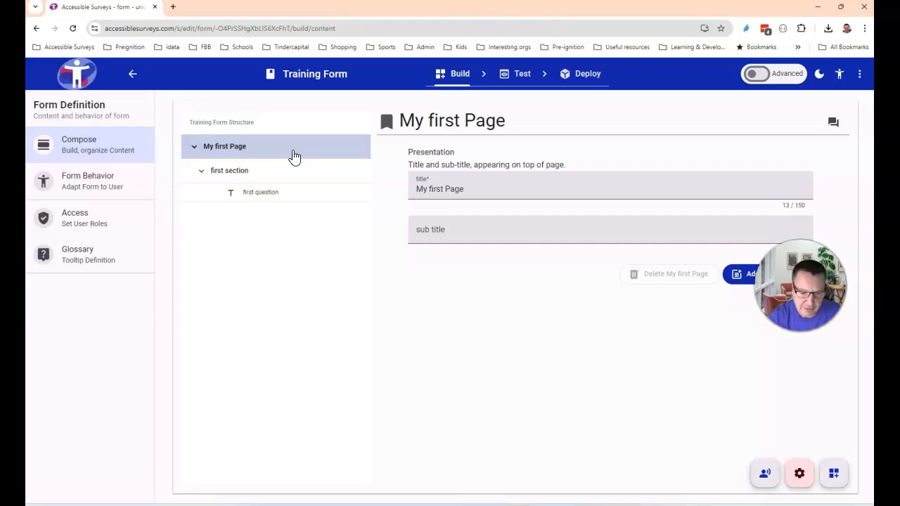
left_click(287, 176)
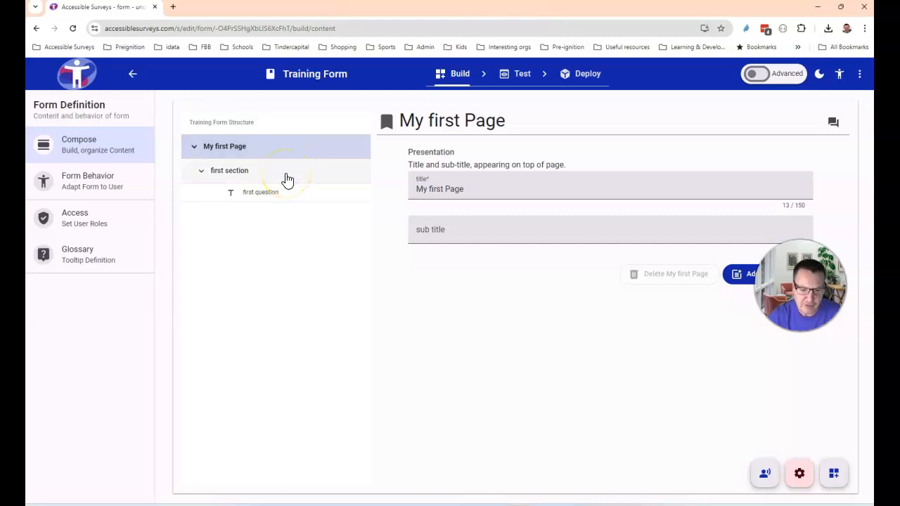
left_click(287, 178)
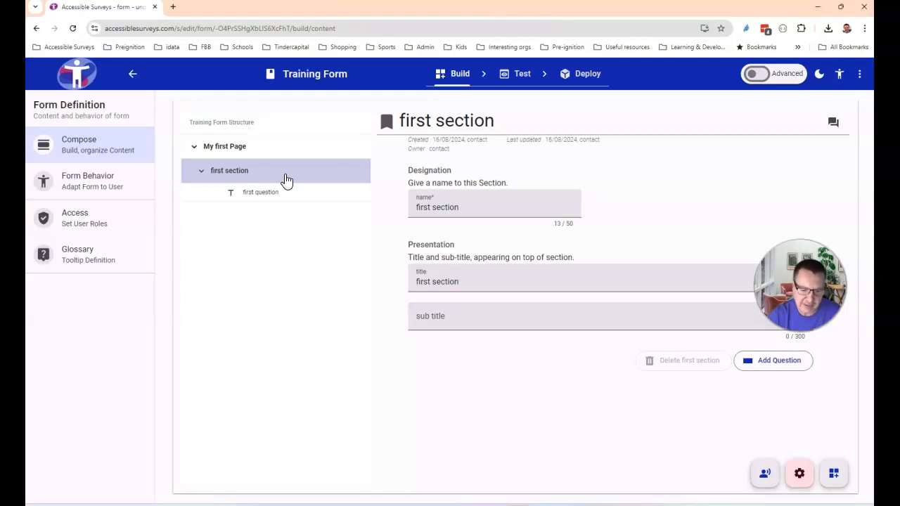
left_click(286, 197)
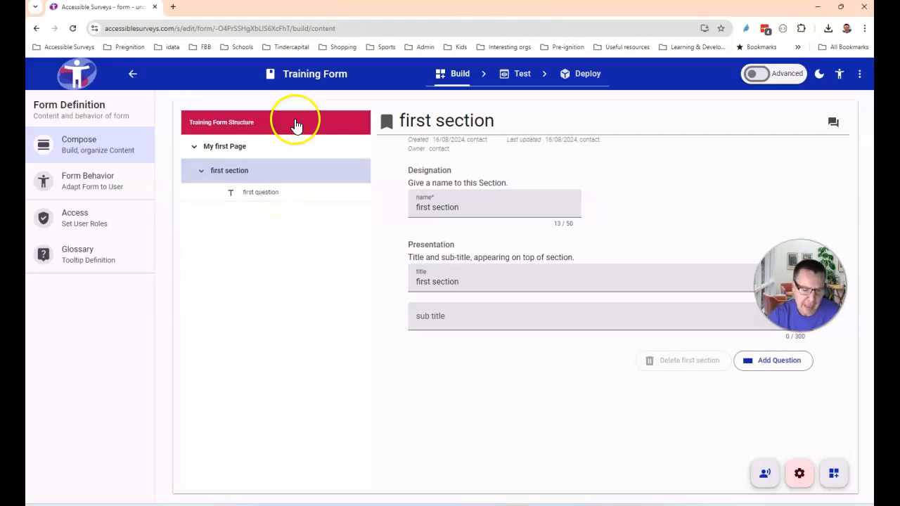
Change the title of My first Page to "Surveys"
left_click(276, 152)
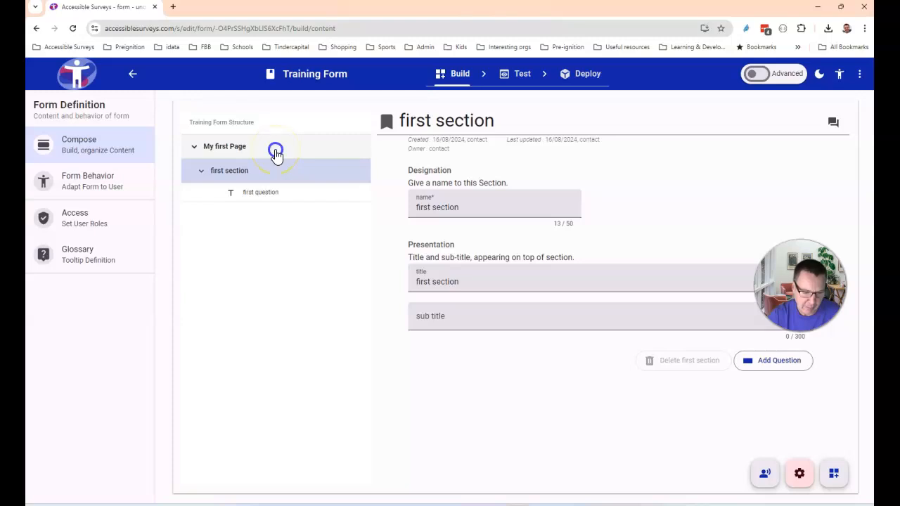
left_click_drag(470, 188, 412, 188)
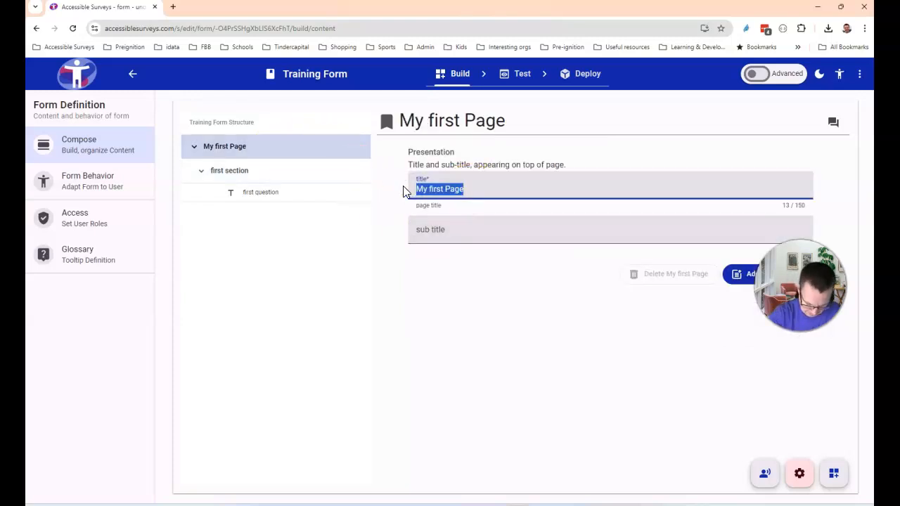
type("Surveys")
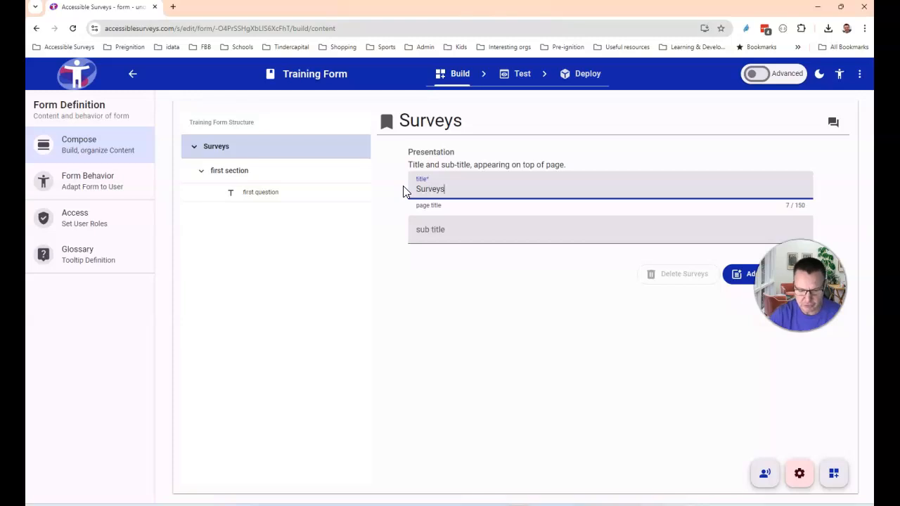
Rename the form's first section as "Section 1"
left_click(314, 181)
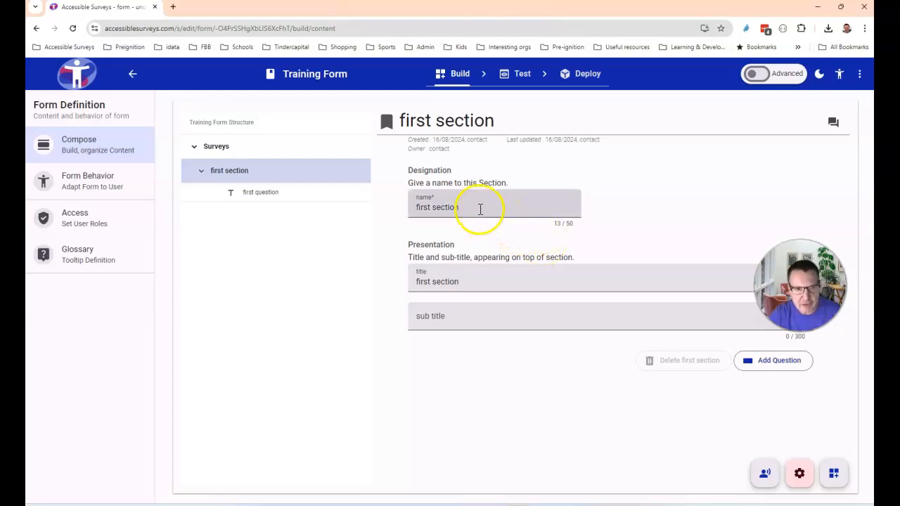
left_click_drag(480, 207, 391, 208)
type("Sec")
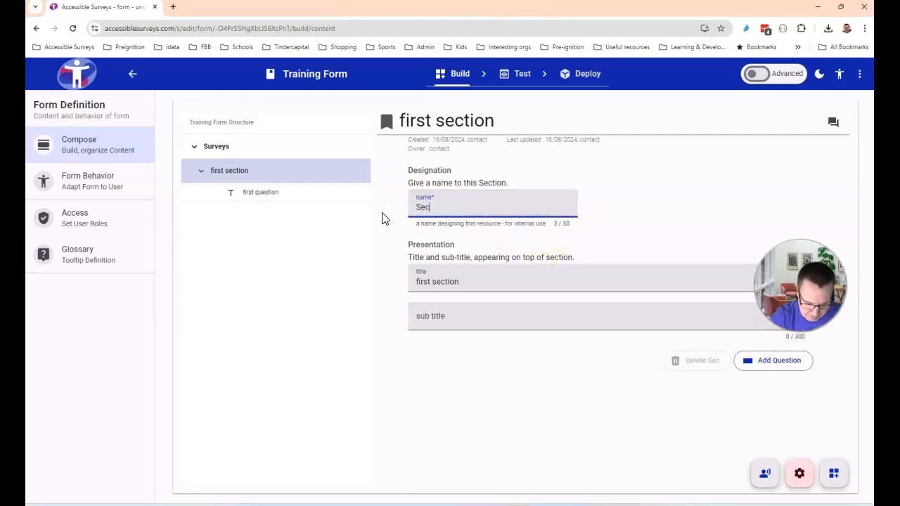
type("tion 1")
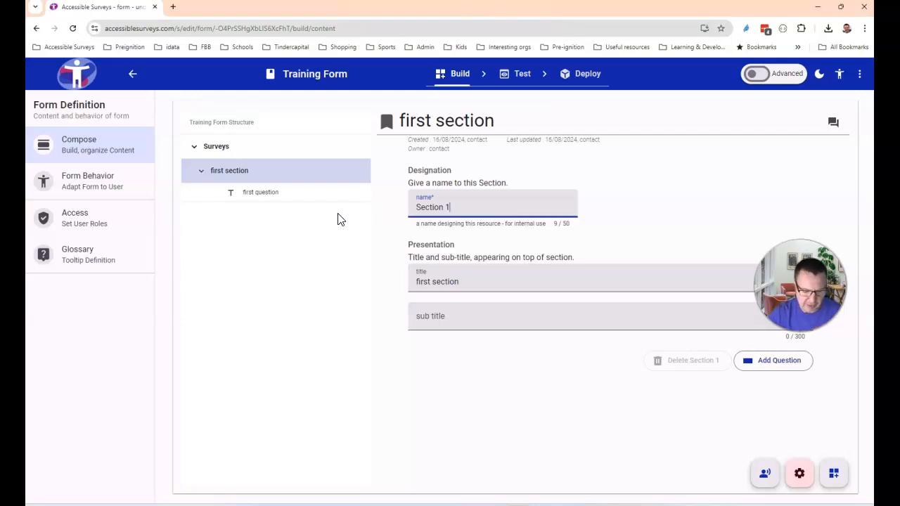
Clear the displayed title of Section 1, leaving it blank
left_click(472, 288)
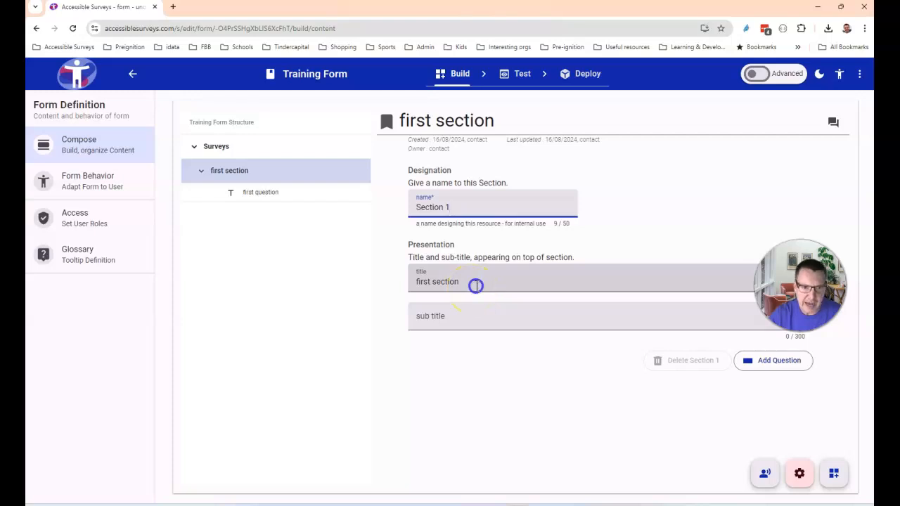
key("ctrl+a")
key("BackSpace")
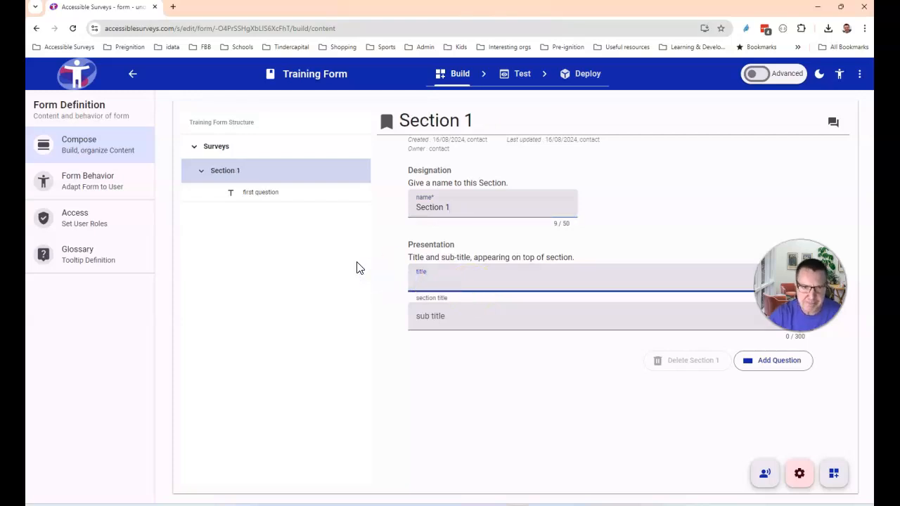
left_click(301, 305)
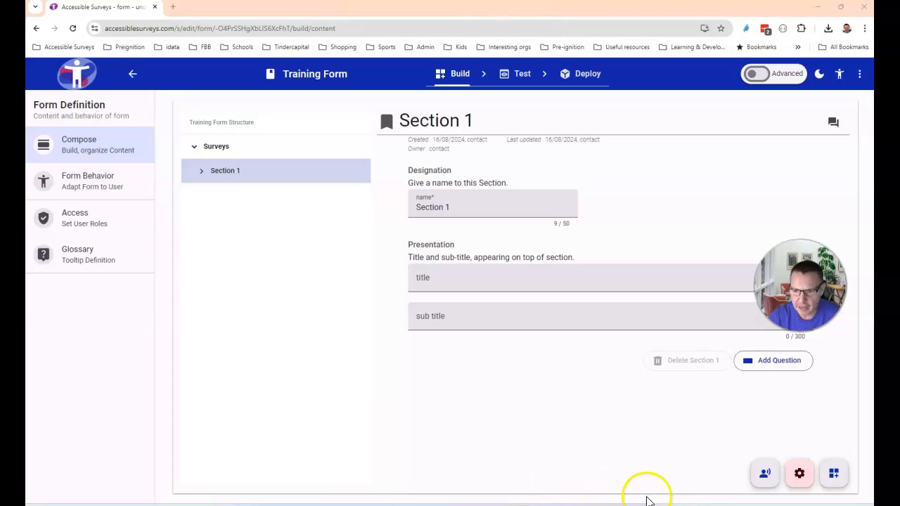
Show the visual layout of the Surveys page and review the available question types, including the expanded text variants
left_click(833, 474)
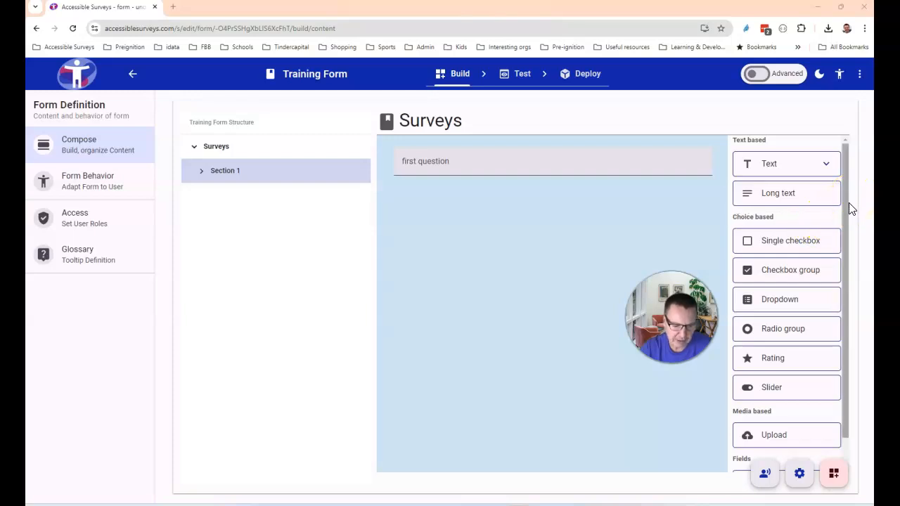
left_click(826, 163)
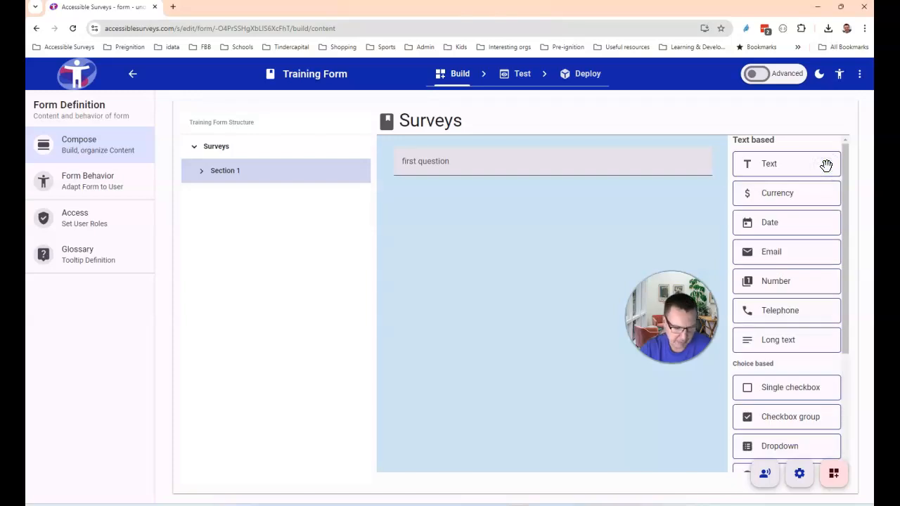
scroll(826, 164, "down", 3)
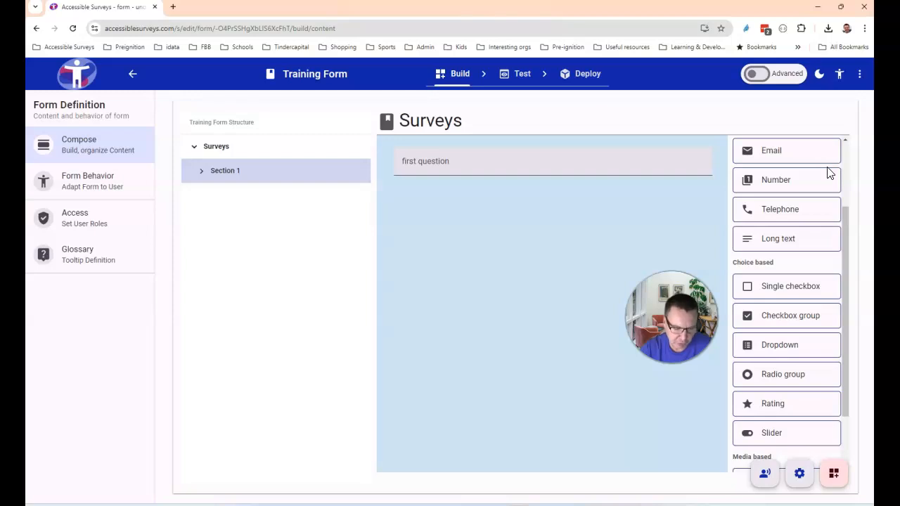
scroll(826, 175, "down", 2)
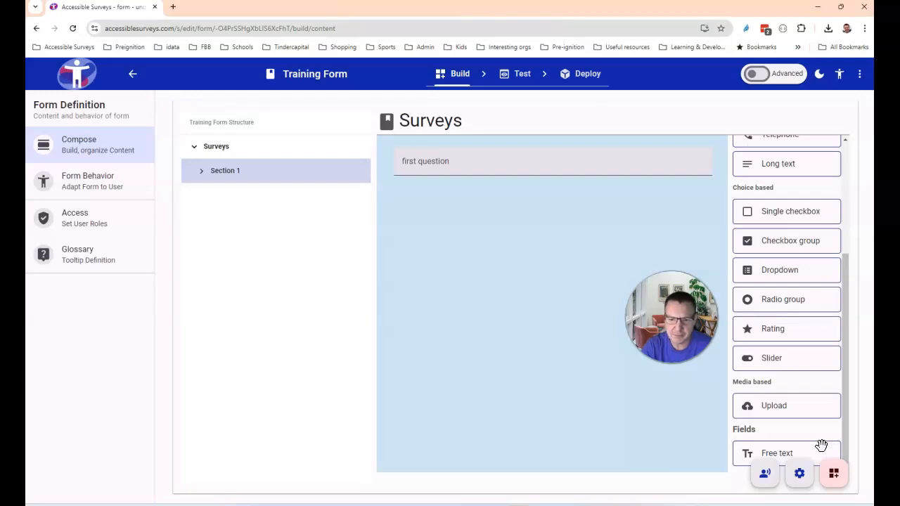
left_click(615, 335)
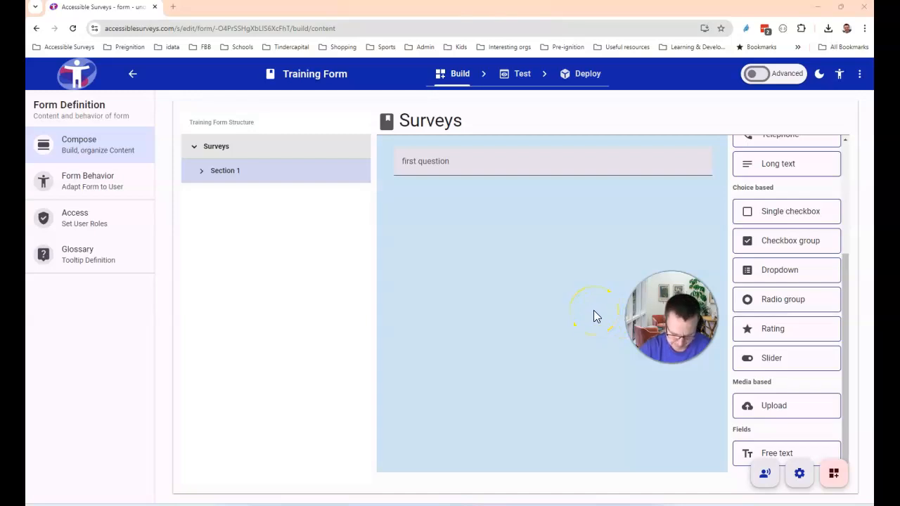
left_click_drag(844, 273, 843, 144)
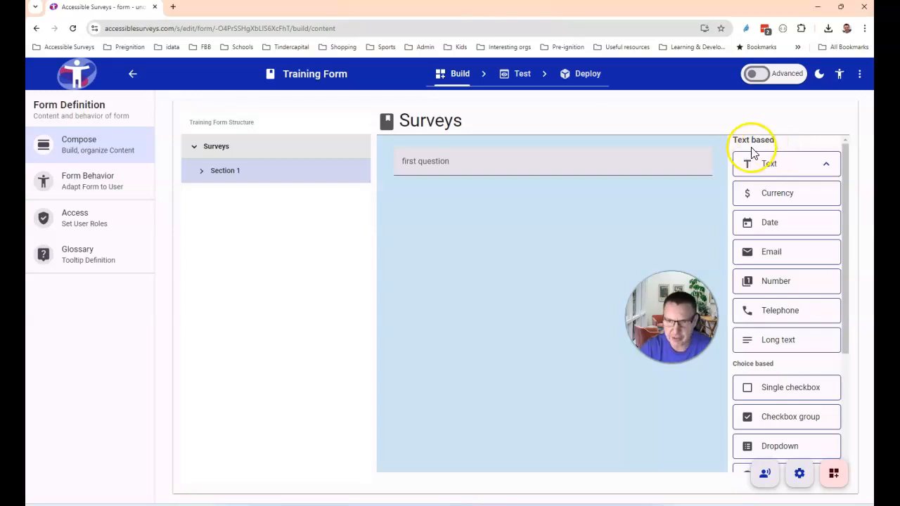
Add a text question below the first question, labelled "Which survey tool does your organisation use the most? (optional)"
left_click_drag(767, 165, 557, 190)
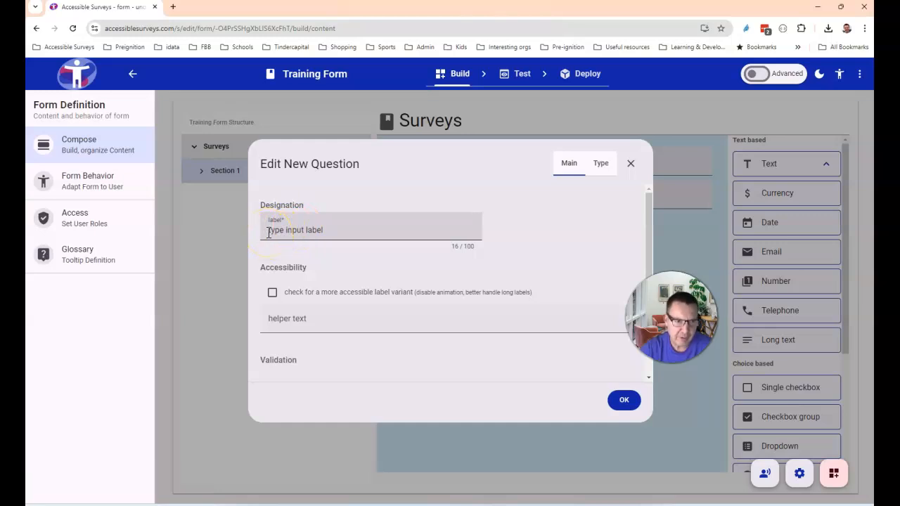
left_click(268, 232)
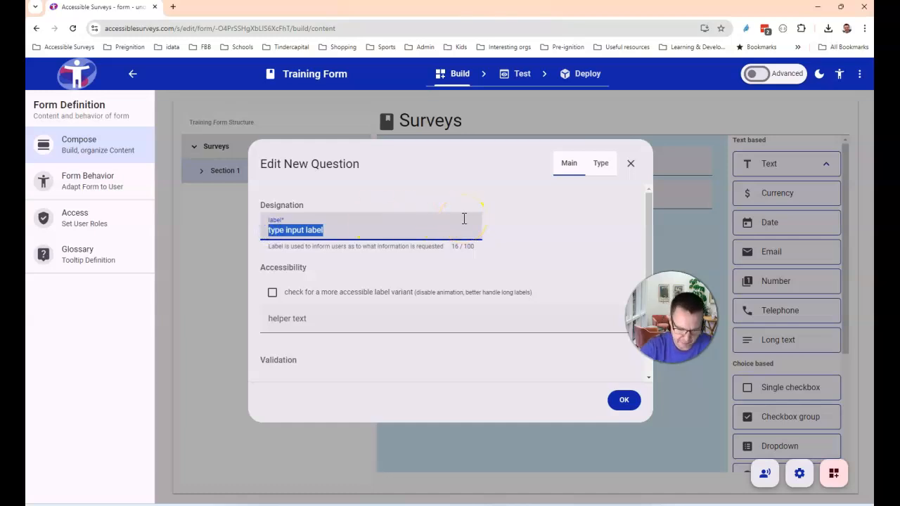
type("Which survey tool does your organisation use the most? (optional)")
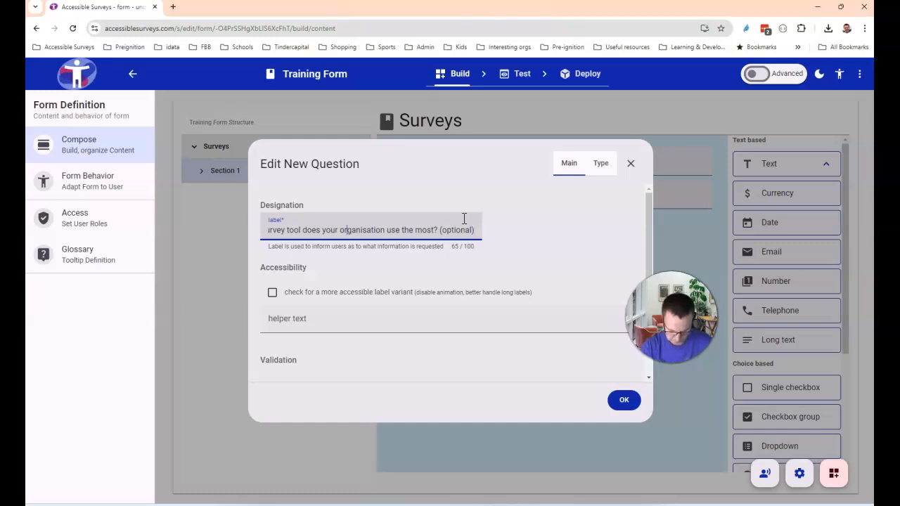
key("Left")
key("Left")
key("Left")
key("Left")
key("Left")
key("Left")
key("Left")
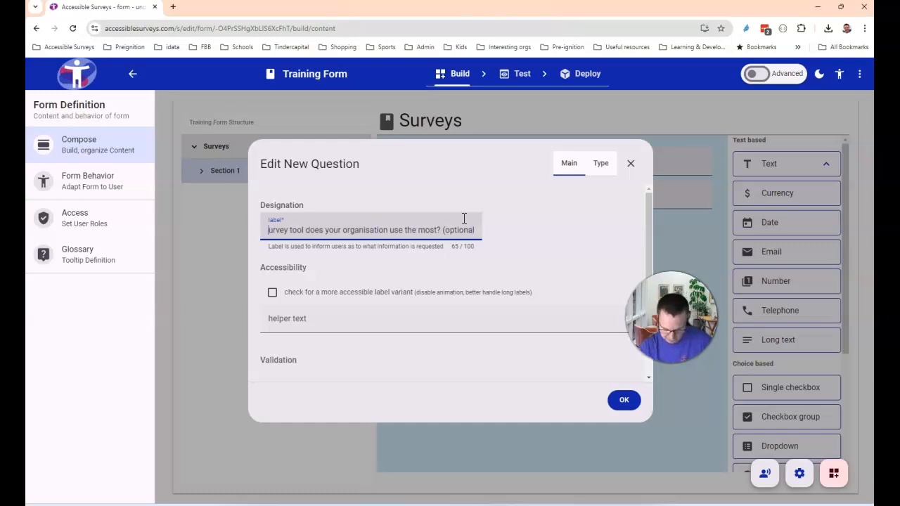
Enable the more accessible label variant for the survey tool question, save it without helper text, and try its input field
left_click(273, 293)
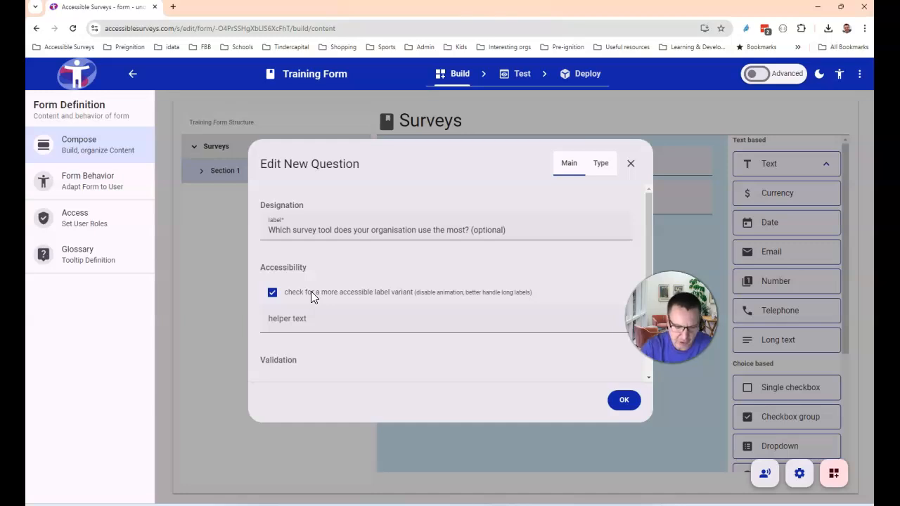
left_click(311, 317)
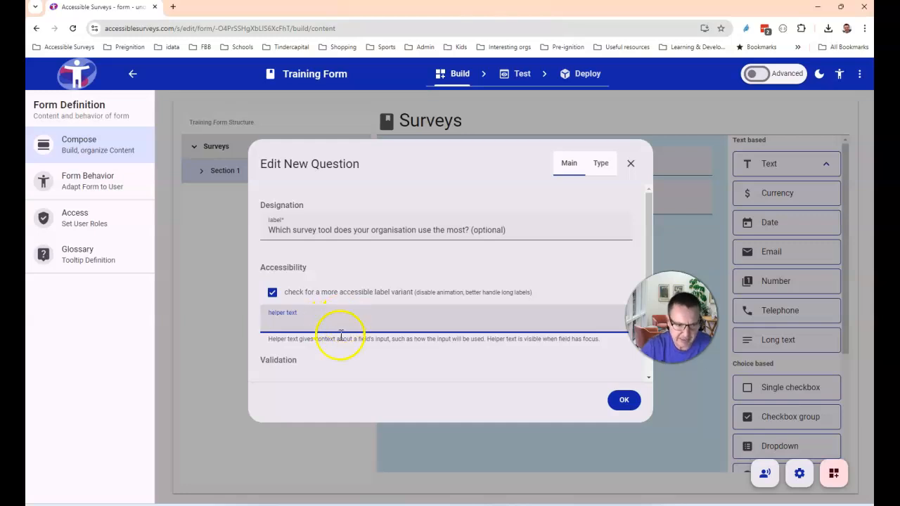
left_click(625, 402)
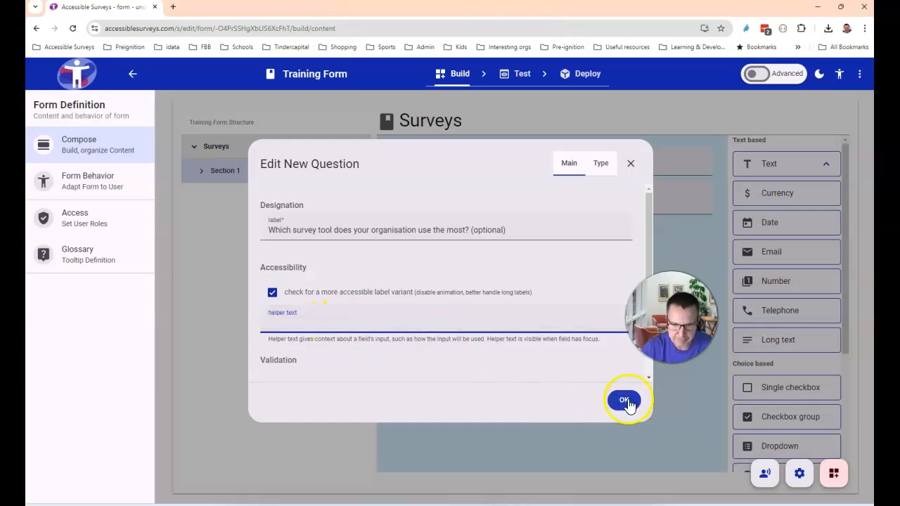
left_click(623, 400)
left_click(486, 201)
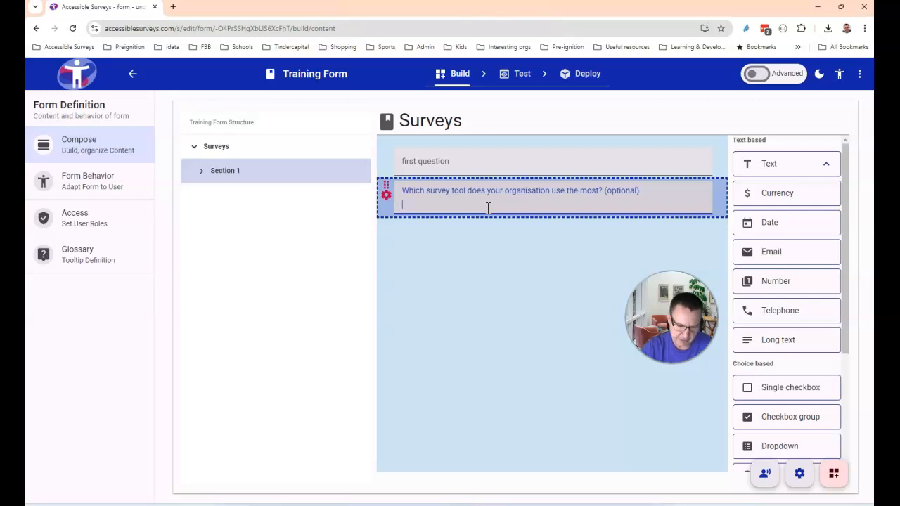
Expand Section 1 in the form structure and remove the question named "first question"
left_click(198, 170)
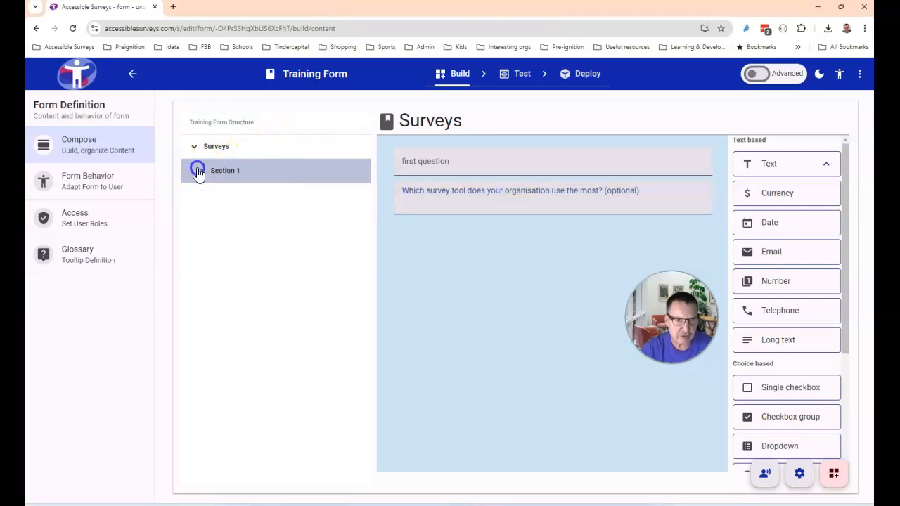
left_click(251, 192)
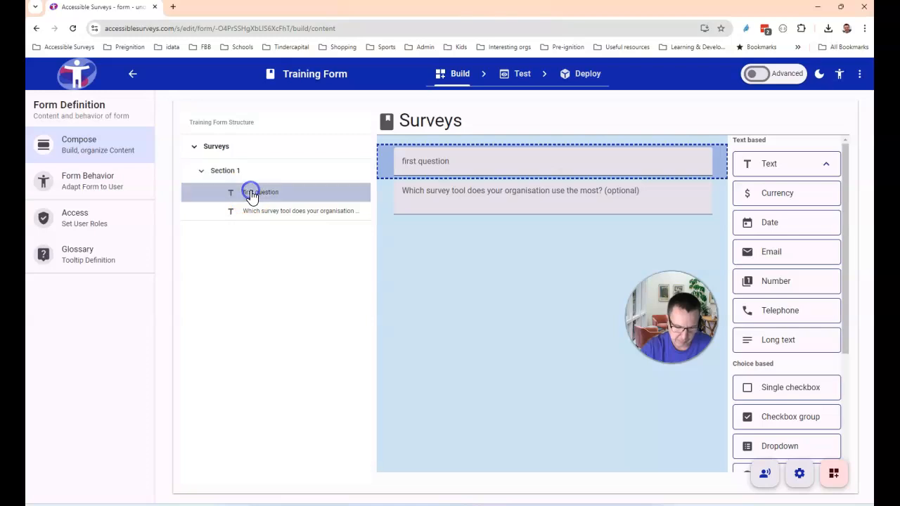
right_click(251, 193)
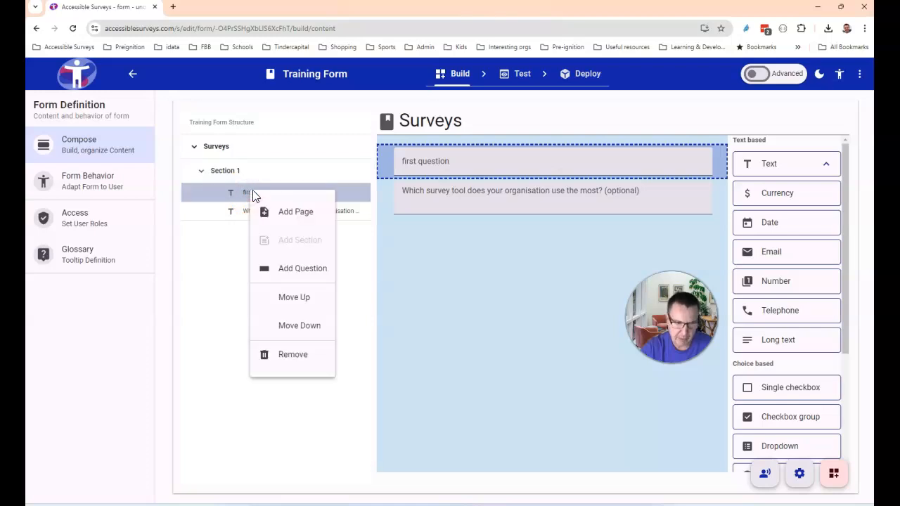
left_click(295, 356)
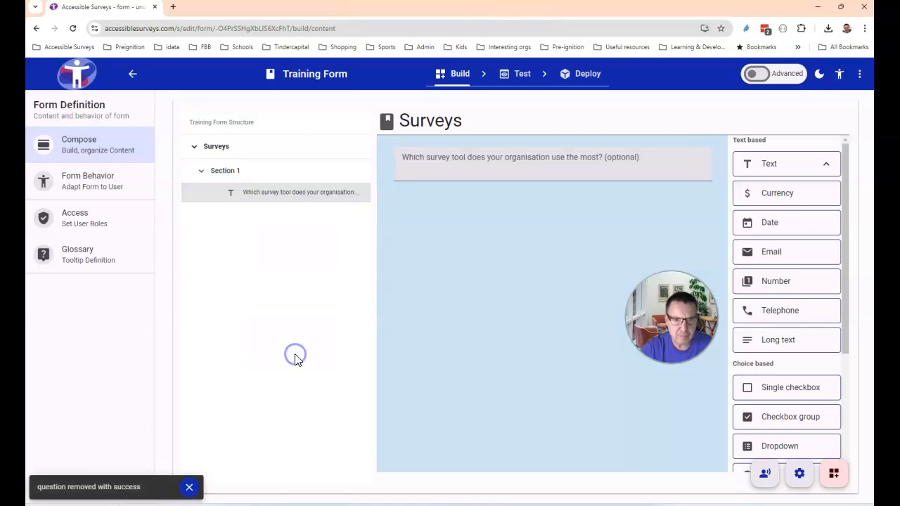
Add a radio group question below the survey tool question, labelled "I am satisfied with my current survey tool"
left_click(835, 475)
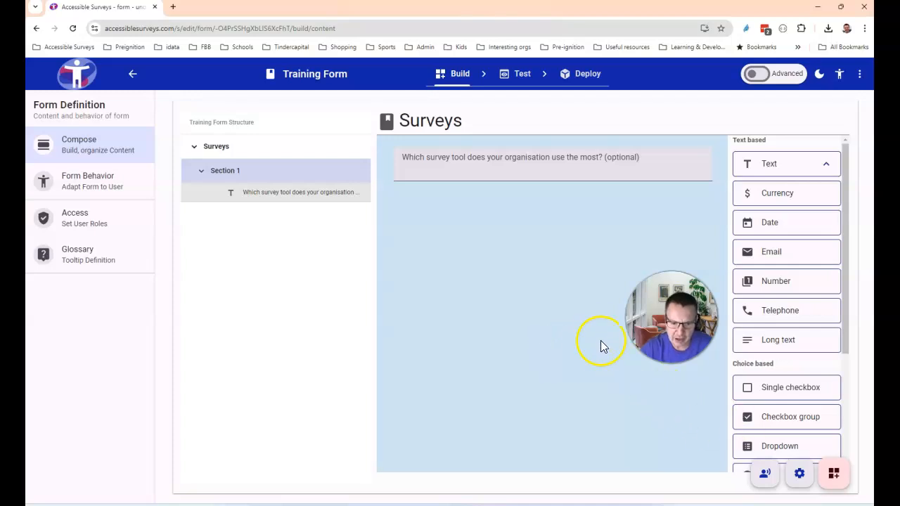
scroll(752, 302, "down", 5)
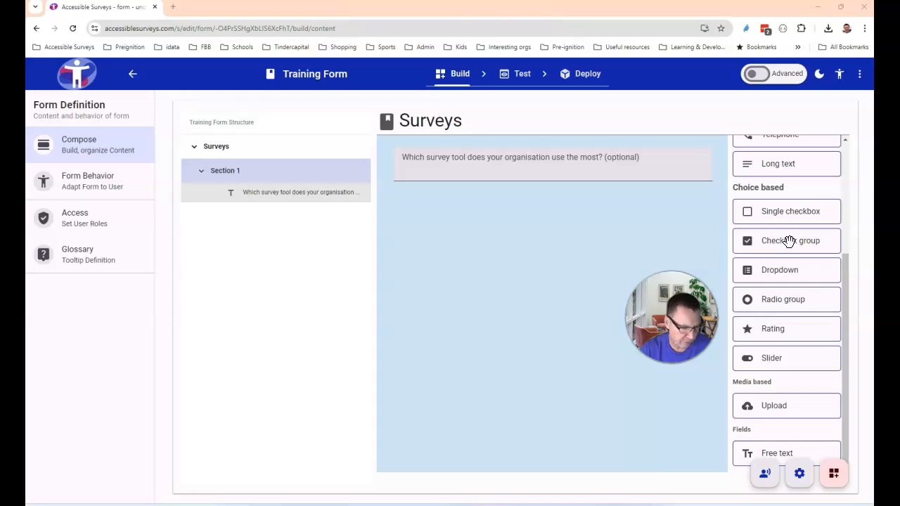
left_click_drag(776, 301, 435, 200)
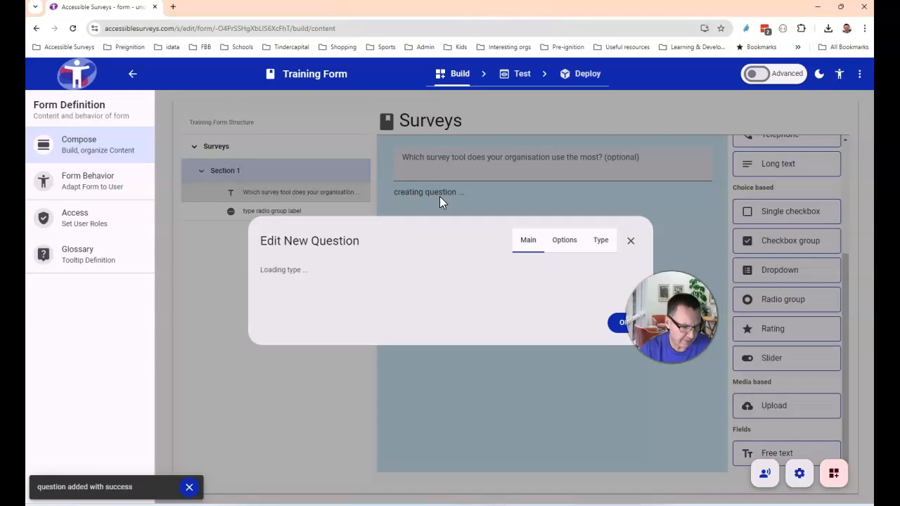
left_click(469, 203)
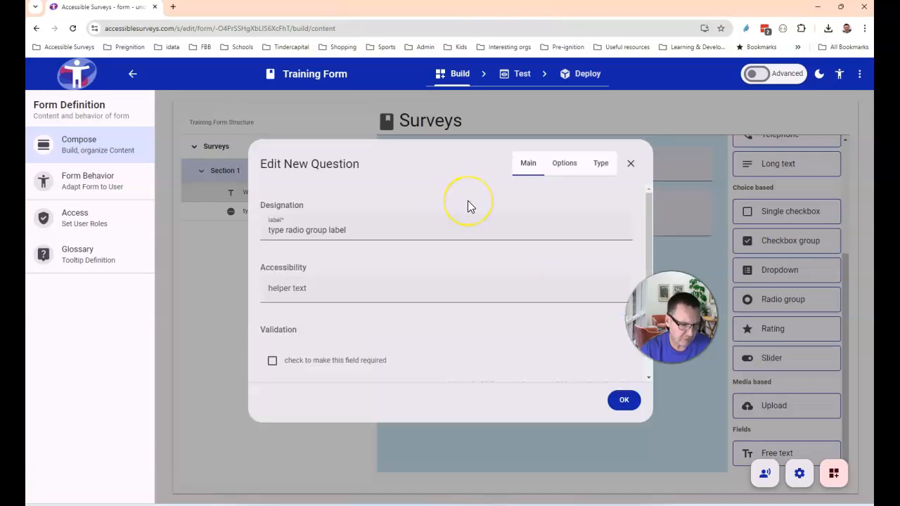
left_click_drag(404, 230, 263, 231)
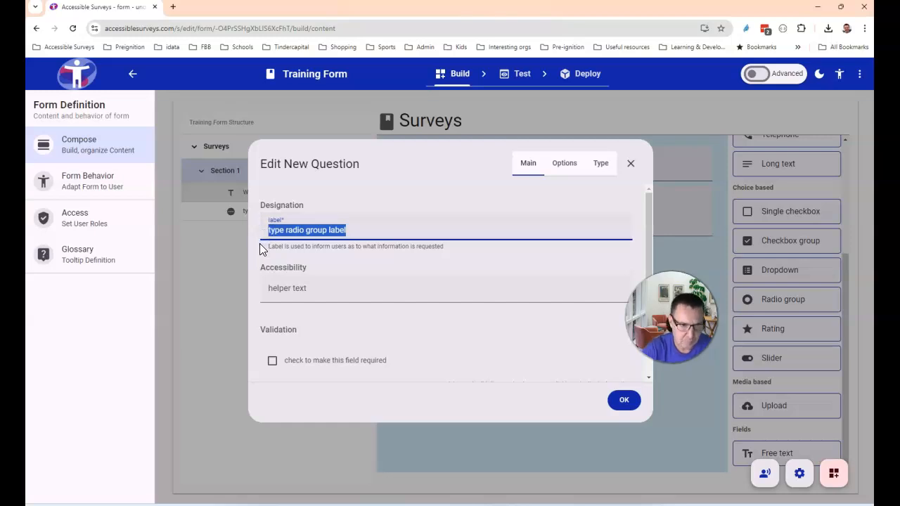
type("I am satisfied with my current survey tool")
Set the radio question's helper text to ": Indicate whether you agree with this statement by selecting one option below." and make the field required
key("alt+Tab")
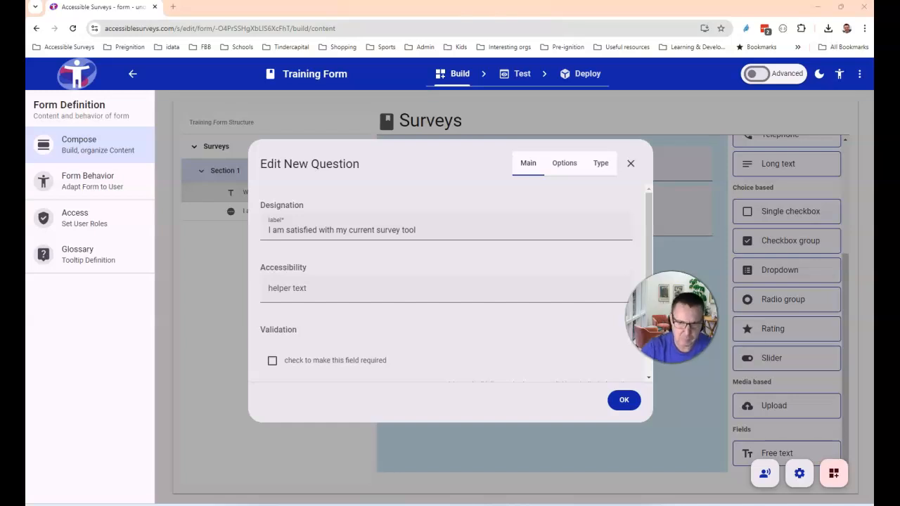
left_click(287, 293)
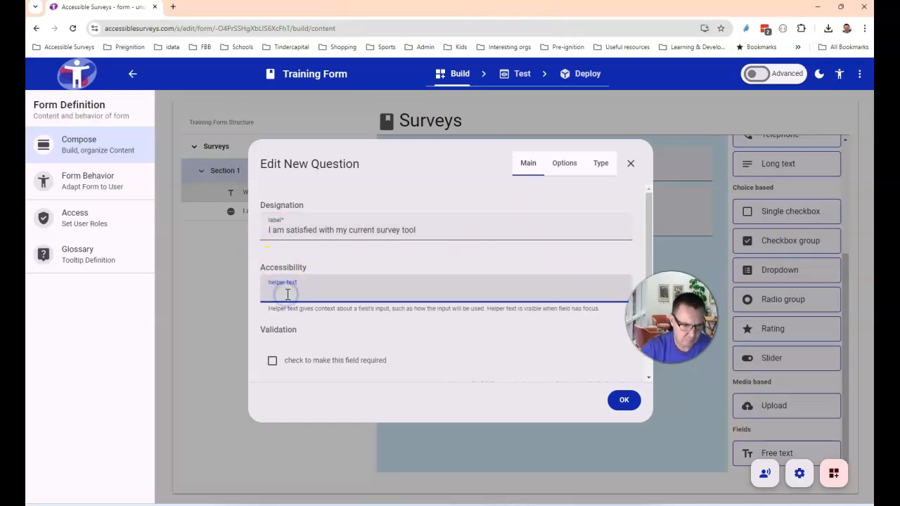
type(": Indicate whether you agree with this statement by selecting one option below.")
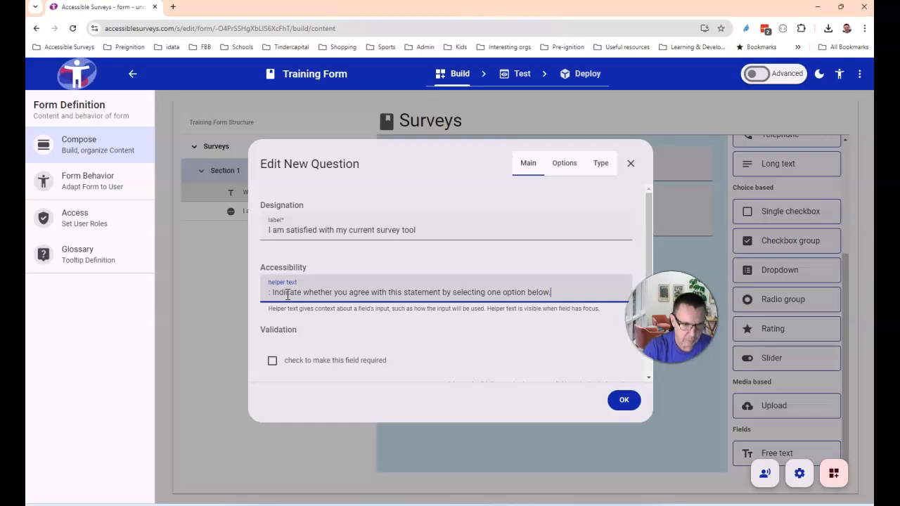
left_click(272, 362)
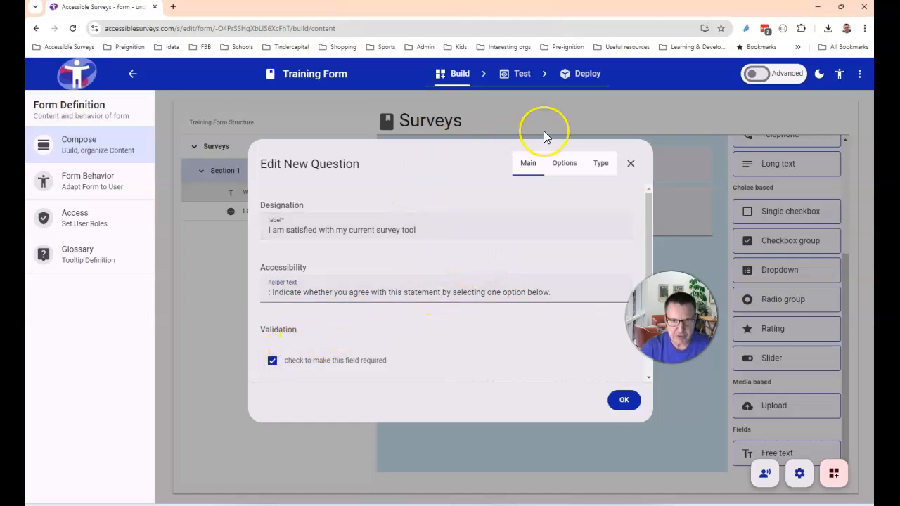
Rename the radio question's first answer option as "Strongly agree"
left_click(566, 167)
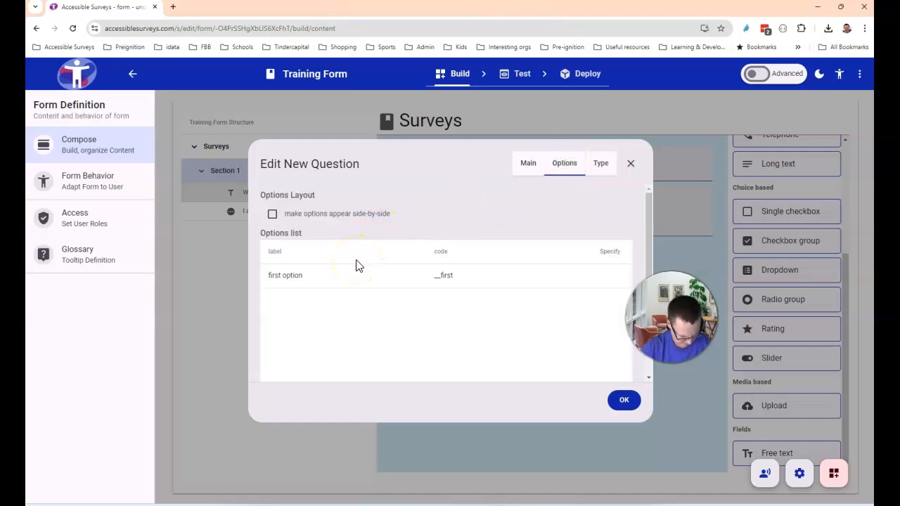
left_click(345, 277)
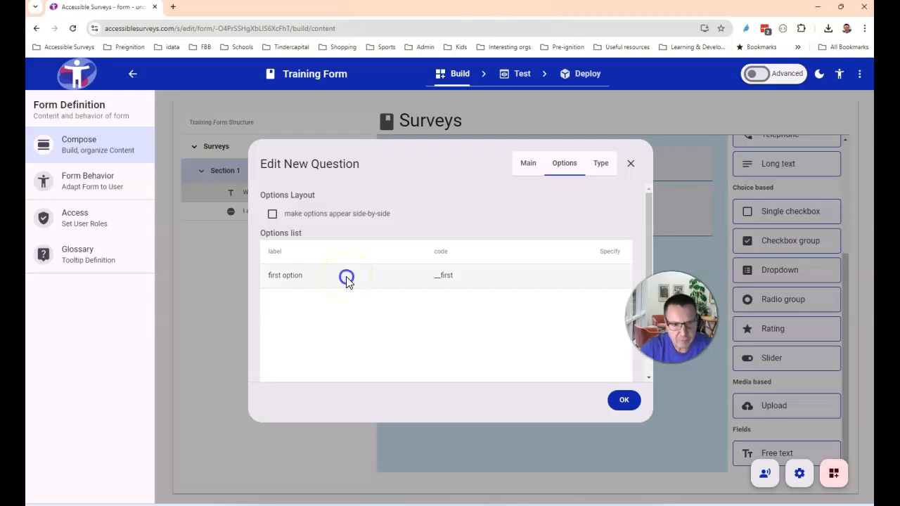
left_click(346, 278)
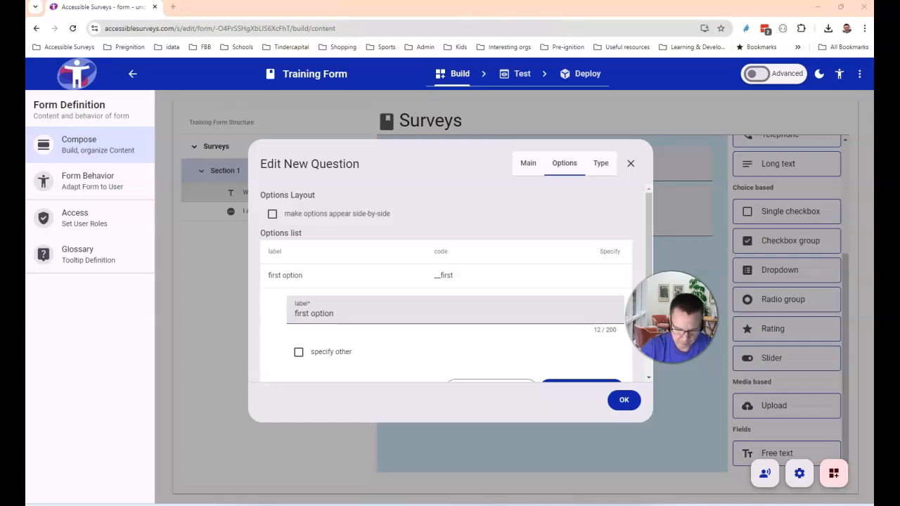
left_click_drag(350, 314, 277, 314)
key("BackSpace")
key("BackSpace")
key("BackSpace")
key("BackSpace")
key("BackSpace")
key("BackSpace")
key("BackSpace")
key("BackSpace")
key("BackSpace")
key("BackSpace")
key("BackSpace")
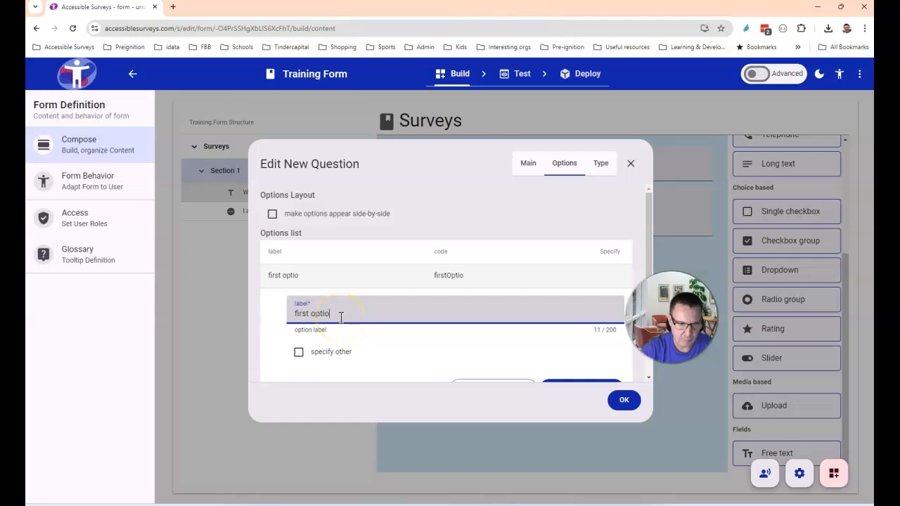
type("Strongly agree")
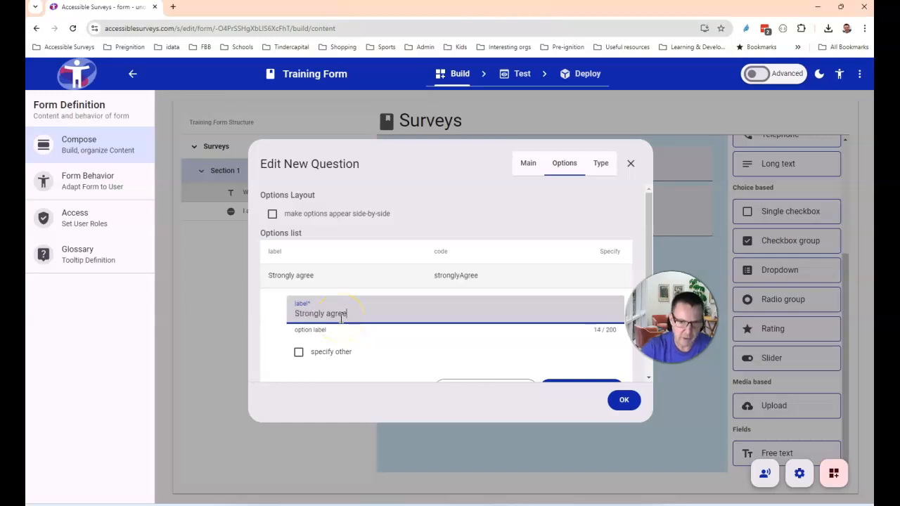
scroll(485, 303, "down", 1)
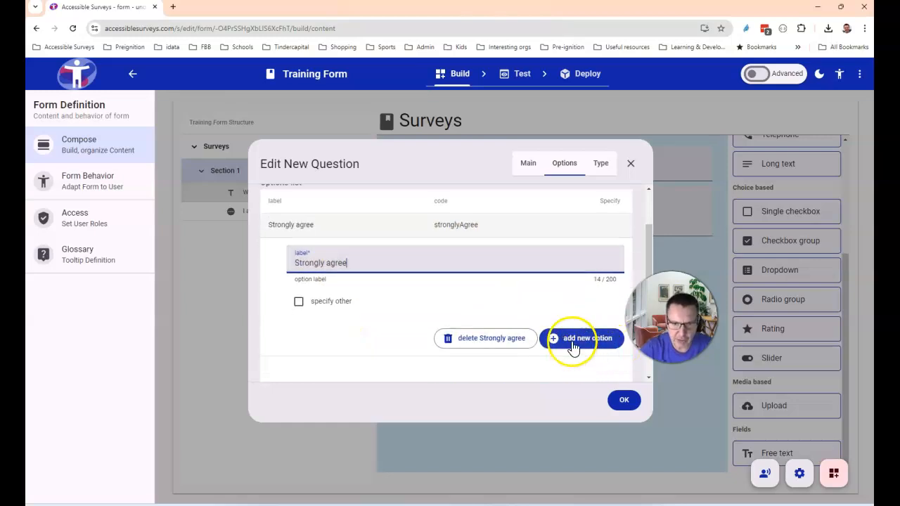
Add a second answer option labelled "Agree" to the radio question
left_click(591, 347)
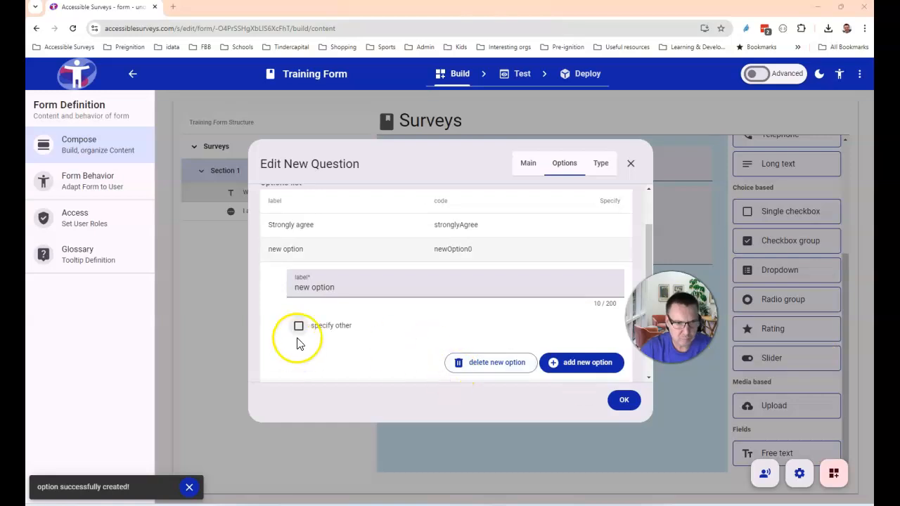
left_click(345, 286)
key("BackSpace")
key("BackSpace")
key("BackSpace")
key("BackSpace")
key("BackSpace")
key("BackSpace")
key("BackSpace")
key("BackSpace")
key("BackSpace")
key("BackSpace")
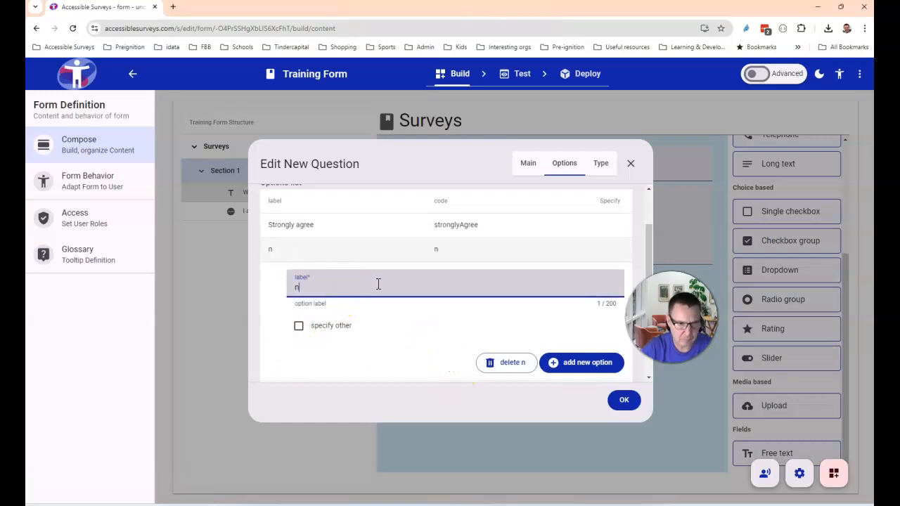
type("Agree")
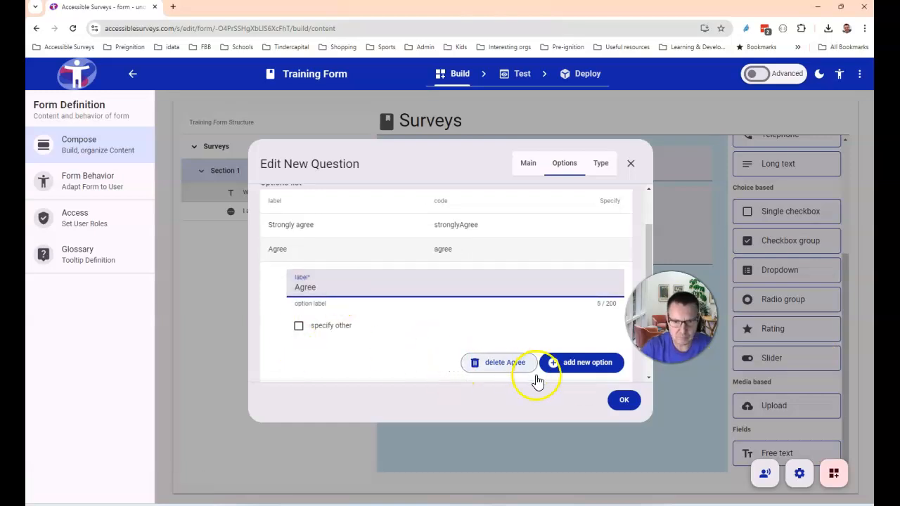
Add a third answer option labelled "Disagree" to the radio question
left_click(602, 366)
key("alt+Tab")
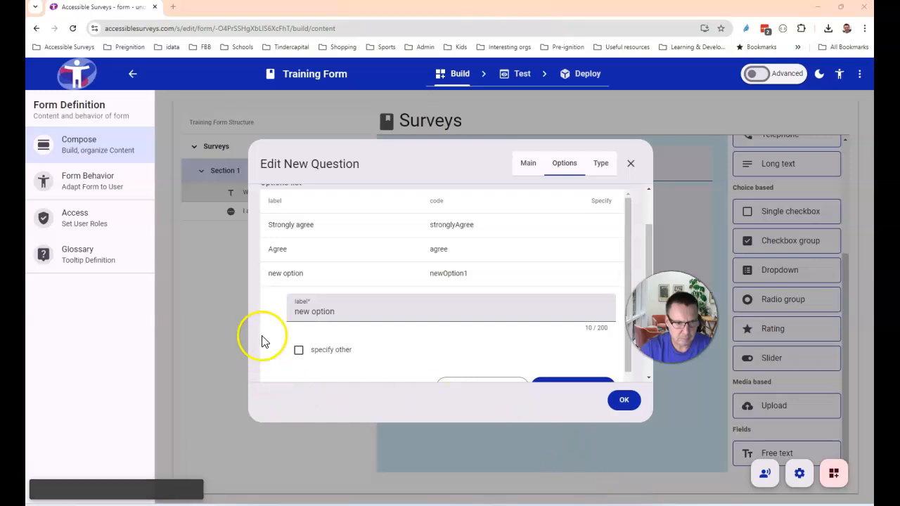
left_click(382, 306)
key("BackSpace")
key("BackSpace")
key("BackSpace")
key("BackSpace")
key("BackSpace")
key("BackSpace")
key("BackSpace")
key("BackSpace")
key("BackSpace")
key("BackSpace")
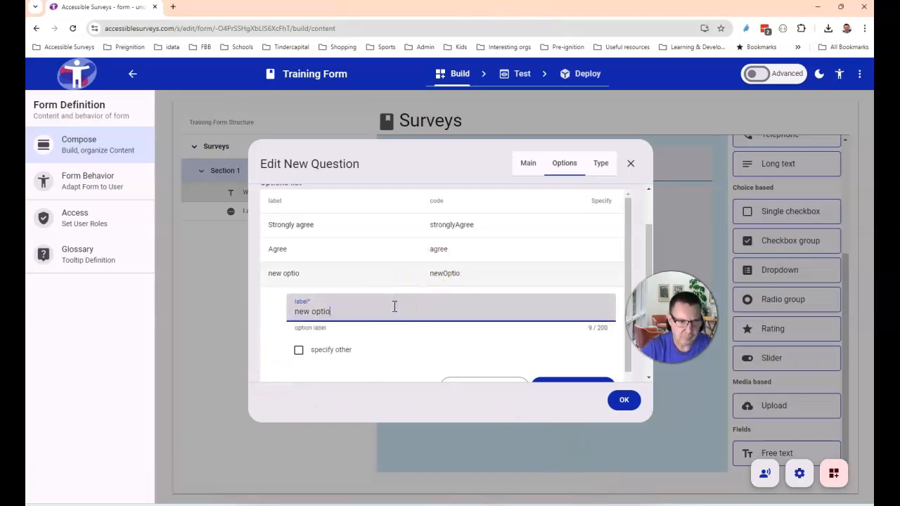
type("Disagree")
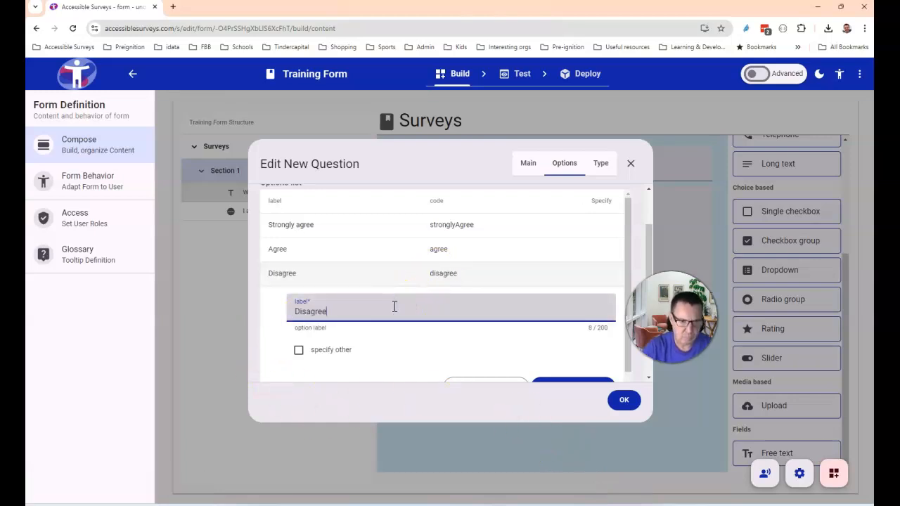
Add a fourth answer option labelled "Strongly disagree" to the radio question
scroll(566, 379, "down", 1)
left_click(566, 378)
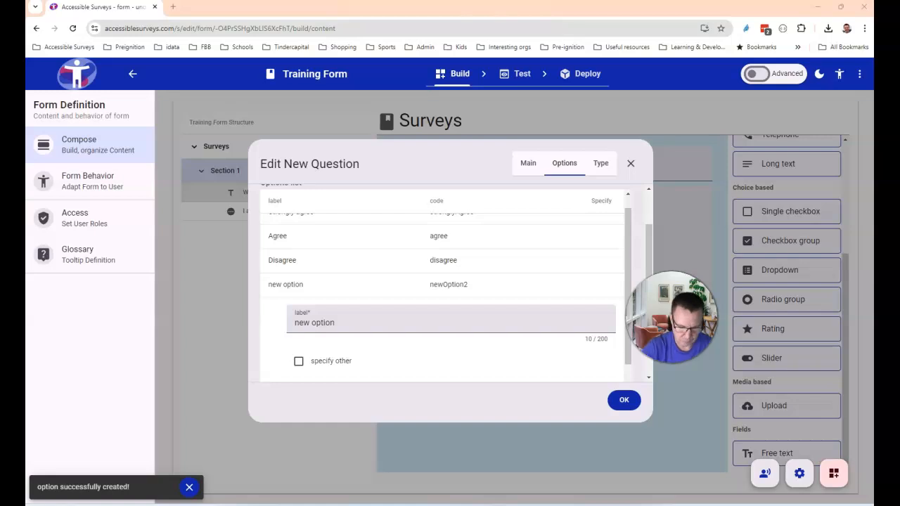
left_click(338, 324)
key("BackSpace")
key("BackSpace")
key("BackSpace")
key("BackSpace")
key("BackSpace")
key("BackSpace")
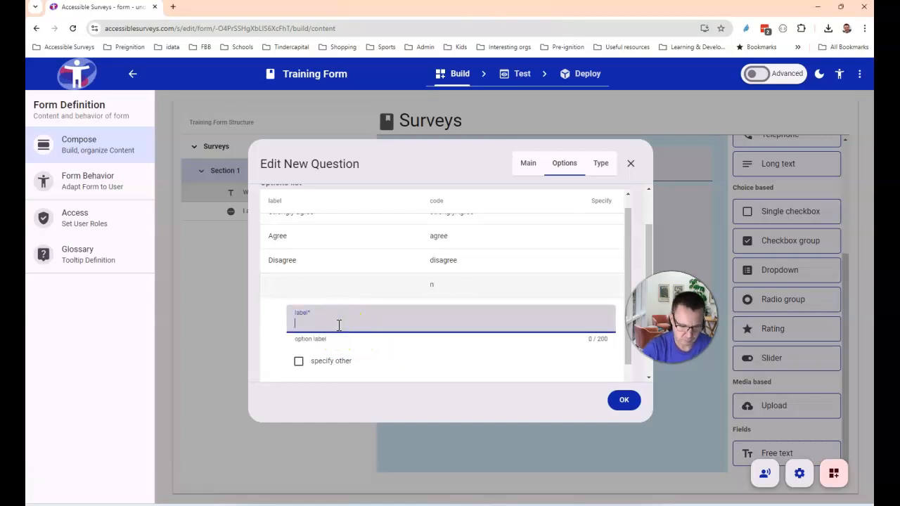
type("Strongly disagree")
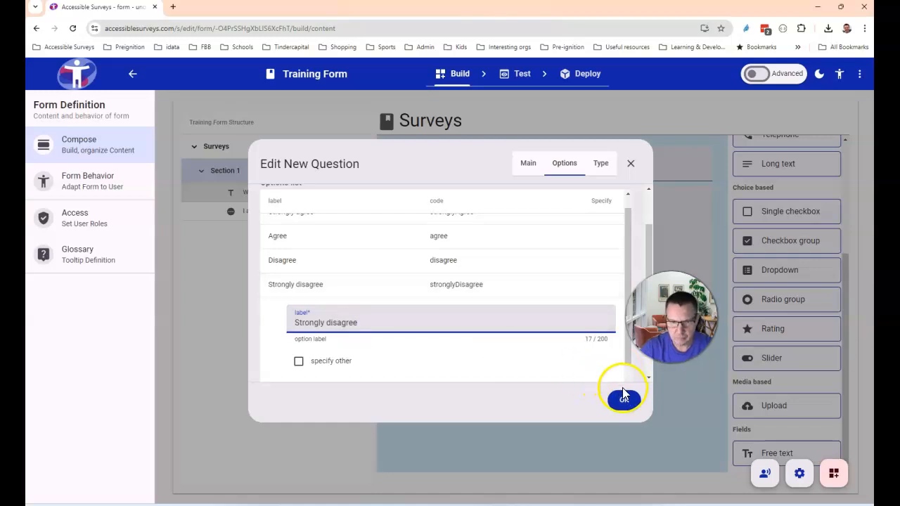
Add a fifth answer option labelled "Neither agree or disagree" to the radio question
scroll(583, 357, "down", 1)
left_click(572, 373)
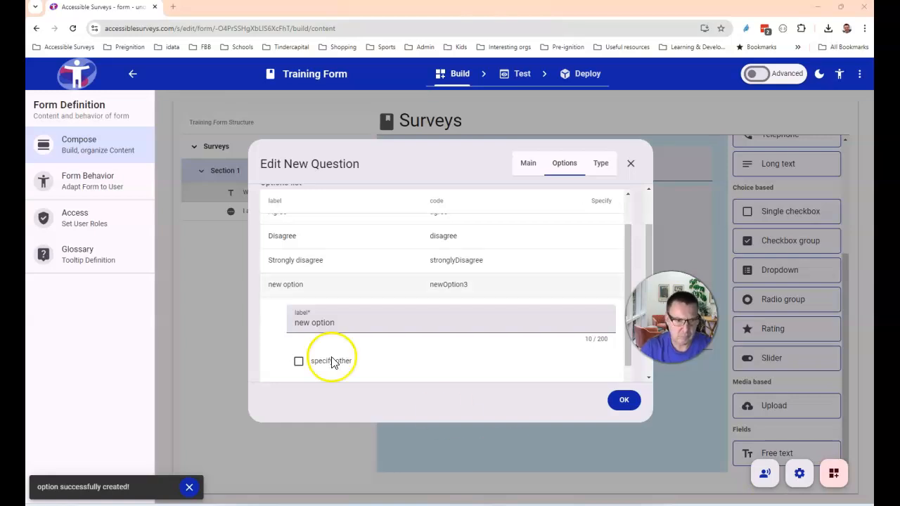
left_click(356, 322)
key("BackSpace")
key("BackSpace")
key("BackSpace")
key("BackSpace")
key("BackSpace")
key("BackSpace")
key("BackSpace")
key("BackSpace")
key("BackSpace")
key("BackSpace")
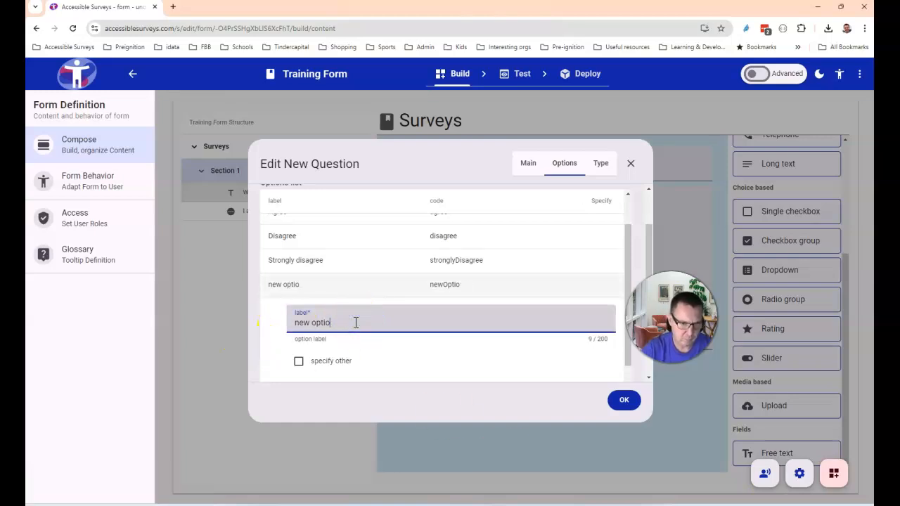
type("Neither agree or disagree")
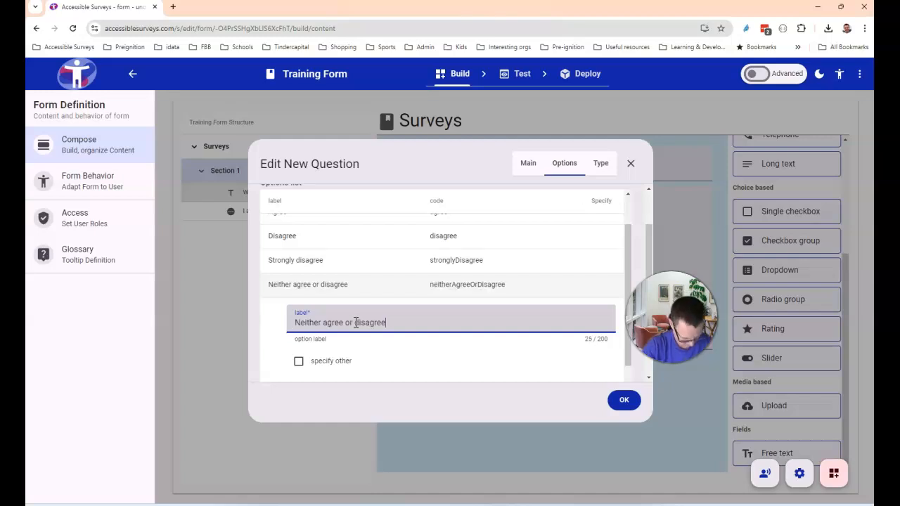
left_click(367, 317)
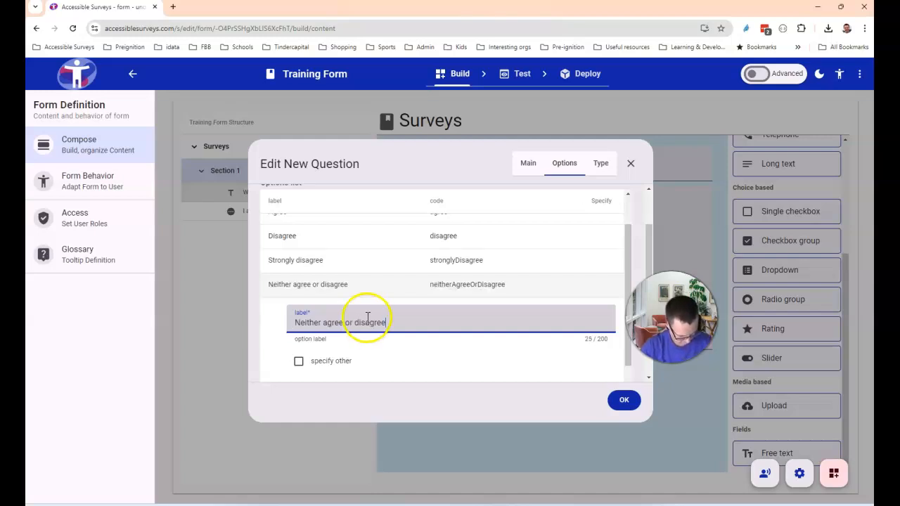
Check which types the radio question could be switched to, cancel the switch and close the question editor
left_click(602, 165)
left_click(532, 244)
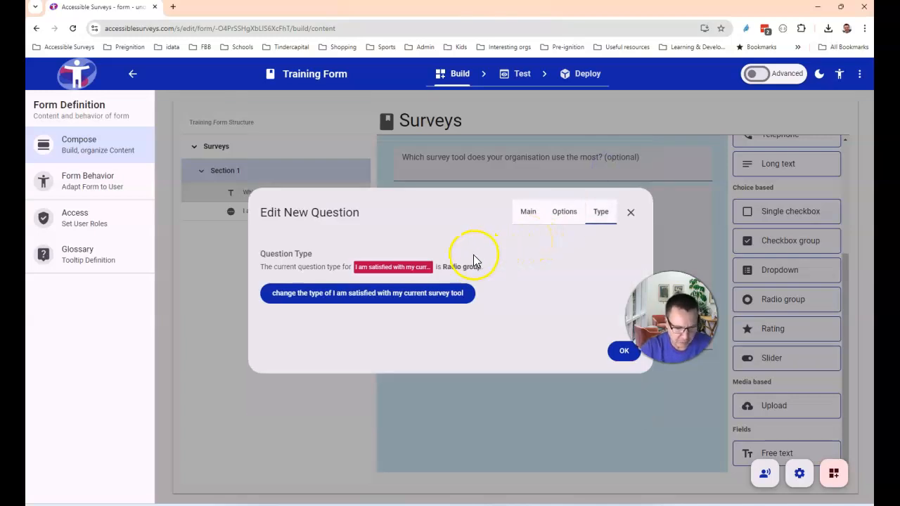
left_click(400, 305)
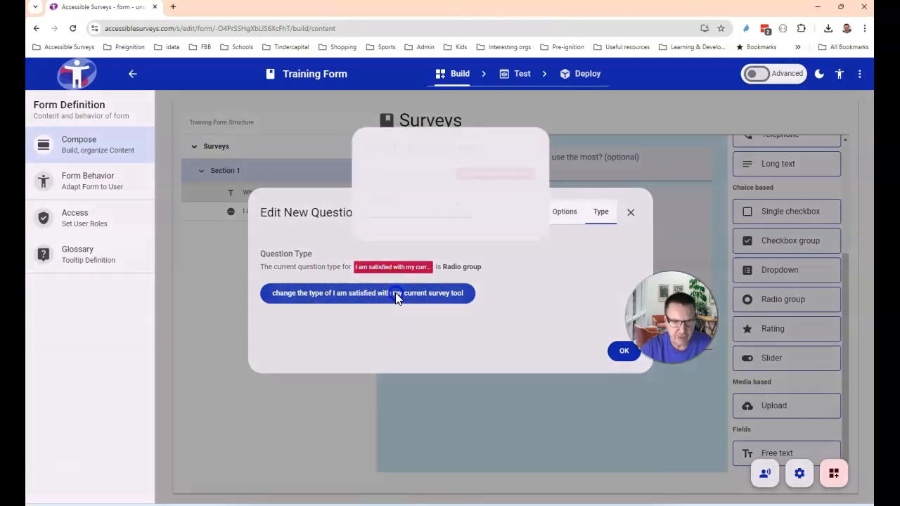
left_click(454, 227)
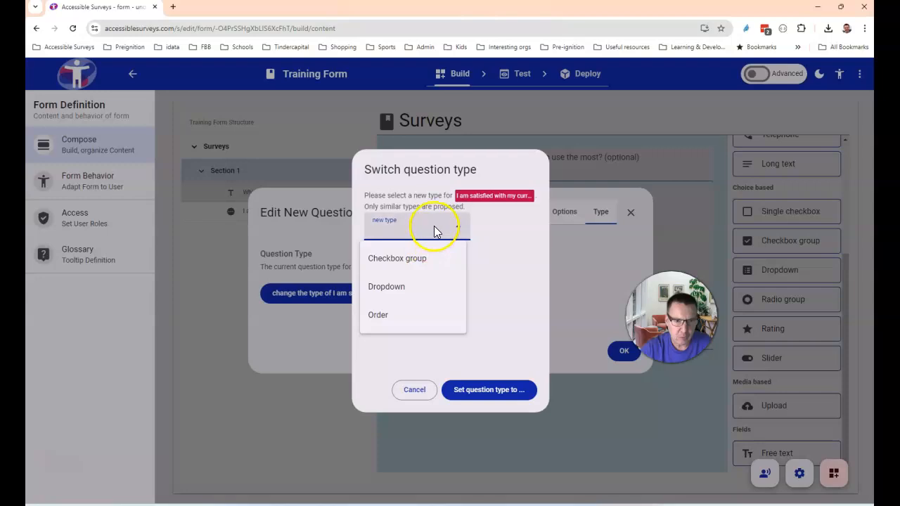
left_click(422, 391)
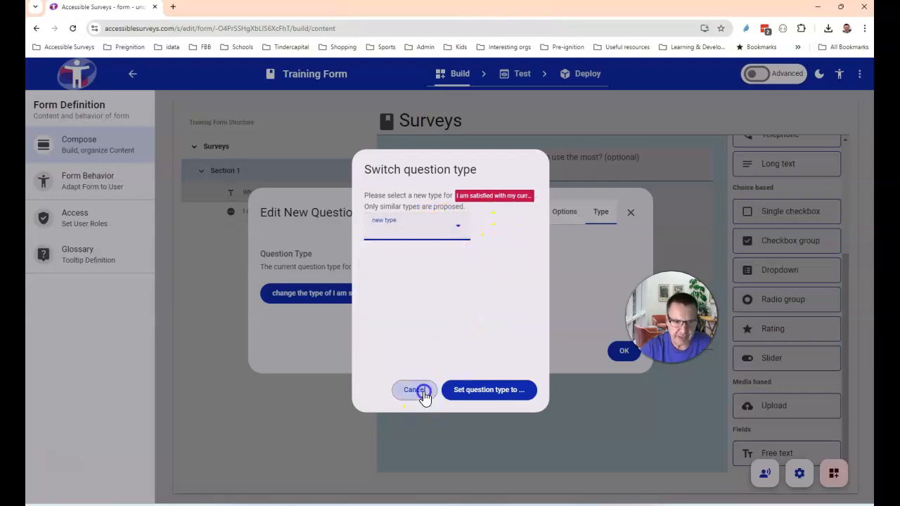
left_click(424, 391)
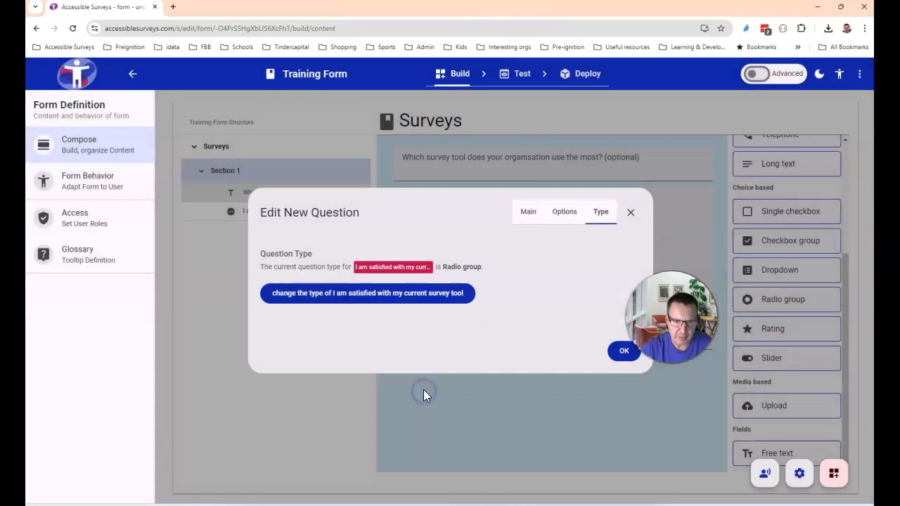
left_click(618, 354)
left_click(597, 288)
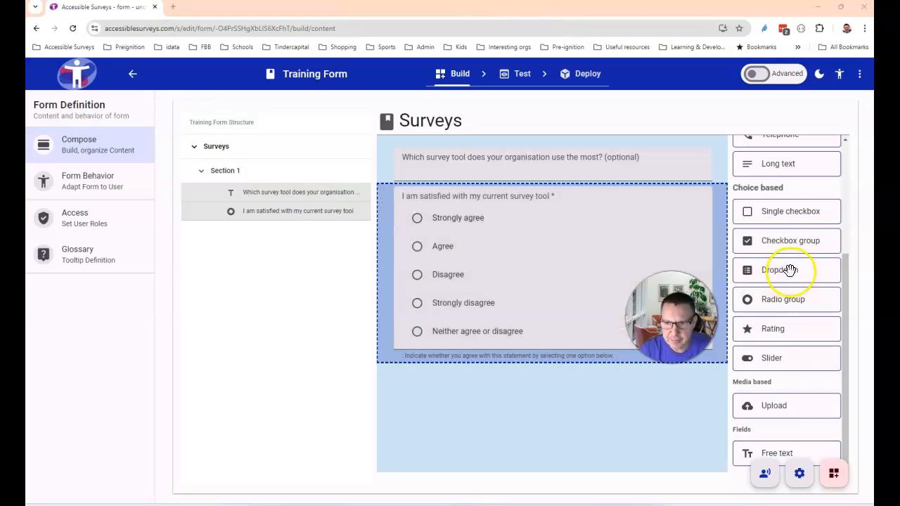
Add a long text question below the radio question, labelled "What do you like about the survey tool you are using?"
left_click_drag(845, 274, 849, 160)
left_click_drag(773, 340, 473, 389)
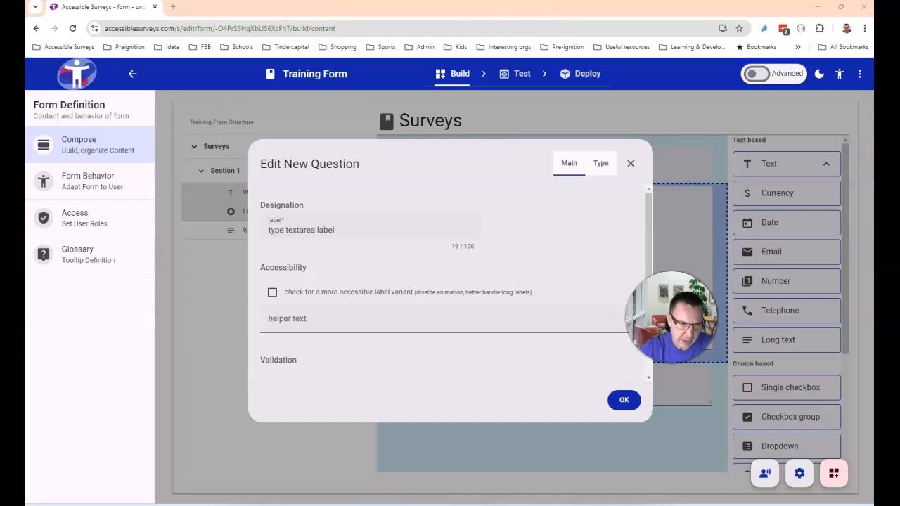
left_click(354, 229)
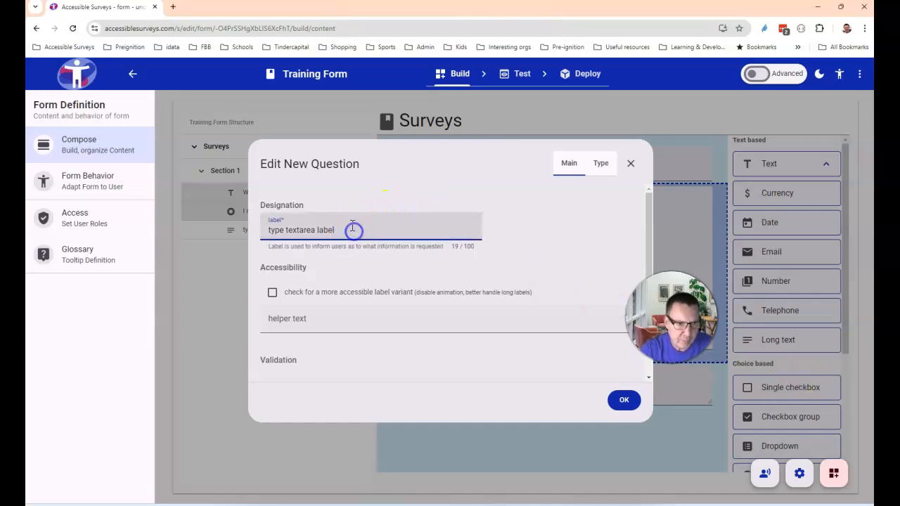
key("BackSpace")
key("BackSpace")
key("BackSpace")
key("BackSpace")
key("BackSpace")
key("BackSpace")
key("BackSpace")
key("BackSpace")
key("BackSpace")
key("BackSpace")
key("BackSpace")
key("BackSpace")
key("BackSpace")
key("BackSpace")
key("BackSpace")
key("BackSpace")
key("BackSpace")
key("BackSpace")
key("BackSpace")
type("What do you like about the survey tool you are using?")
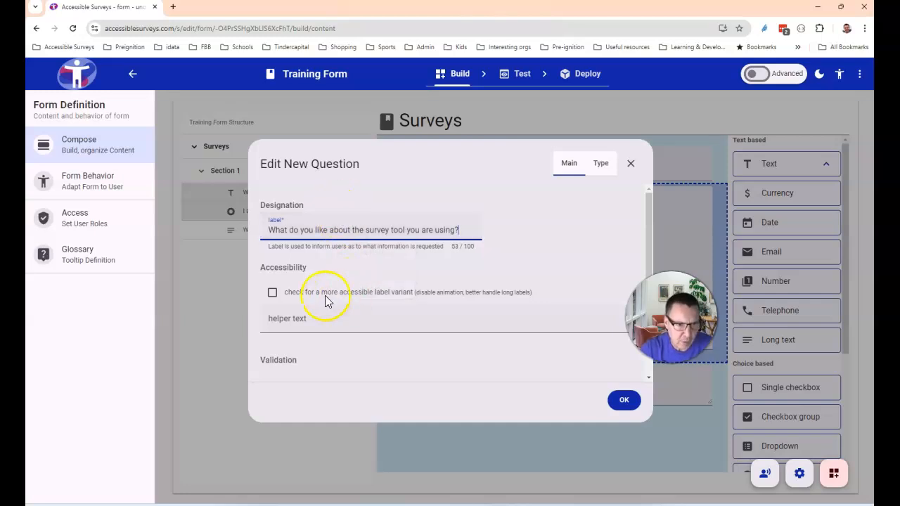
Enable the more accessible label variant for this long text question, set its rows to 8 and confirm the question
left_click(273, 293)
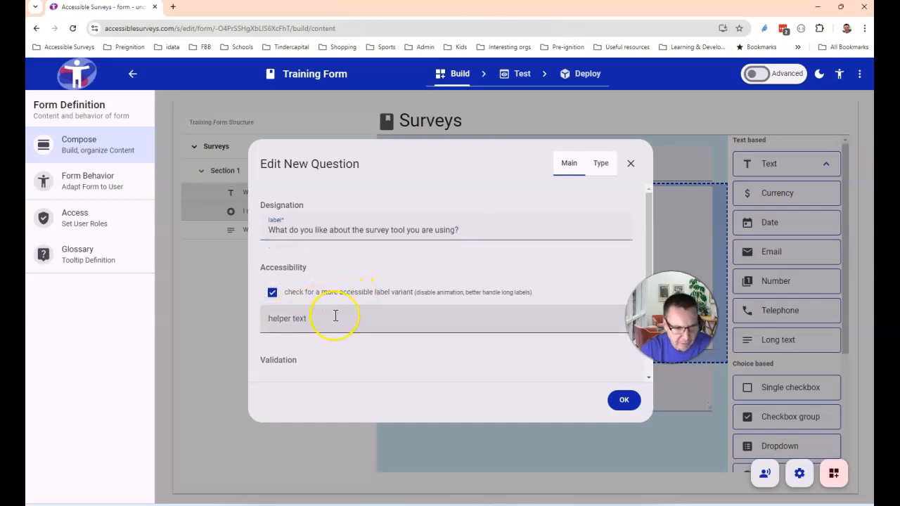
scroll(335, 316, "down", 1)
scroll(334, 315, "down", 1)
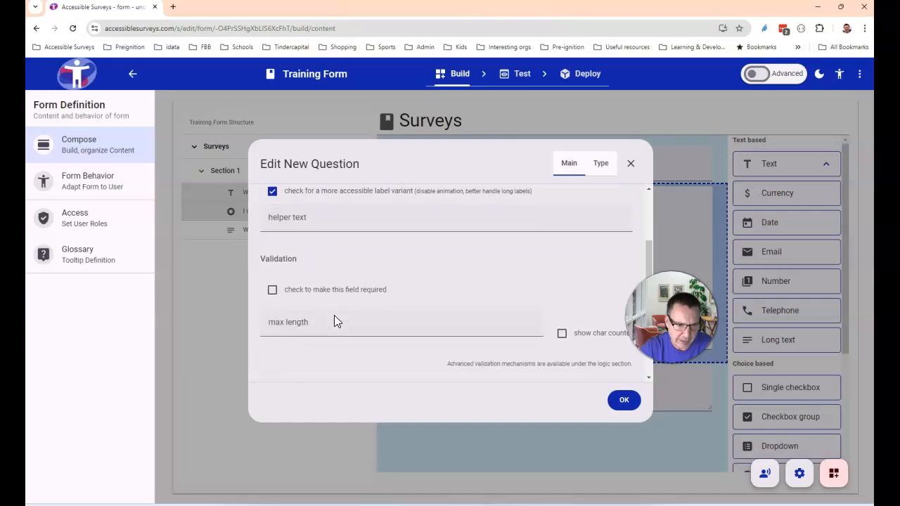
scroll(341, 294, "down", 2)
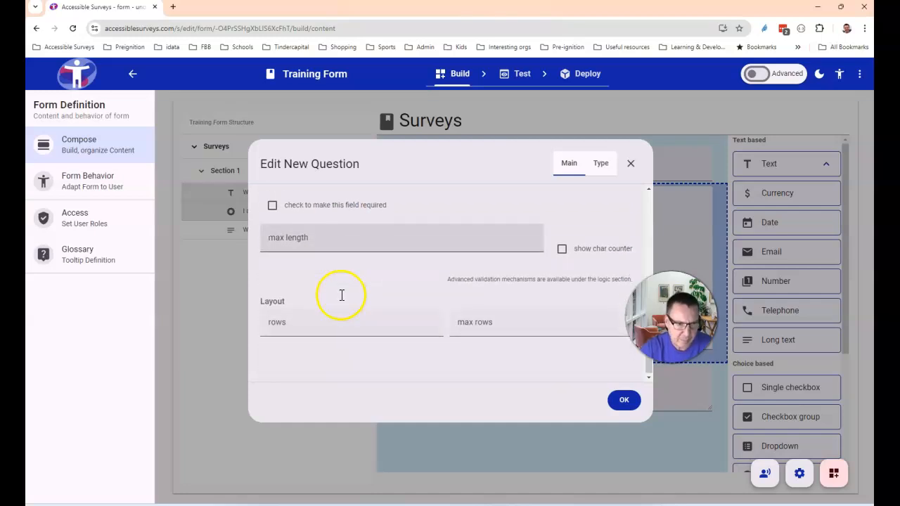
left_click(293, 323)
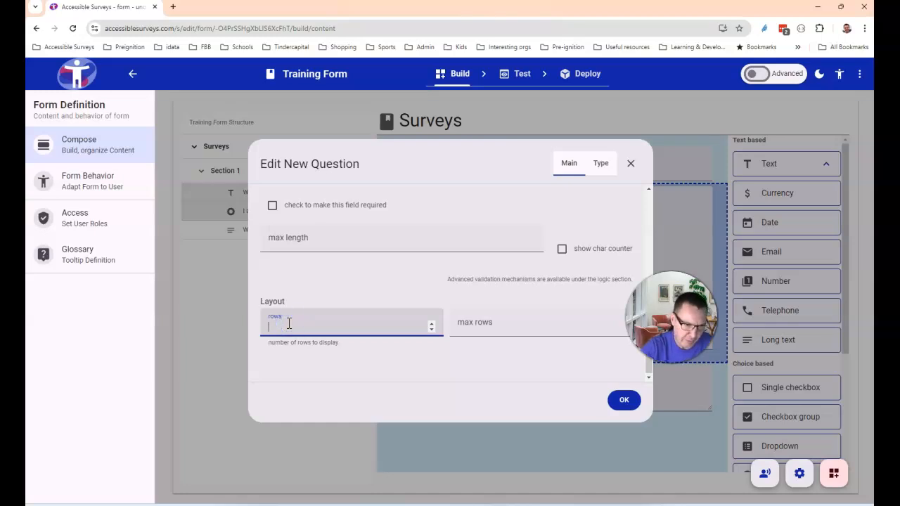
type("8")
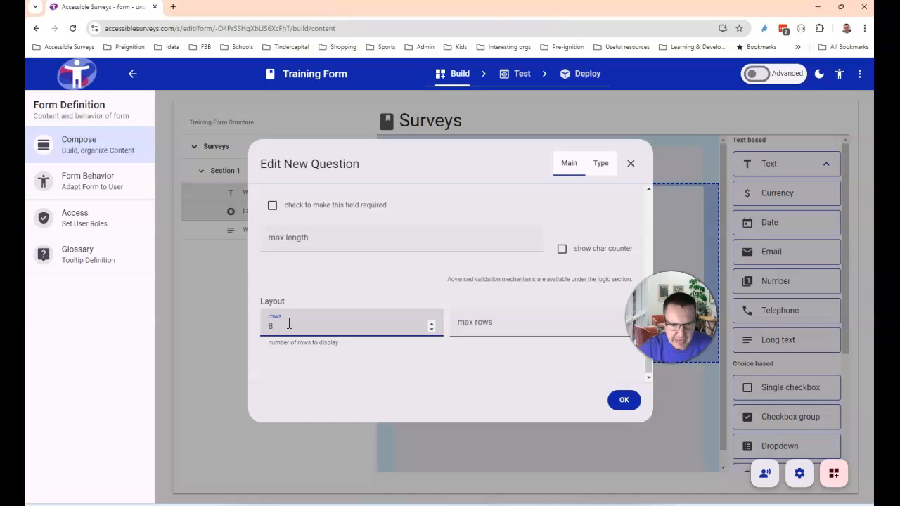
left_click(624, 402)
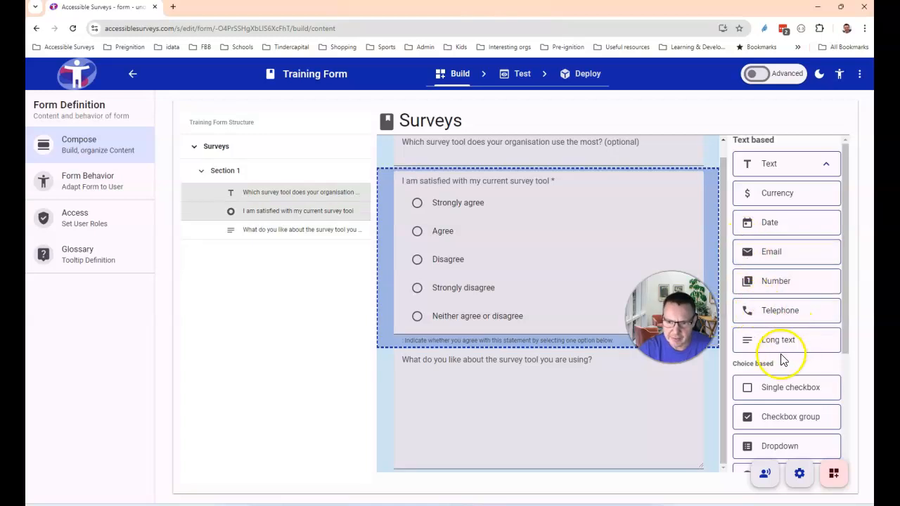
Add a second long text question at the end of Section 1, labelled "What frustrates you about the survey tool you are using?"
mouse_move(777, 341)
left_mouse_down()
mouse_move(569, 467)
mouse_move(509, 472)
mouse_move(505, 348)
mouse_move(476, 459)
mouse_move(456, 477)
mouse_move(456, 468)
left_mouse_up()
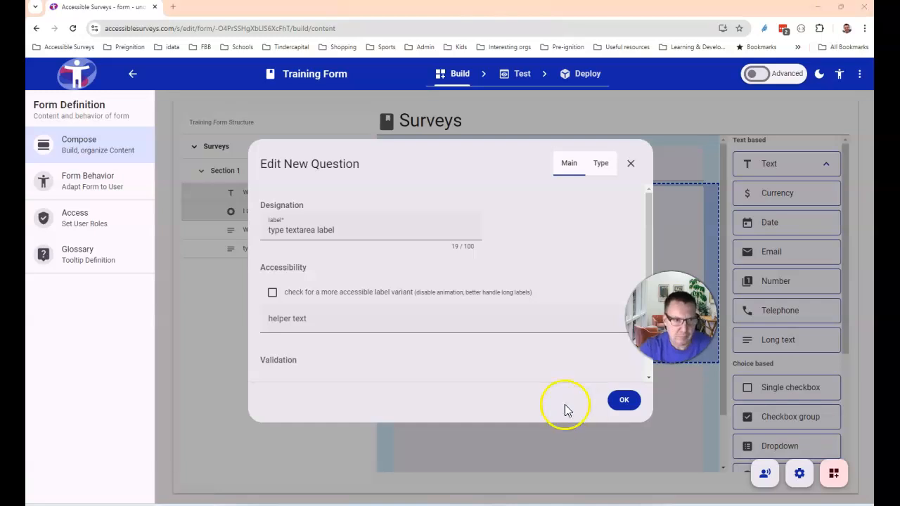
left_click_drag(387, 236, 227, 233)
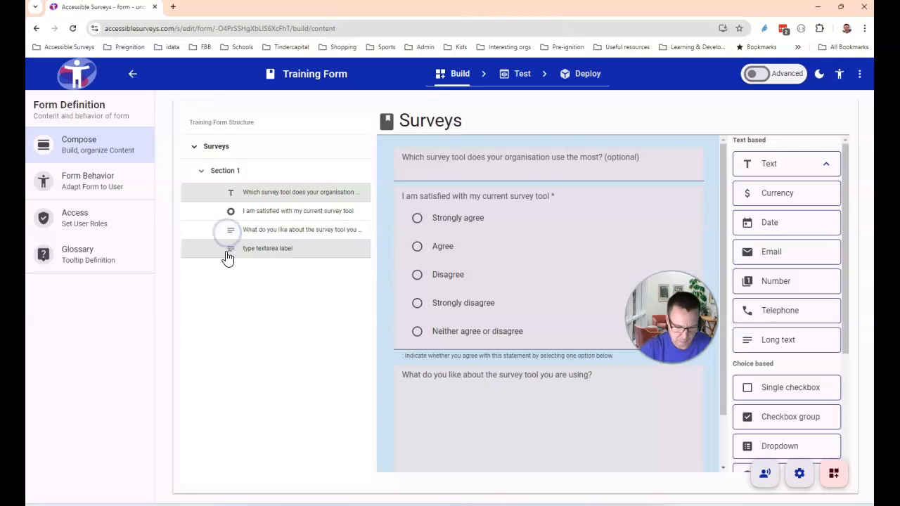
scroll(457, 414, "down", 2)
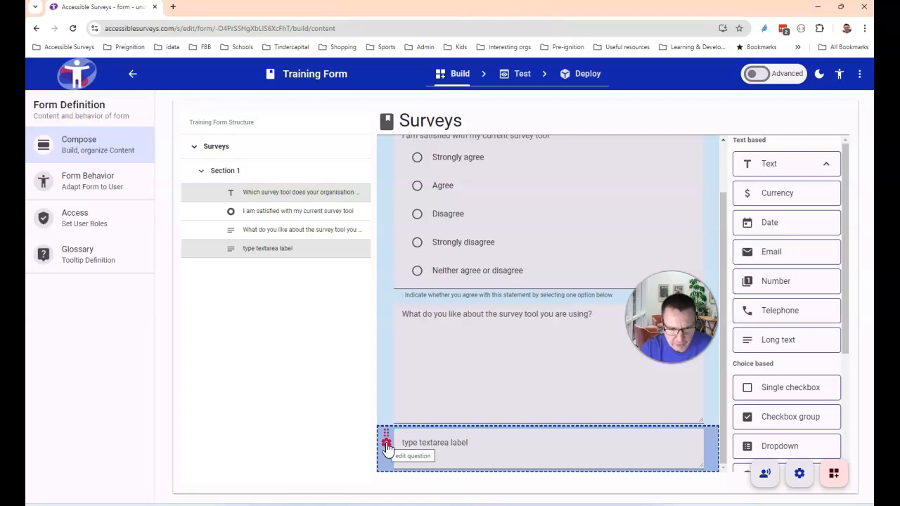
left_click(386, 444)
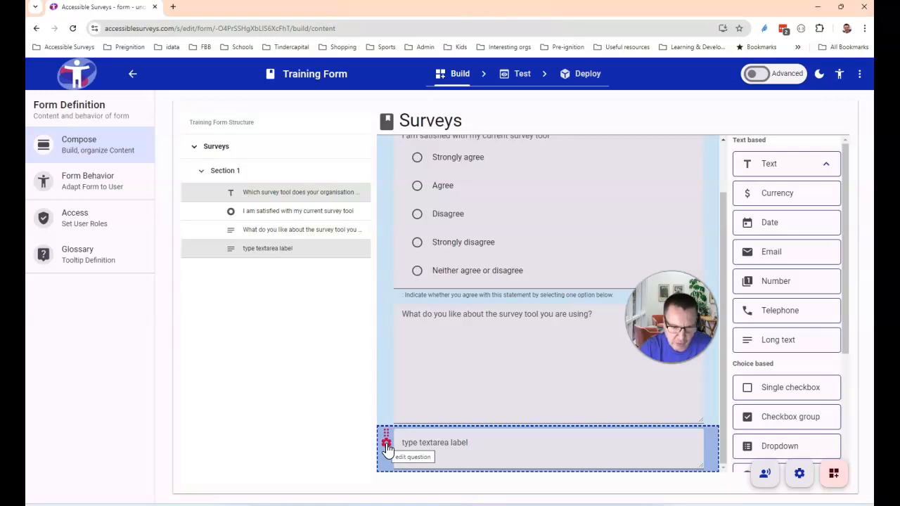
left_click(387, 442)
left_click_drag(500, 182, 408, 185)
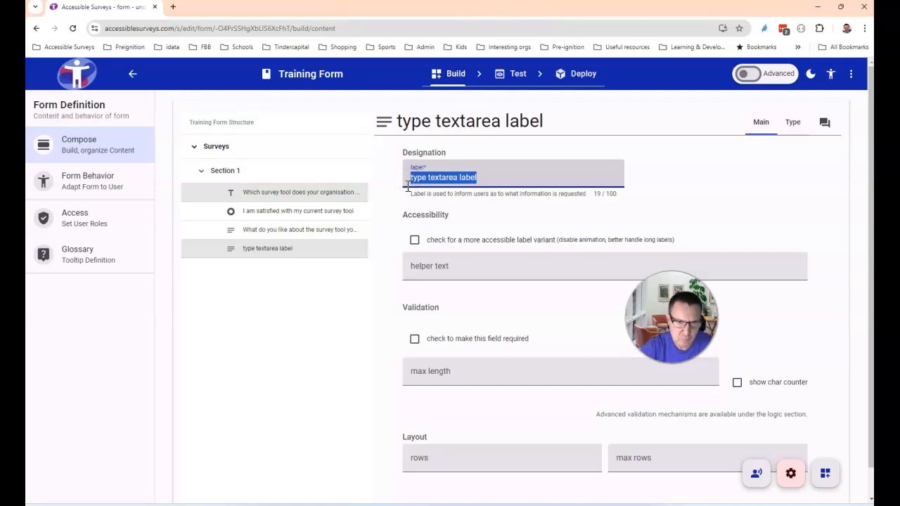
type("What frustrates you about the survey tool you are using?")
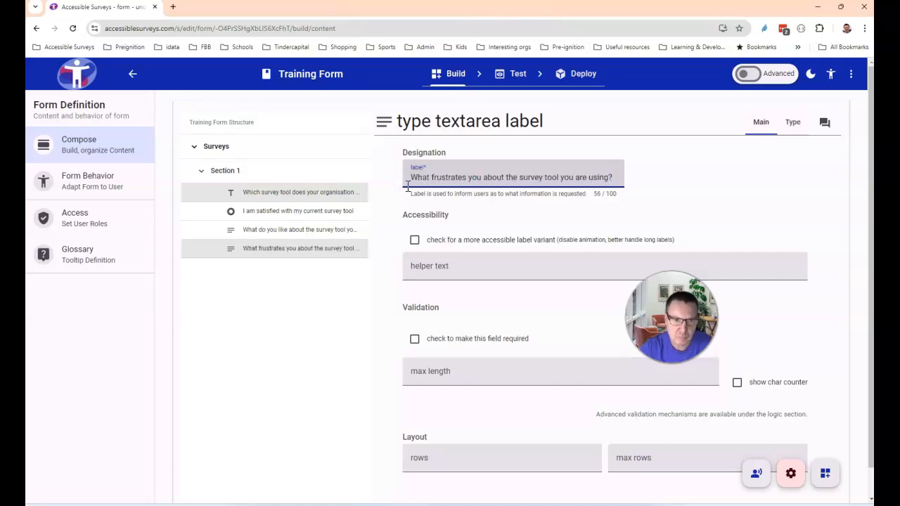
Enable the more accessible label variant for the frustration question, set its rows to 8 and return to adding content
left_click(415, 240)
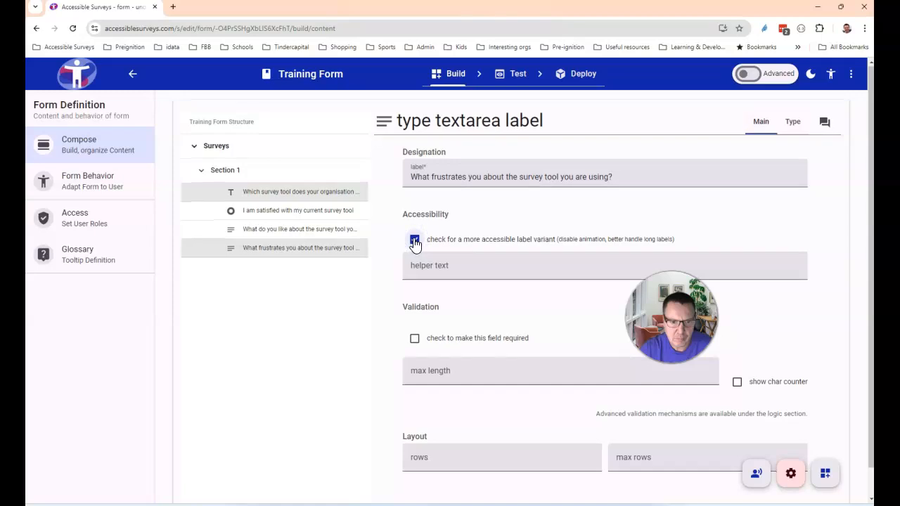
scroll(429, 303, "down", 1)
left_click(442, 428)
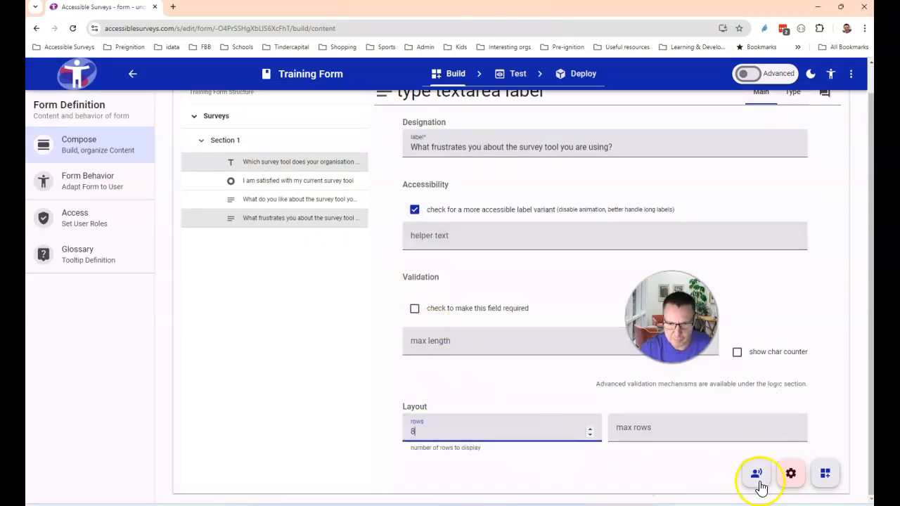
left_click(829, 475)
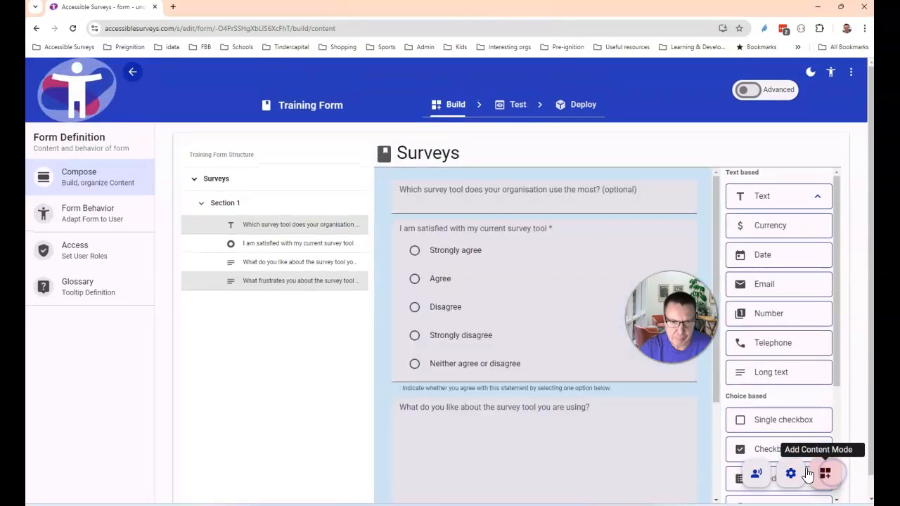
left_click(697, 445)
scroll(639, 422, "down", 1)
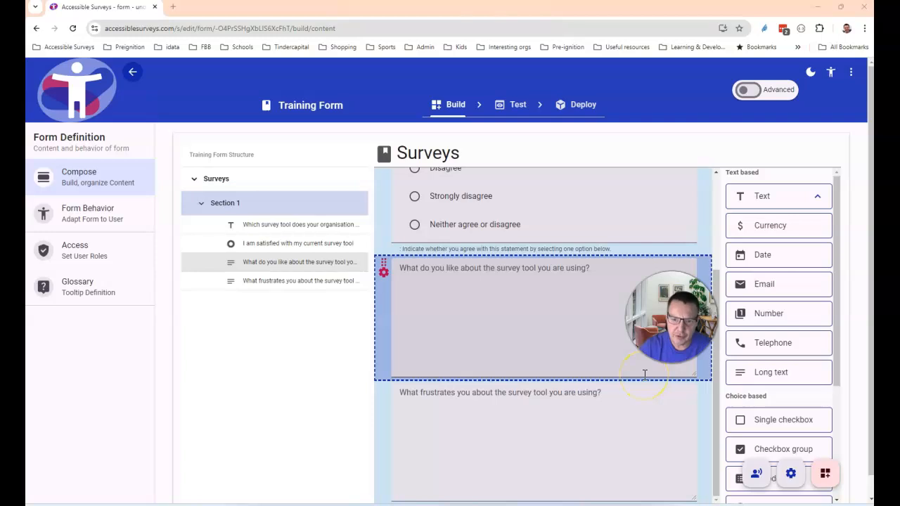
Add a new page to the Training Form structure
scroll(645, 375, "up", 3)
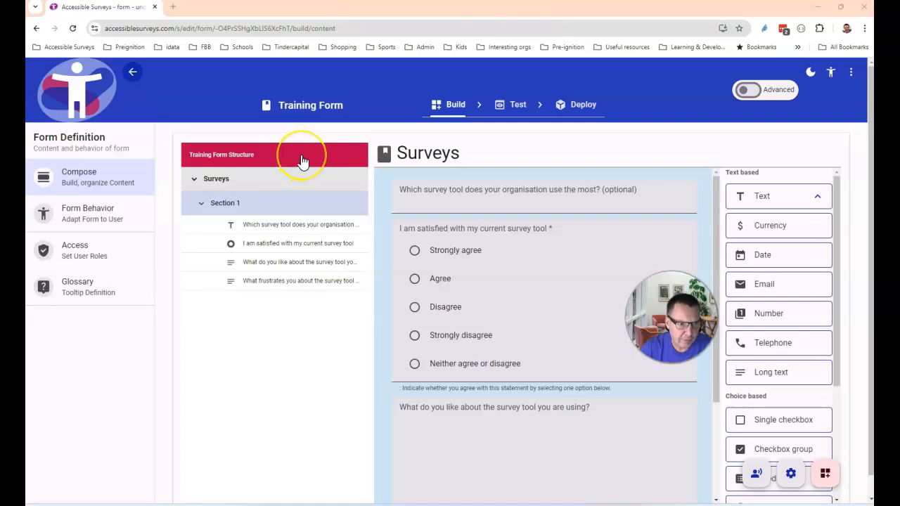
right_click(301, 160)
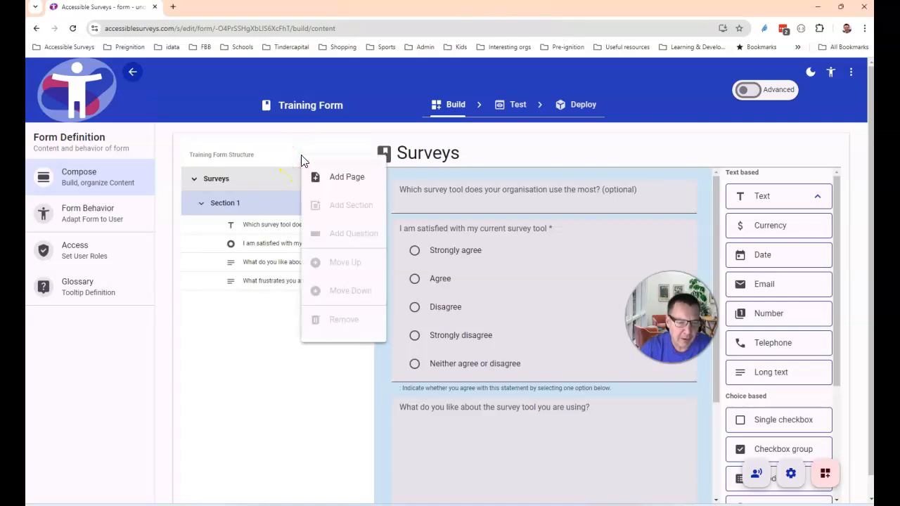
left_click(337, 178)
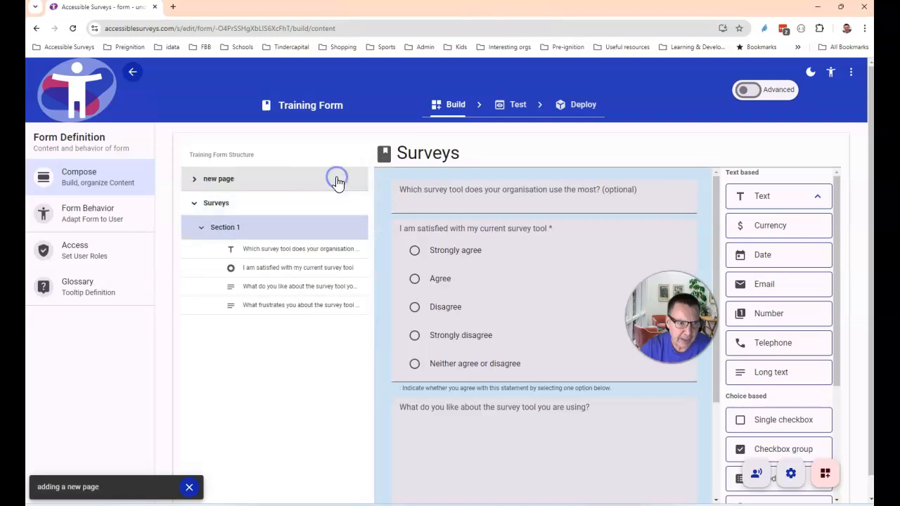
Move the new page below the Surveys page in the form structure and title it "Feedback"
left_click(195, 205)
left_click_drag(226, 179, 217, 215)
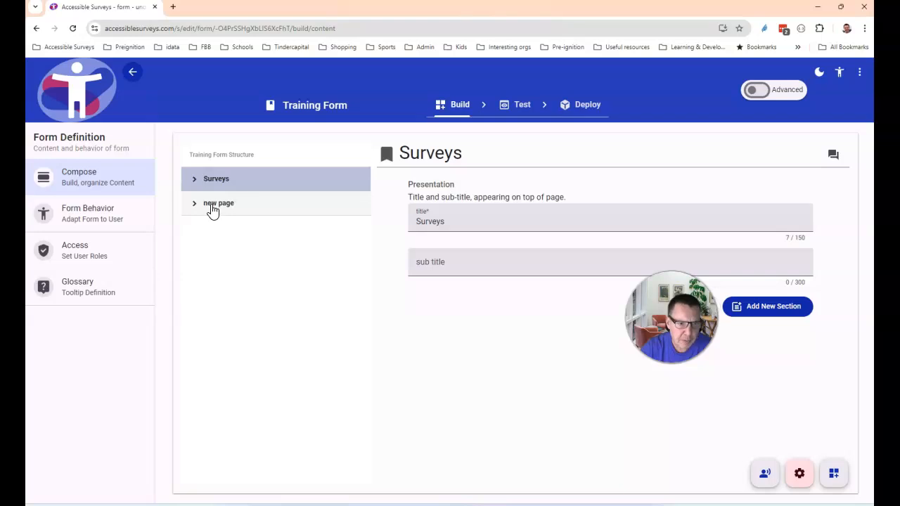
left_click(211, 205)
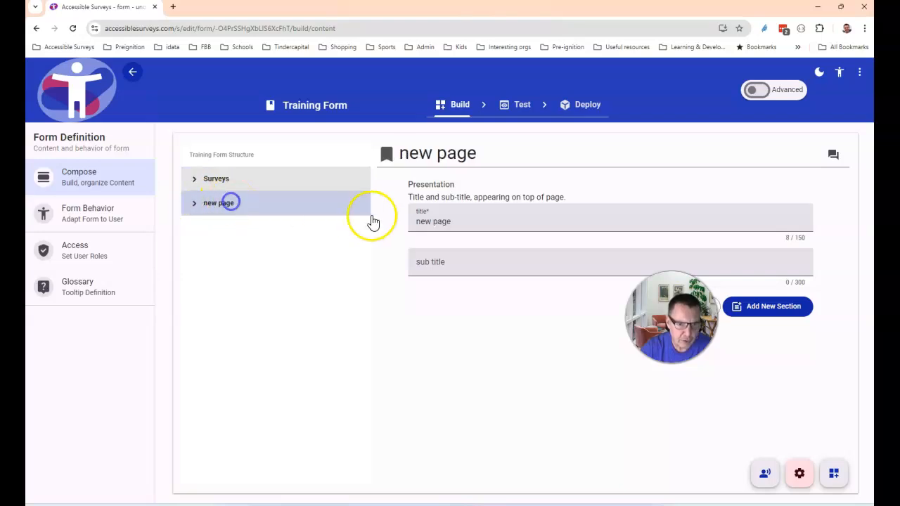
left_click_drag(460, 223, 402, 220)
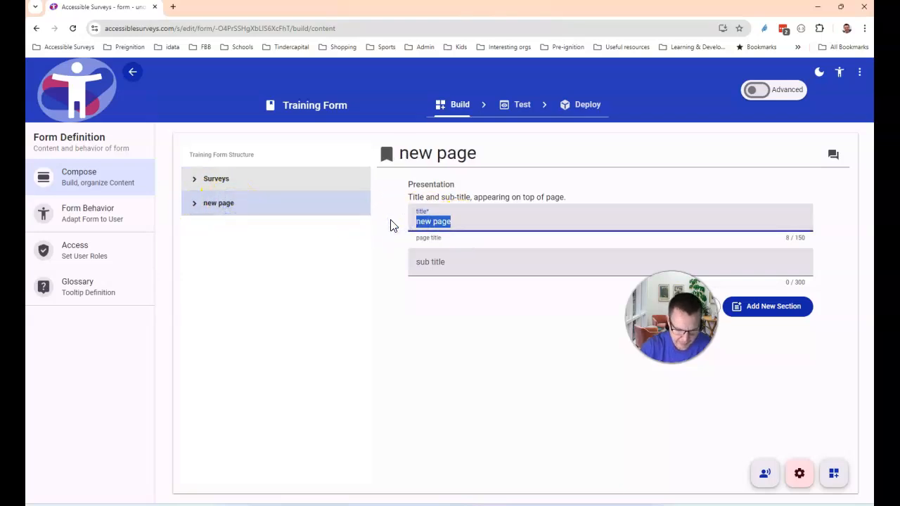
type("Feedback")
left_click(290, 212)
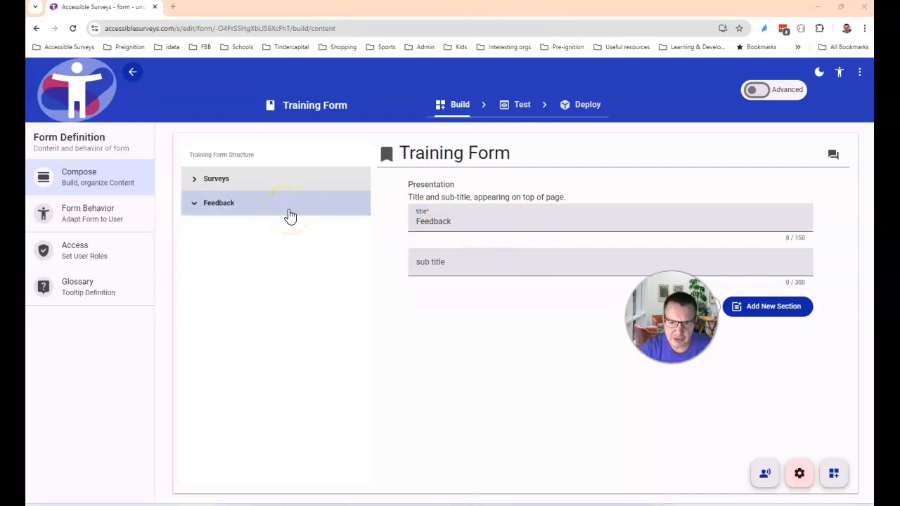
Add a section to the Feedback page and name it "Section 2"
left_click(785, 304)
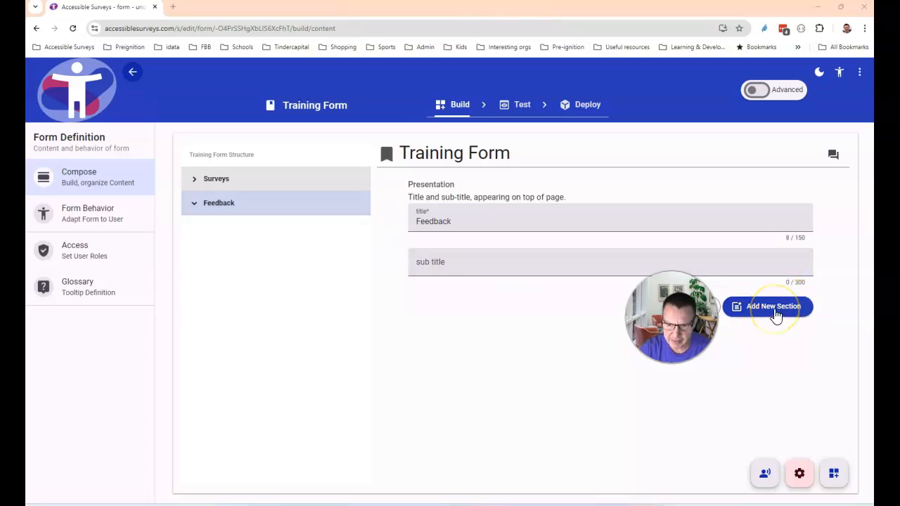
right_click(300, 204)
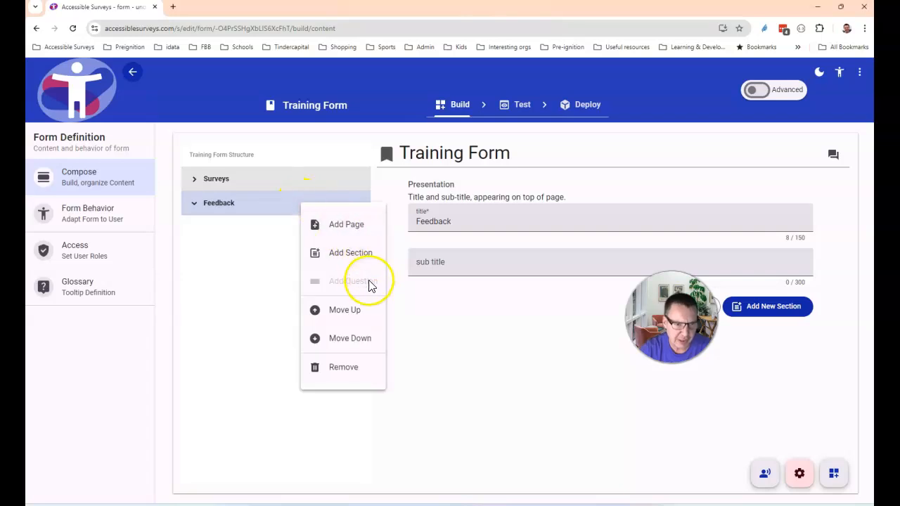
left_click(344, 253)
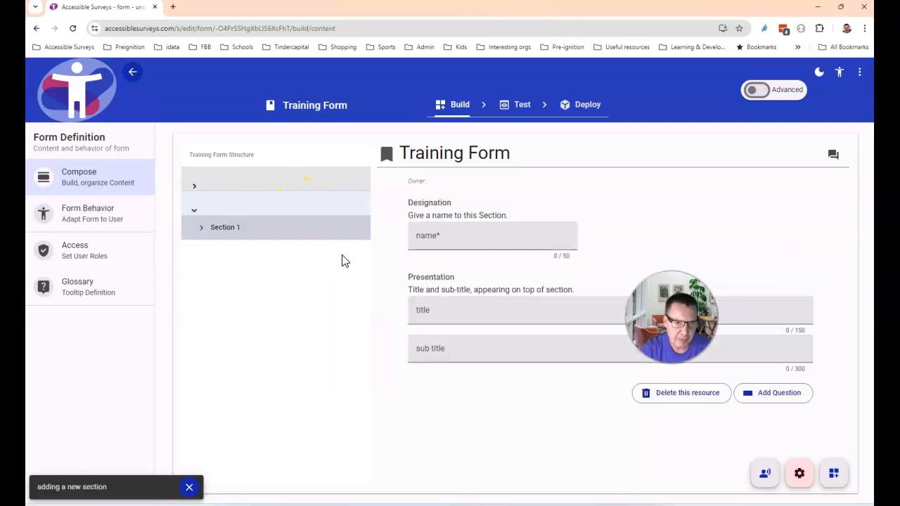
left_click(447, 239)
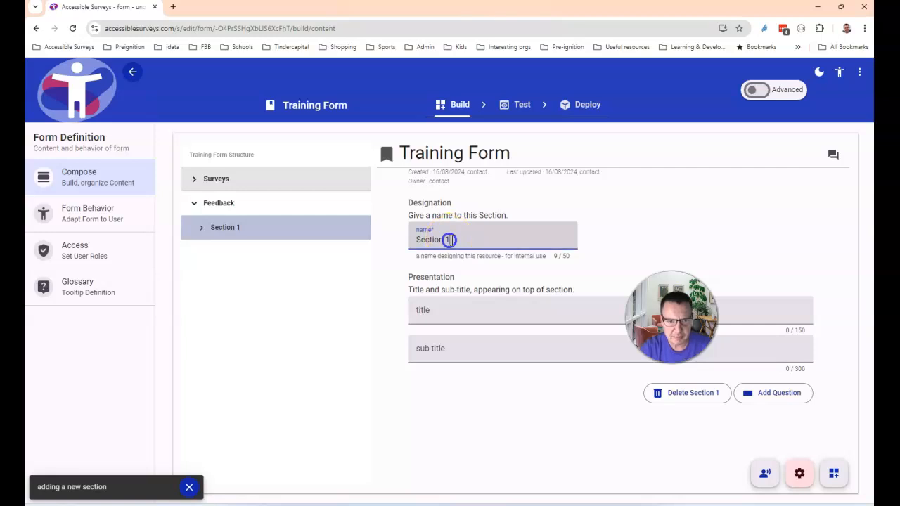
key("BackSpace")
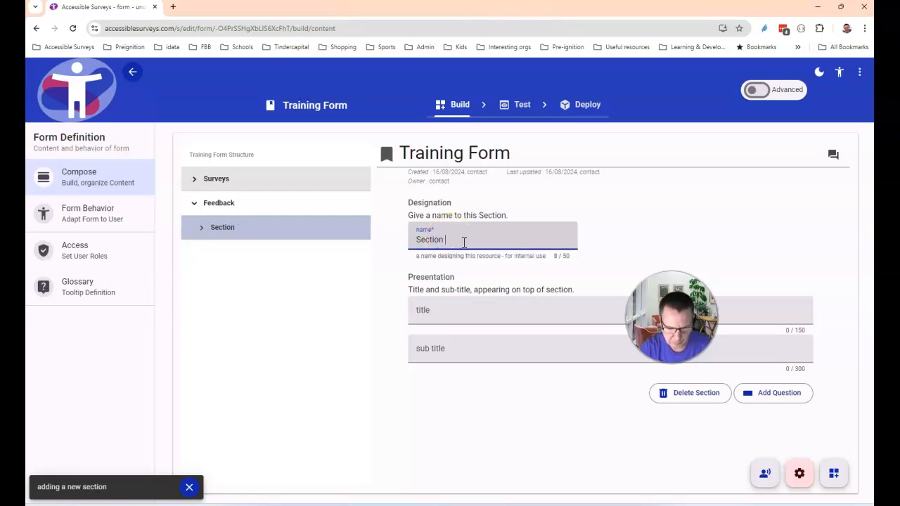
type("2")
Add a Rating question to Section 2, labelled "Did you like this survey?"
left_click(834, 476)
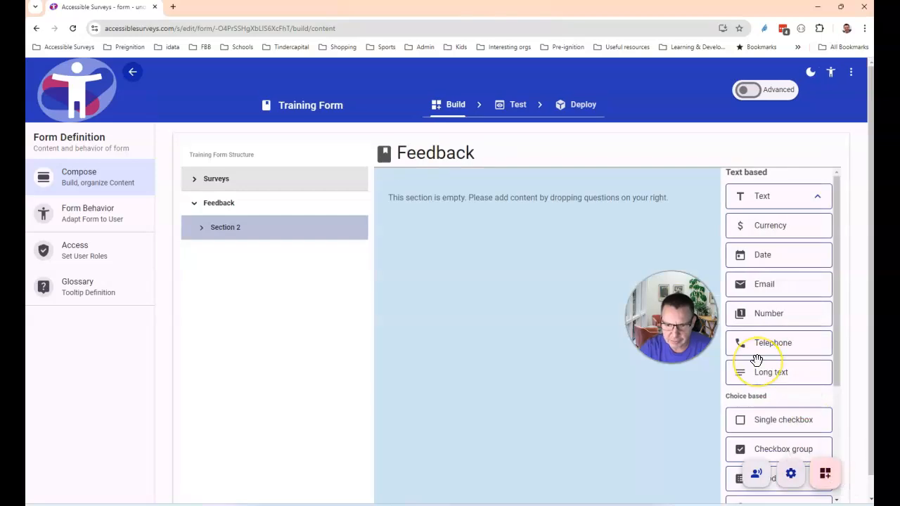
scroll(757, 360, "down", 3)
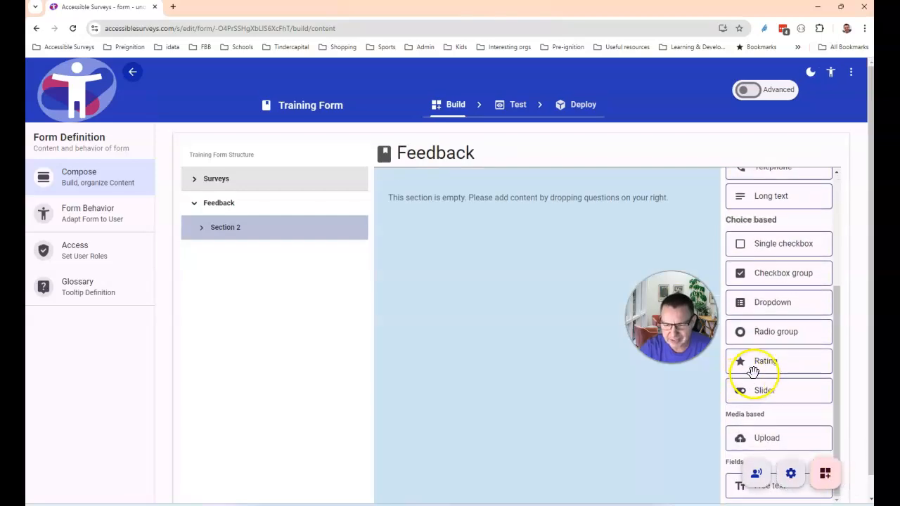
left_click_drag(771, 361, 446, 226)
left_click(299, 225)
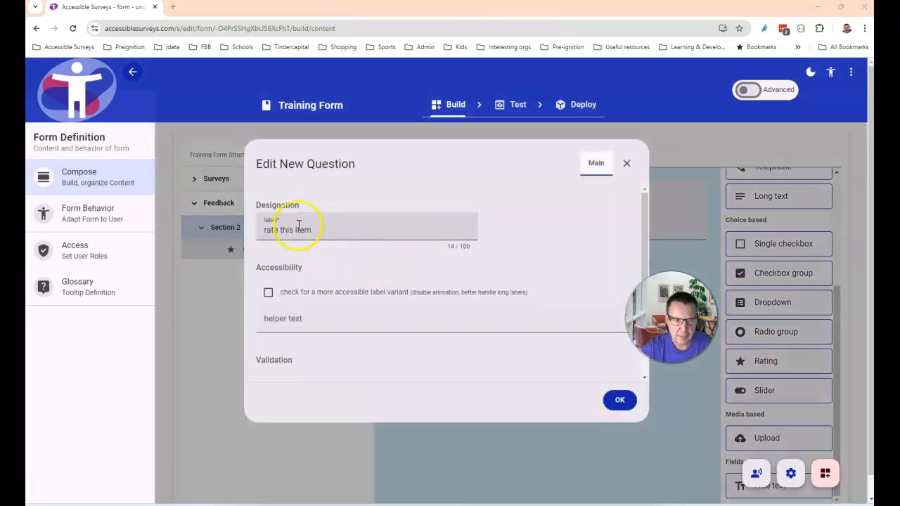
key("BackSpace")
key("BackSpace")
key("BackSpace")
key("BackSpace")
key("BackSpace")
key("BackSpace")
key("BackSpace")
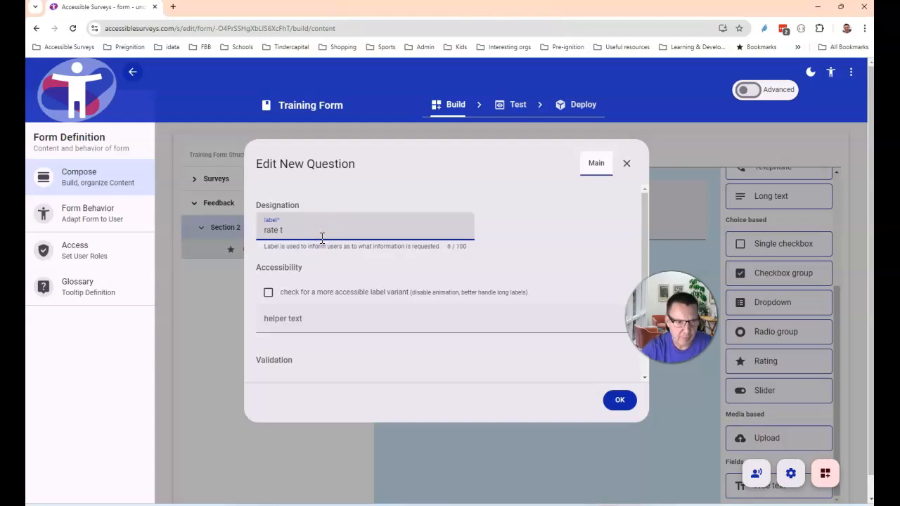
key("BackSpace")
key("BackSpace")
type("Did you like this survey?")
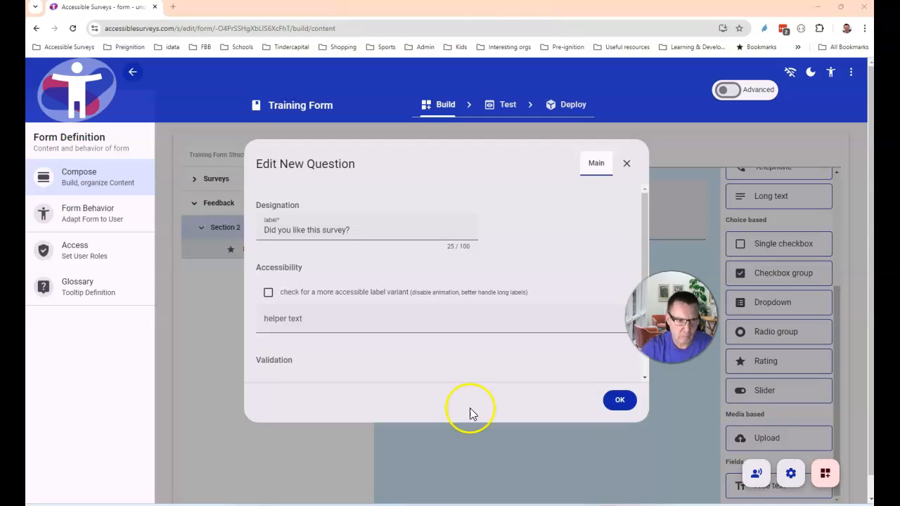
Enter the helper text "Please rate on a scale of 1 to 5 stars where 5 stars means you loved it", enable the accessible label variant and confirm
left_click(302, 322)
type("Please rate on a scale of 1 to 5 stars where 5 stars means you loved it")
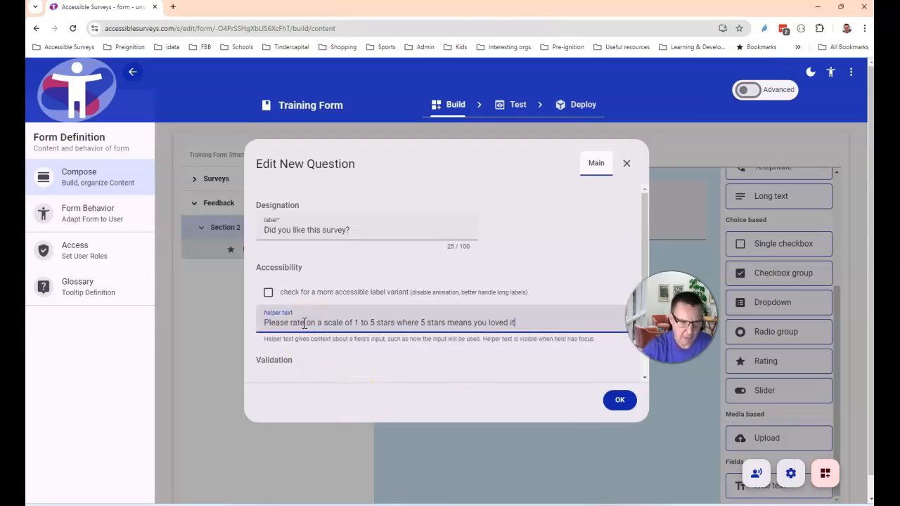
left_click(267, 294)
scroll(406, 314, "down", 2)
scroll(406, 314, "down", 1)
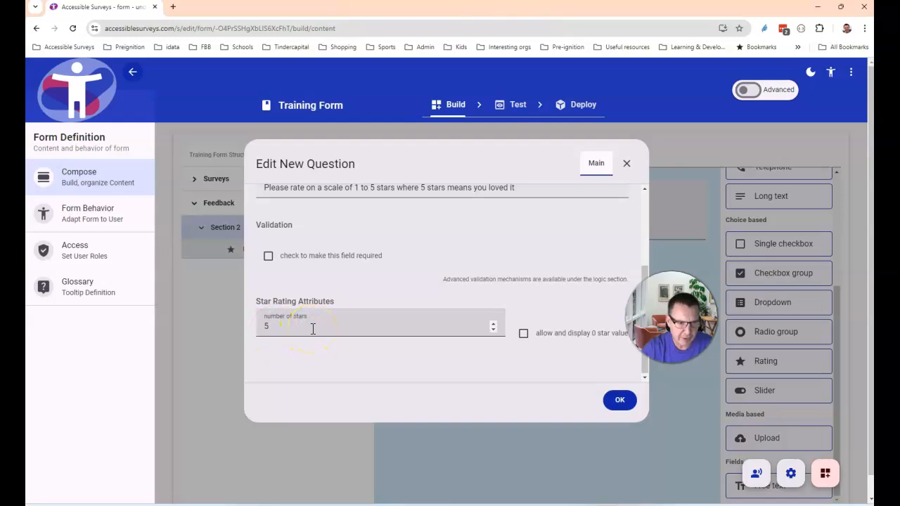
left_click(620, 400)
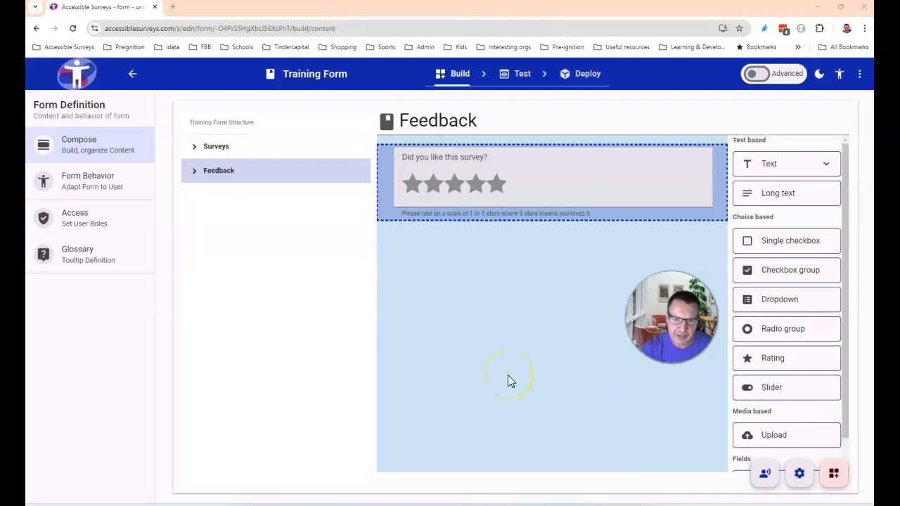
Open the form in test mode and inspect the editable details of the satisfaction question and the Surveys page layout
left_click(522, 77)
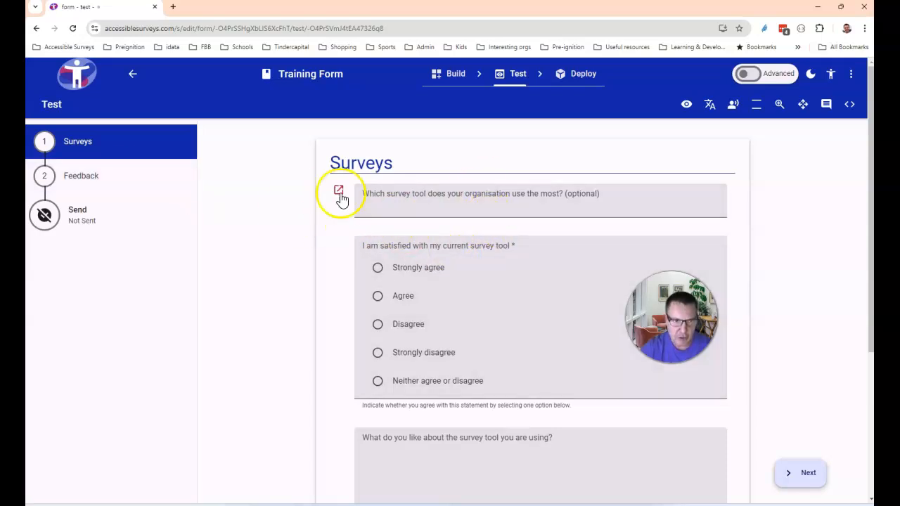
left_click(338, 243)
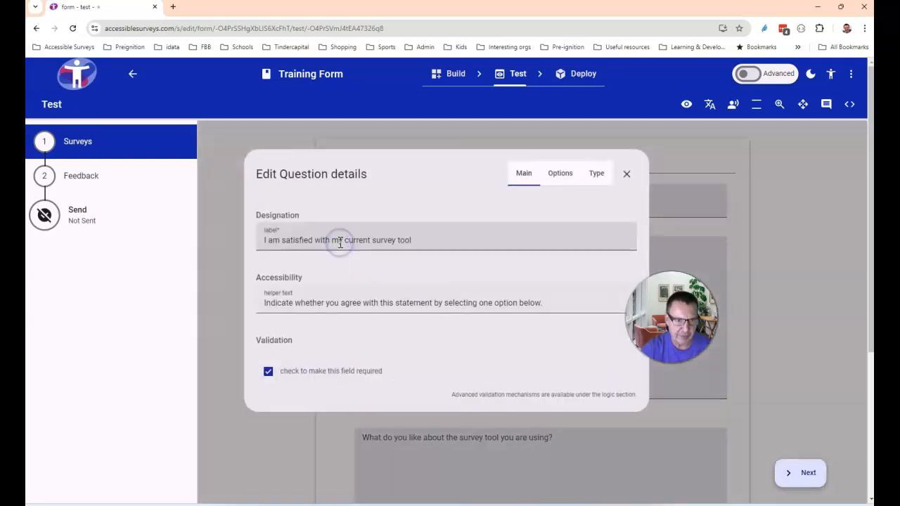
key("Escape")
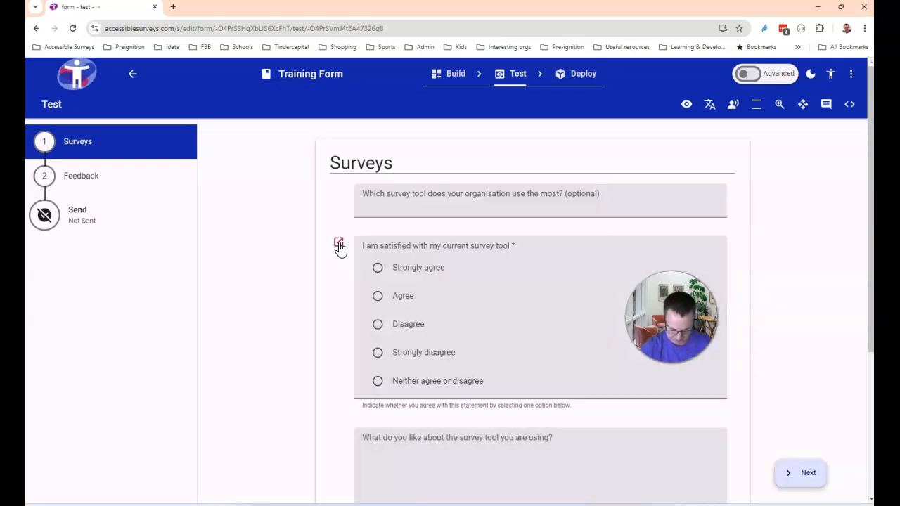
scroll(436, 303, "down", 2)
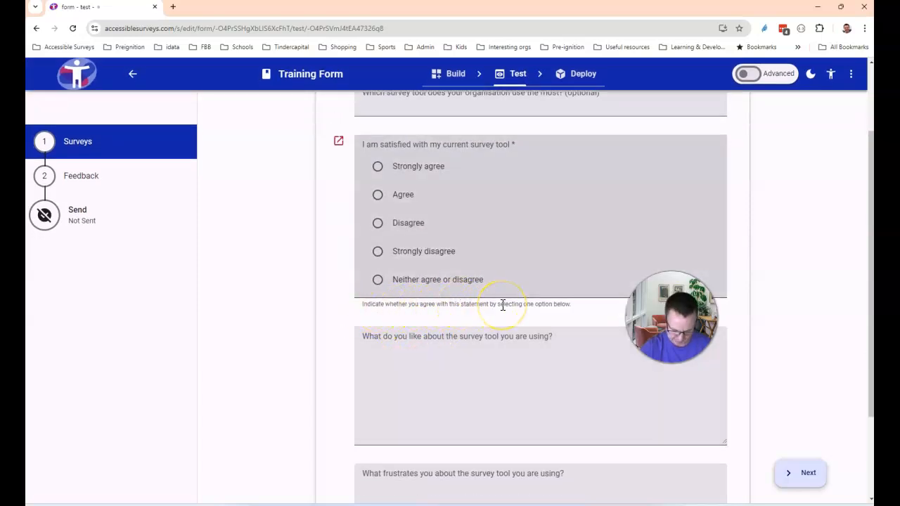
scroll(564, 323, "up", 2)
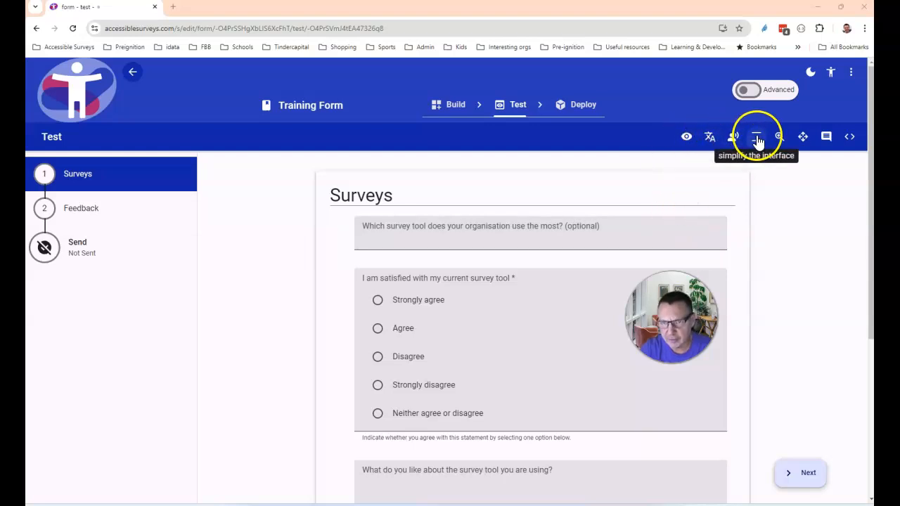
Post the comment "The meaning of this question is not clear to me" on the first Surveys question and leave comment mode
left_click(827, 141)
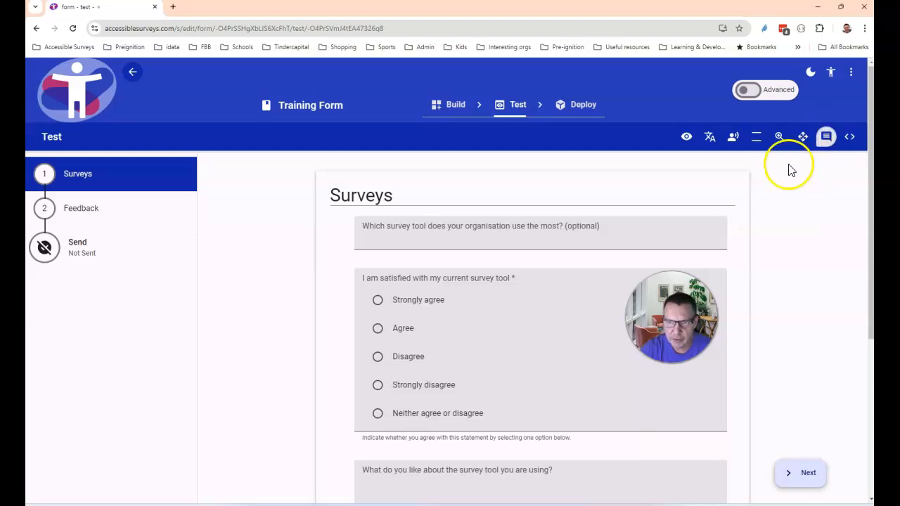
left_click(338, 232)
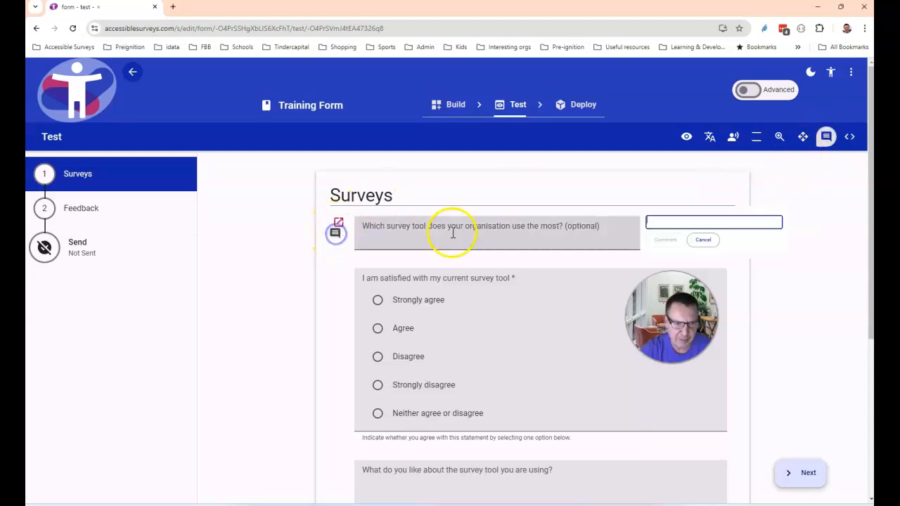
type("The meaning of this question is not clear to me")
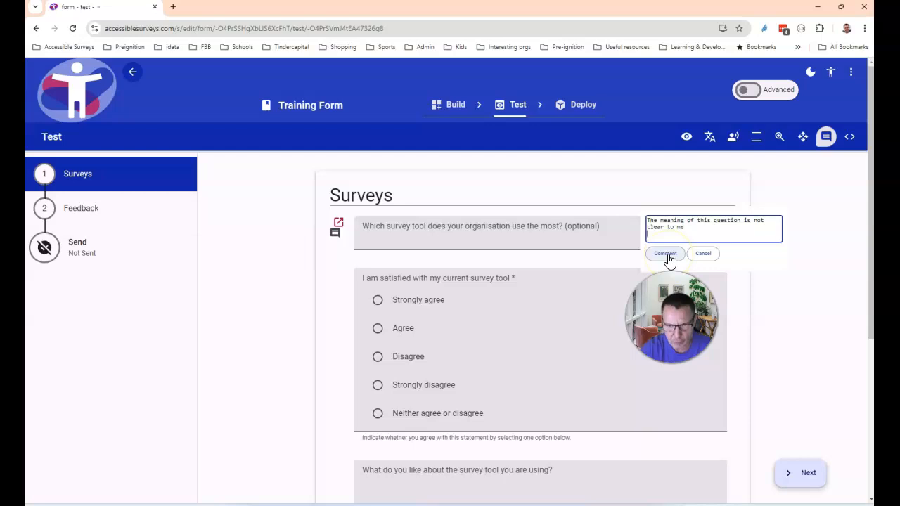
left_click(665, 255)
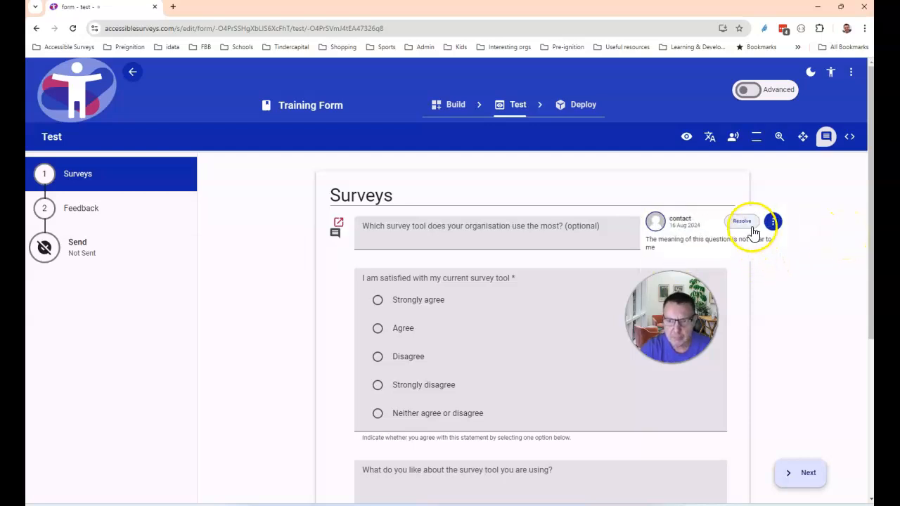
left_click(823, 137)
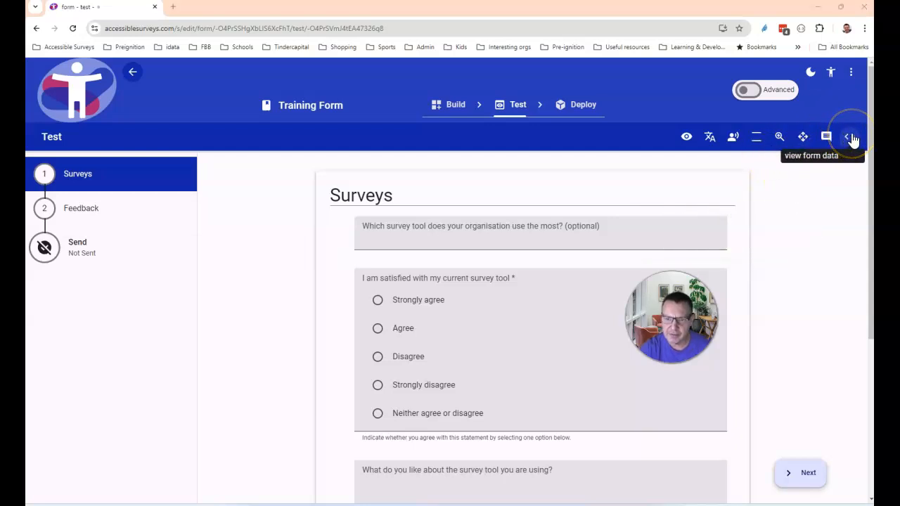
View the test form's live data and examine the wording and answer options of the Surveys page questions
left_click(850, 138)
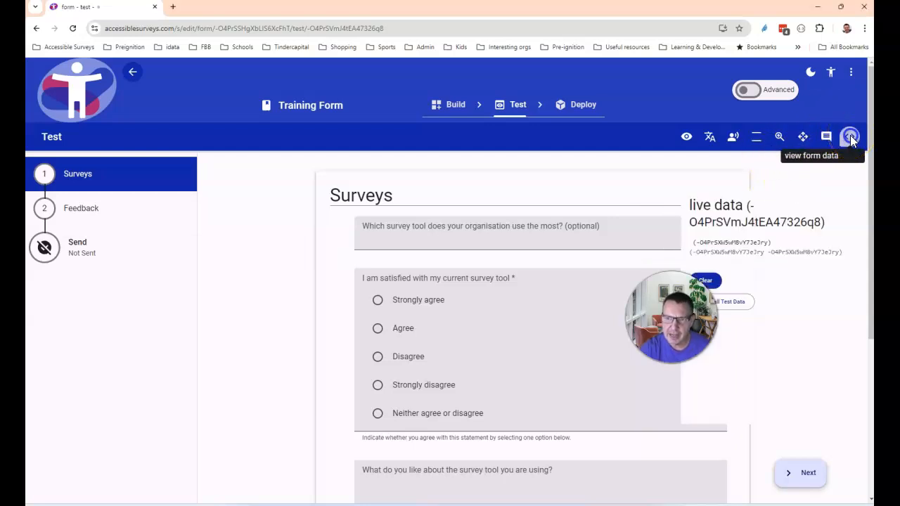
left_click(744, 306)
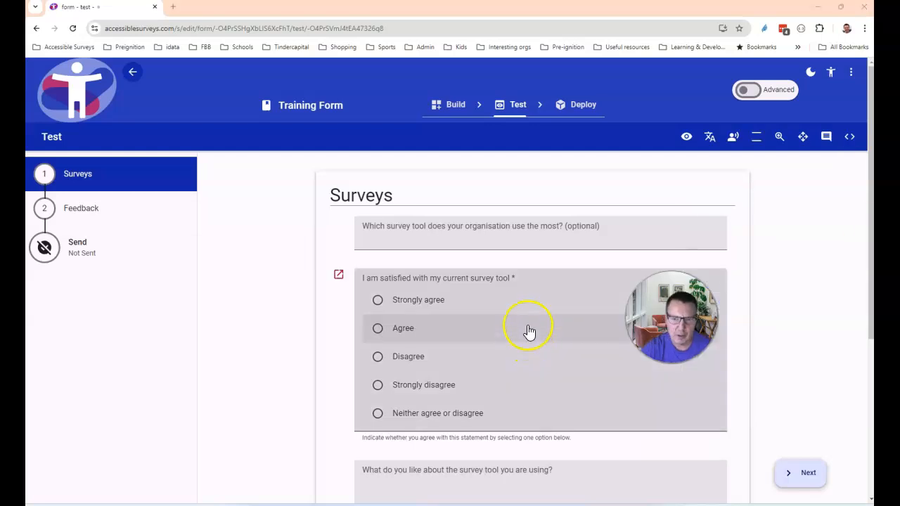
scroll(527, 331, "down", 2)
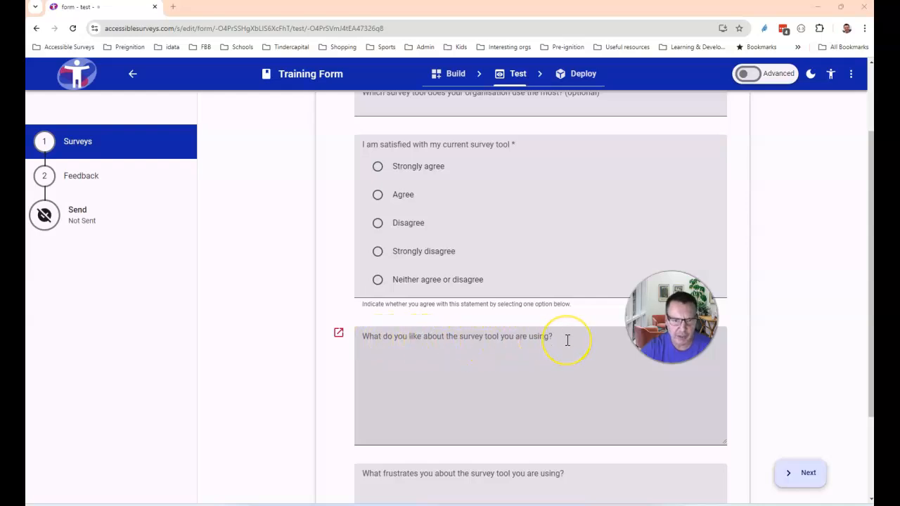
scroll(566, 340, "up", 1)
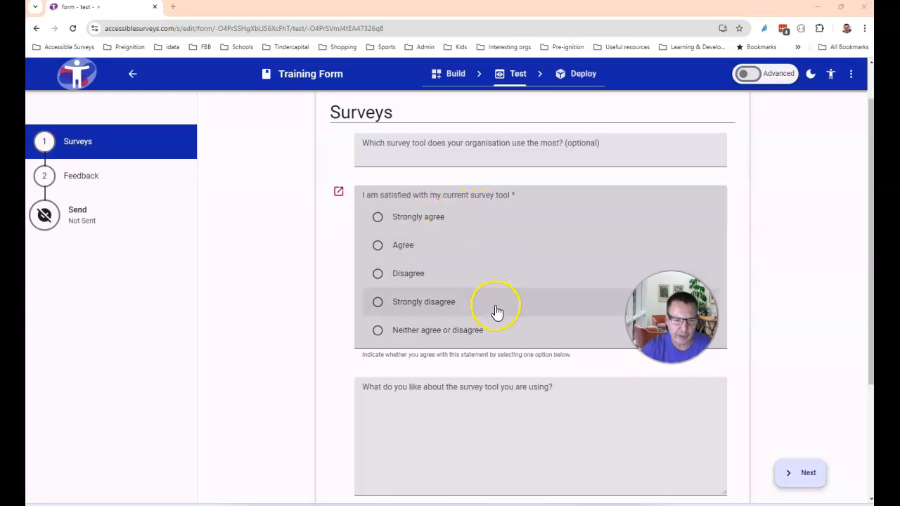
scroll(496, 311, "down", 1)
scroll(495, 311, "down", 2)
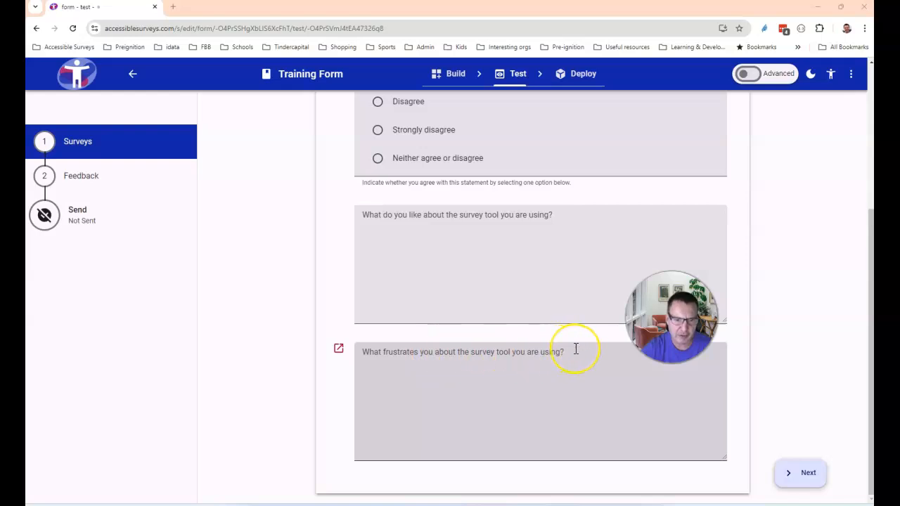
scroll(575, 347, "up", 1)
scroll(575, 348, "up", 1)
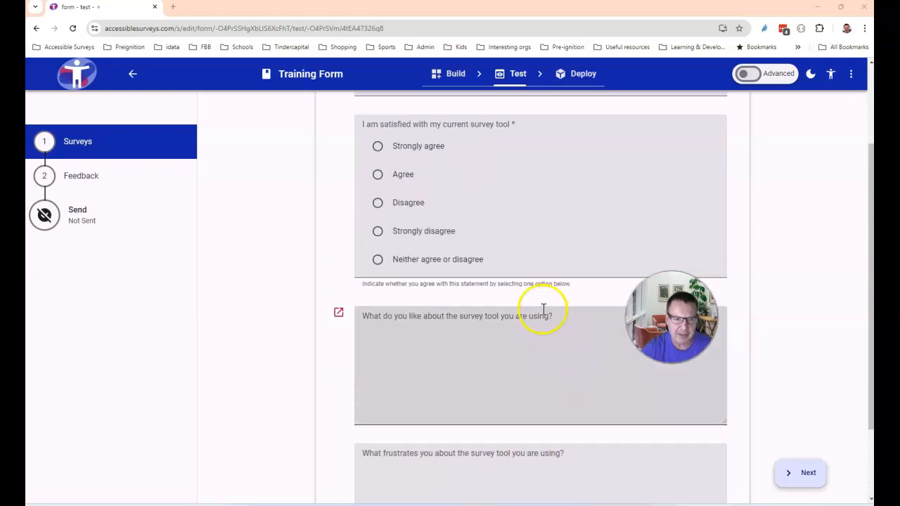
scroll(457, 200, "up", 1)
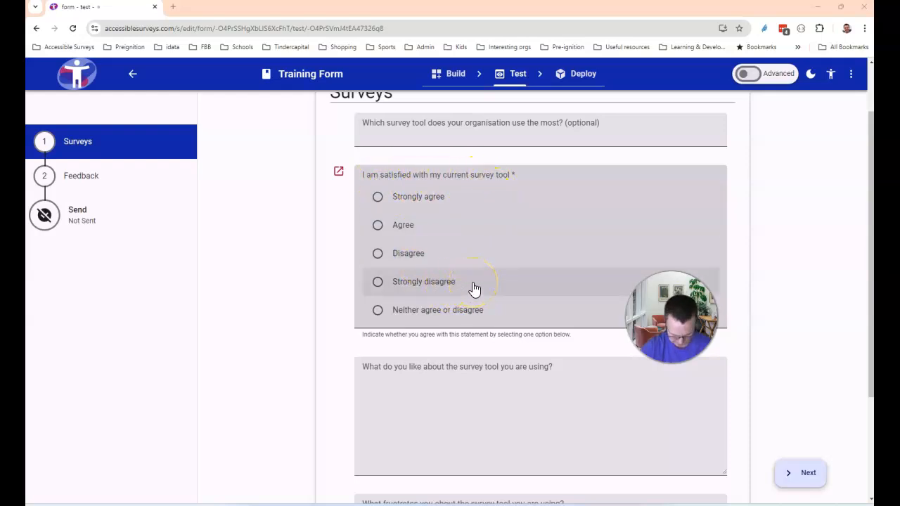
scroll(431, 295, "down", 1)
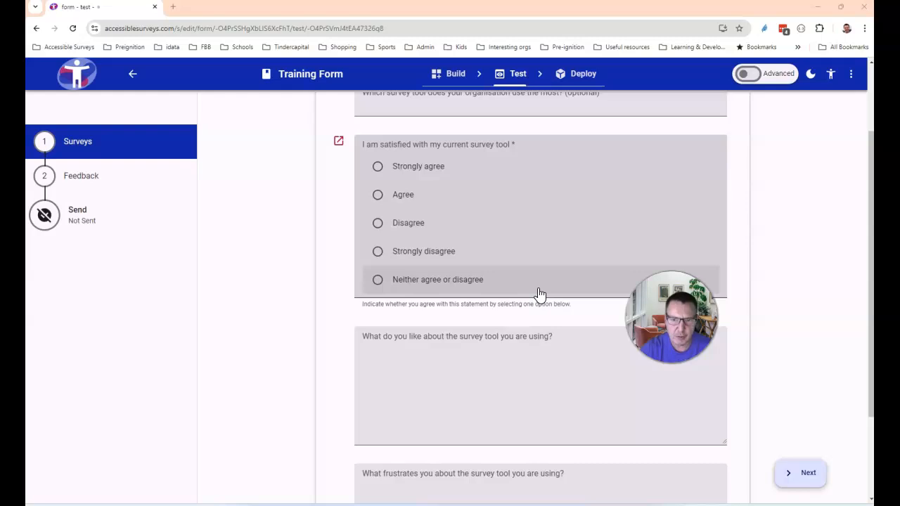
Return to building the form and open the question "What do you like about the survey tool you are using?" in Section 1 of Surveys
scroll(538, 294, "up", 2)
left_click(456, 106)
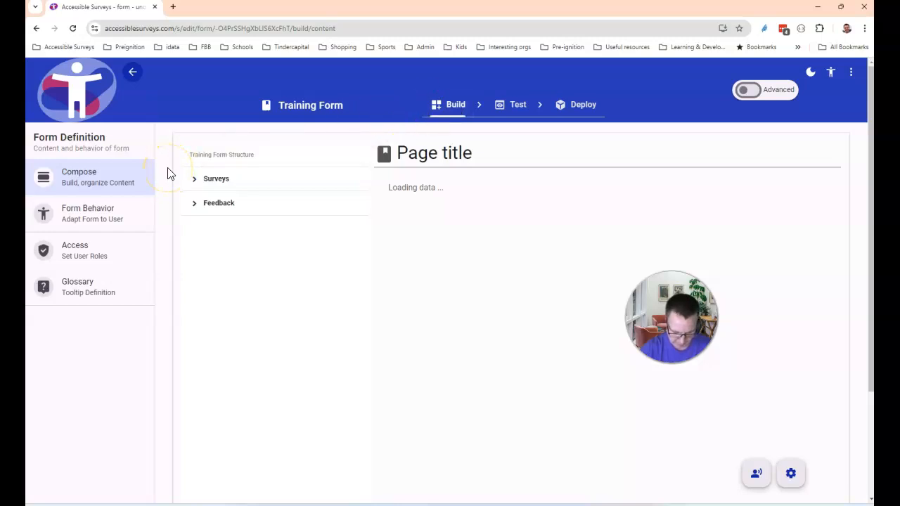
left_click(196, 180)
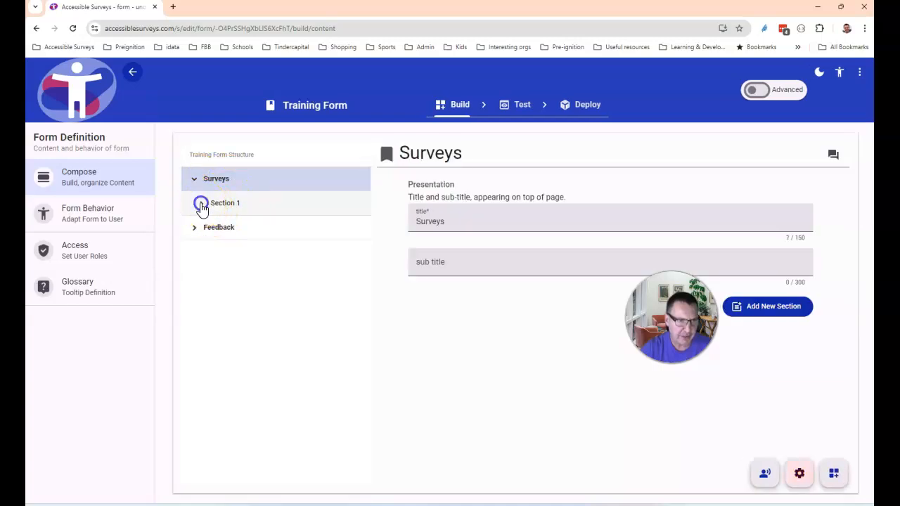
left_click(201, 203)
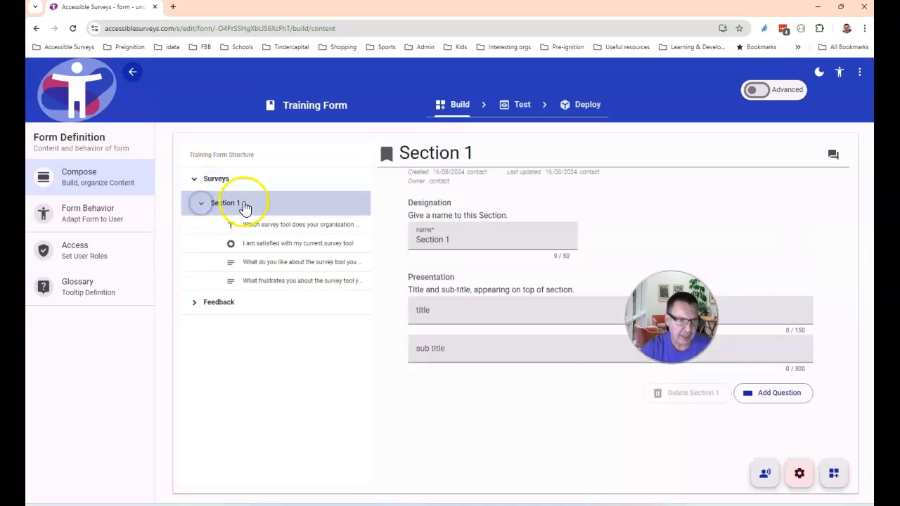
left_click(274, 270)
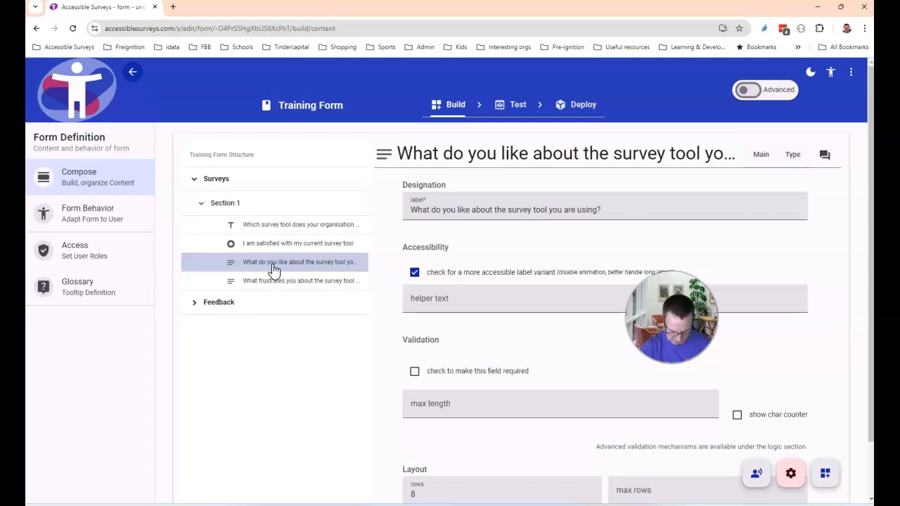
Enable advanced mode, open the logic of the "What do you like" question and lock the question while editing logic
left_click(753, 93)
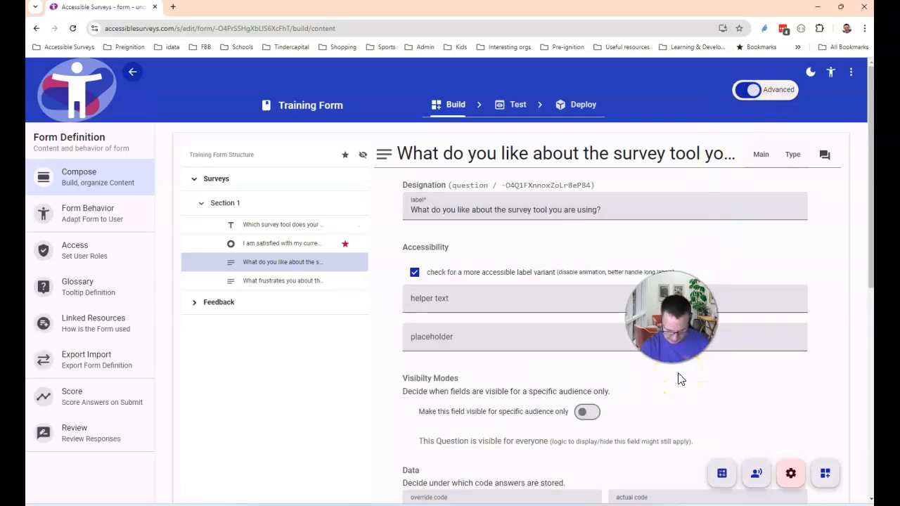
left_click(723, 478)
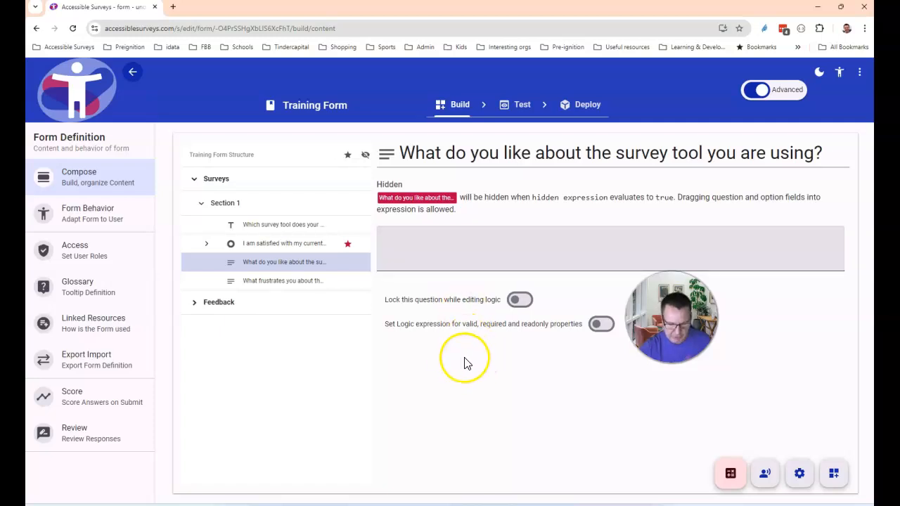
left_click(520, 301)
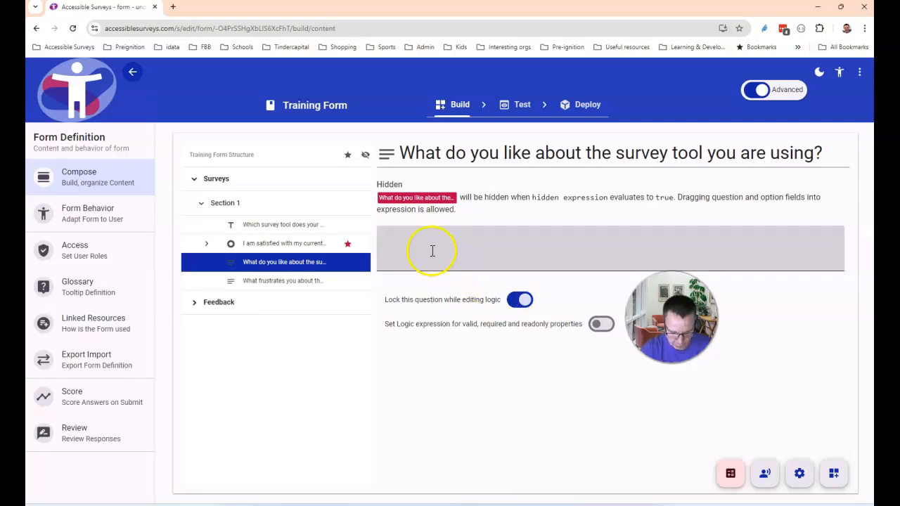
Start the hidden expression with the condition that "I am satisfied with my current survey tool" == "Strongly agree"
left_click(207, 245)
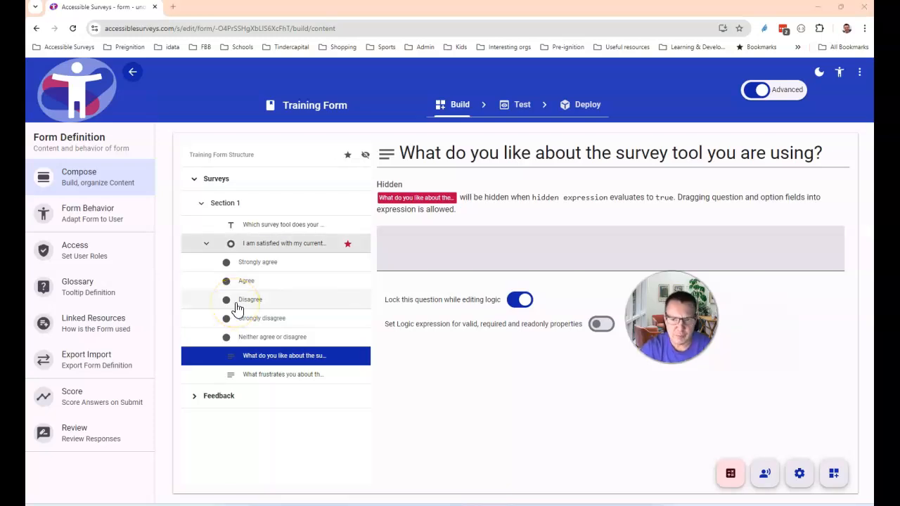
left_click(269, 244)
left_click_drag(270, 247, 416, 242)
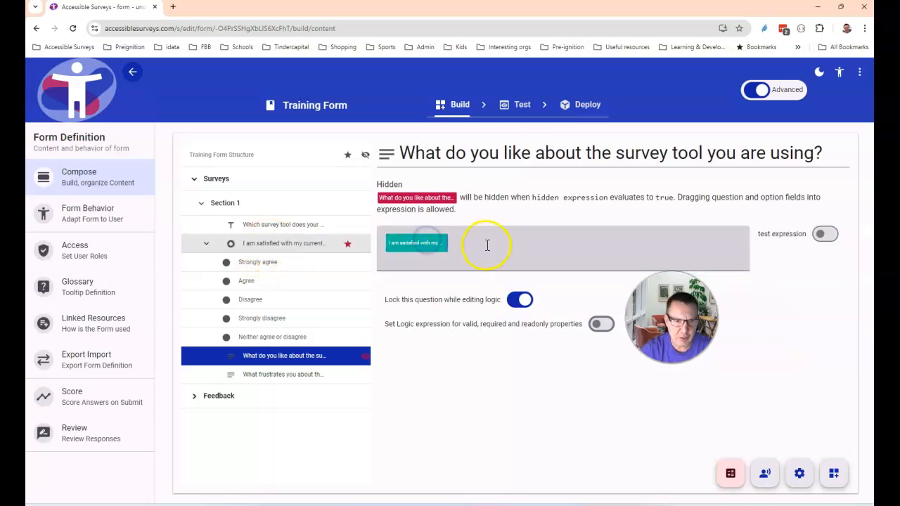
type("==")
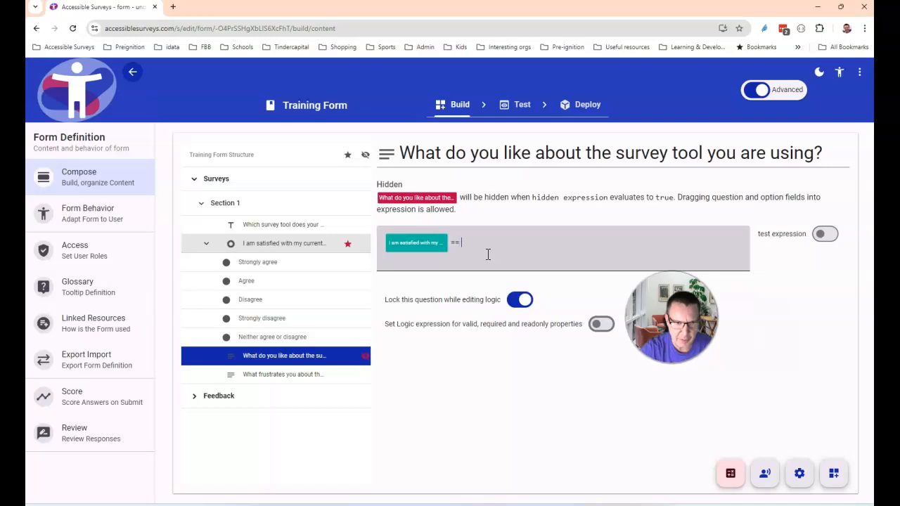
left_click_drag(267, 263, 526, 242)
left_click(573, 246)
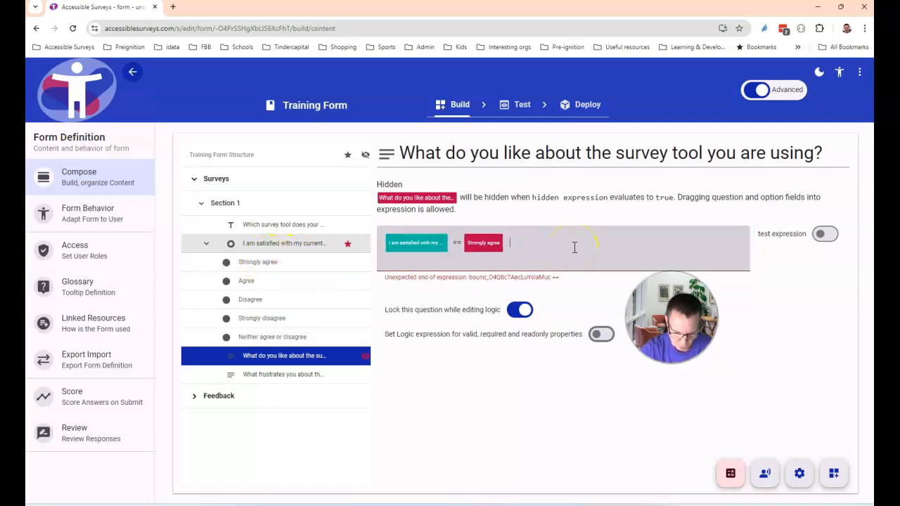
Extend the hidden expression with an || condition where the satisfaction question == "Agree"
type("||")
left_click_drag(298, 248, 574, 247)
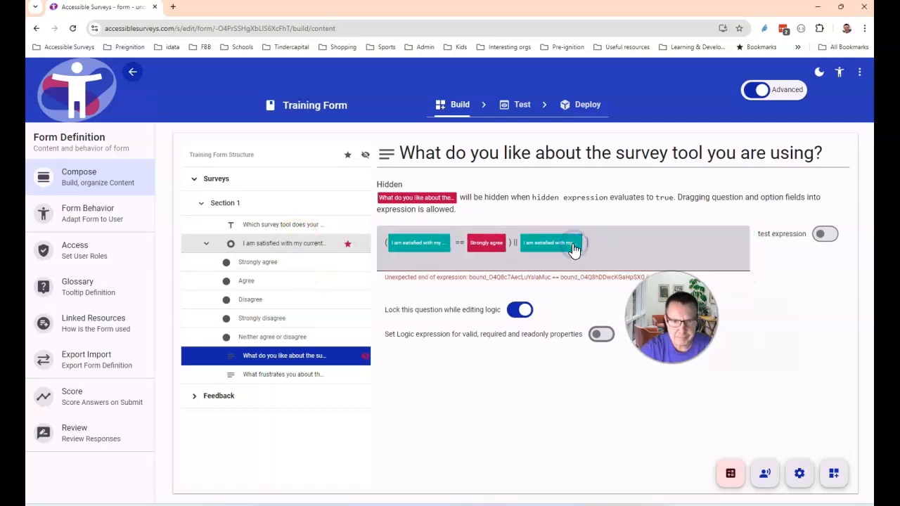
type("==")
left_click_drag(338, 281, 666, 242)
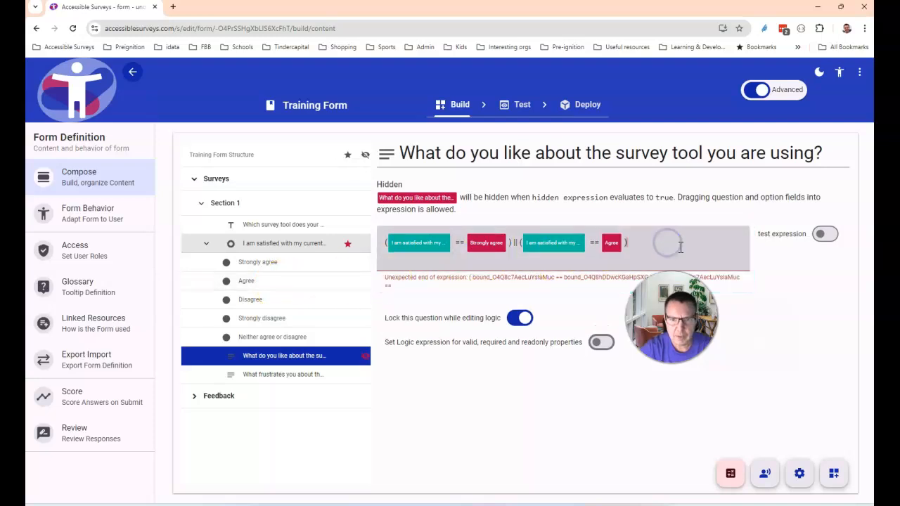
Turn on expression testing and try all five satisfaction answers, from Disagree to Neither agree or disagree, plus Strongly agree and Agree
left_click(824, 235)
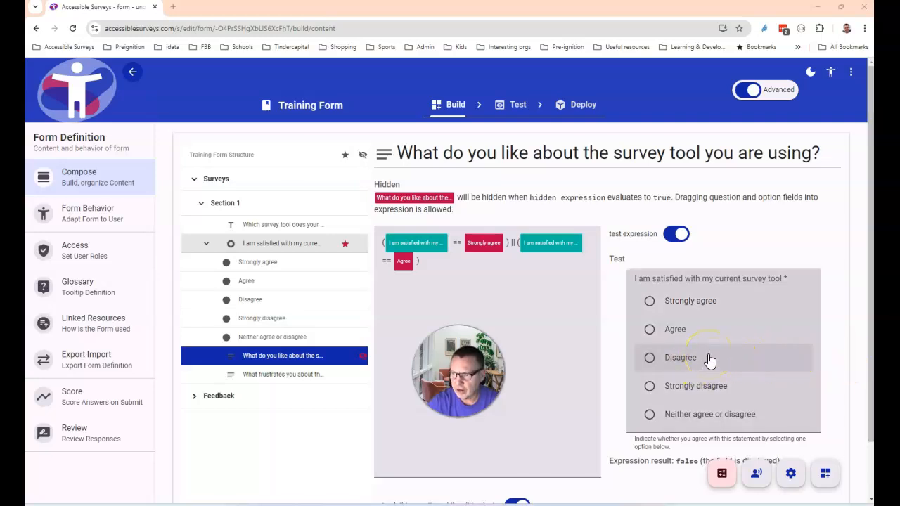
scroll(710, 360, "down", 1)
left_click(652, 295)
left_click(663, 327)
left_click(650, 352)
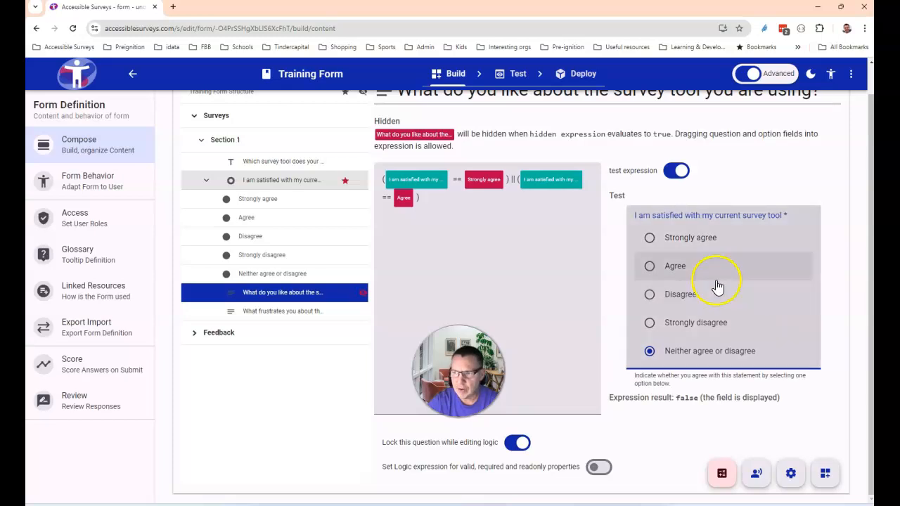
left_click(648, 241)
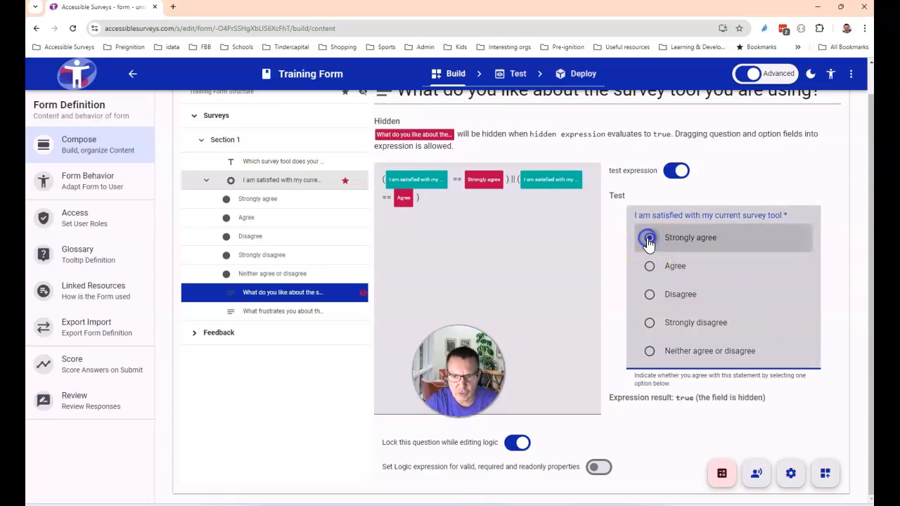
left_click(650, 268)
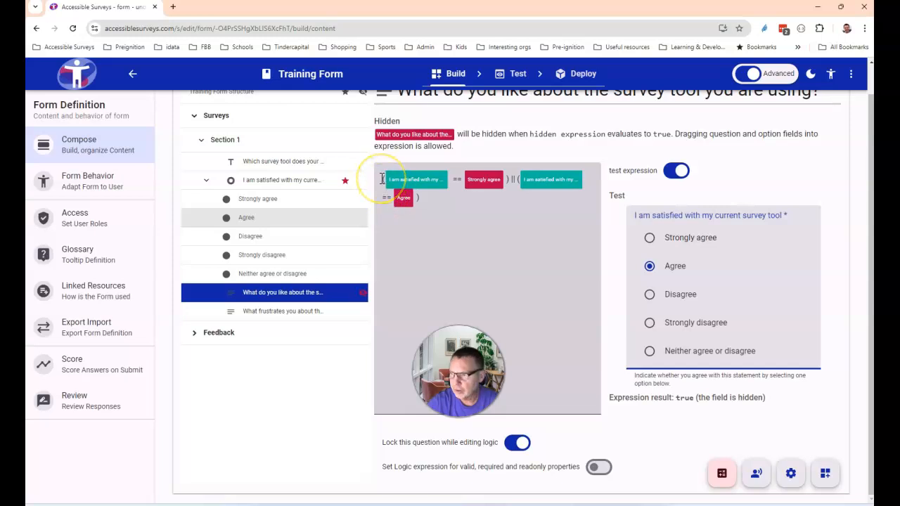
Negate the whole hidden expression by enclosing both conditions in outer parentheses preceded by "!"
type("( ")
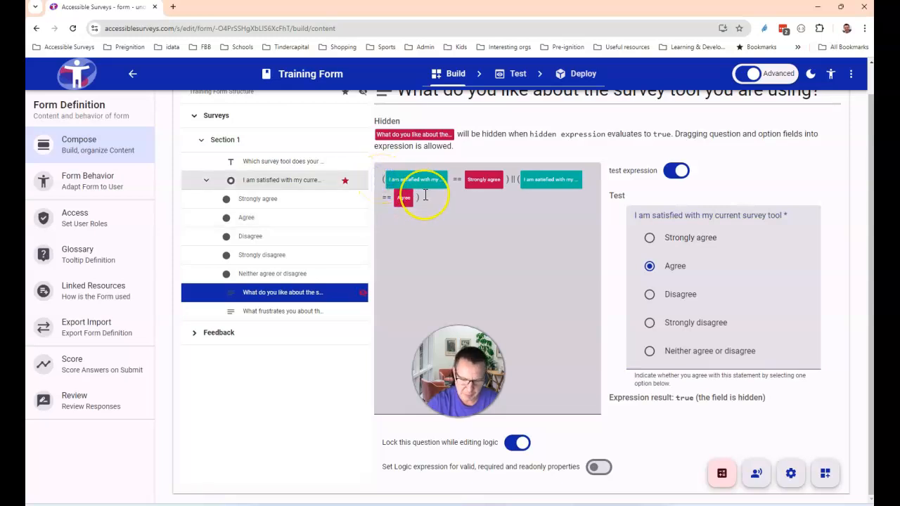
type("! ")
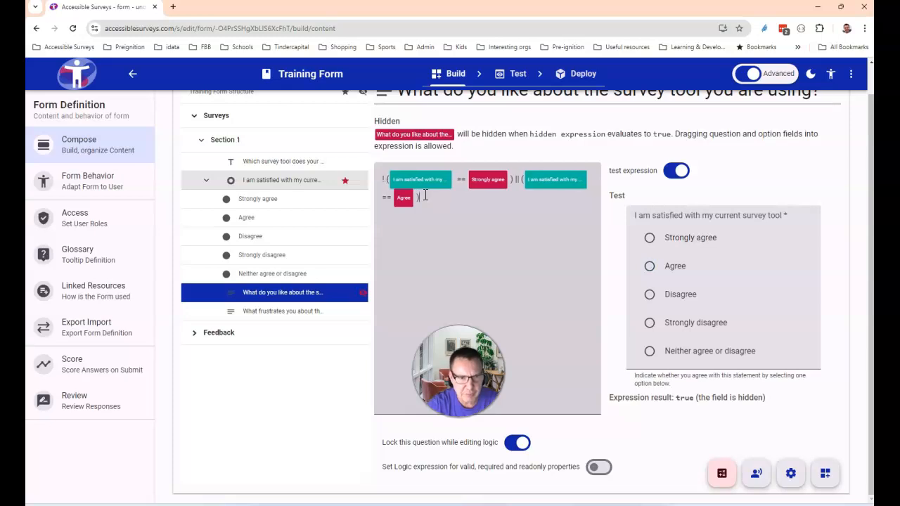
type(")")
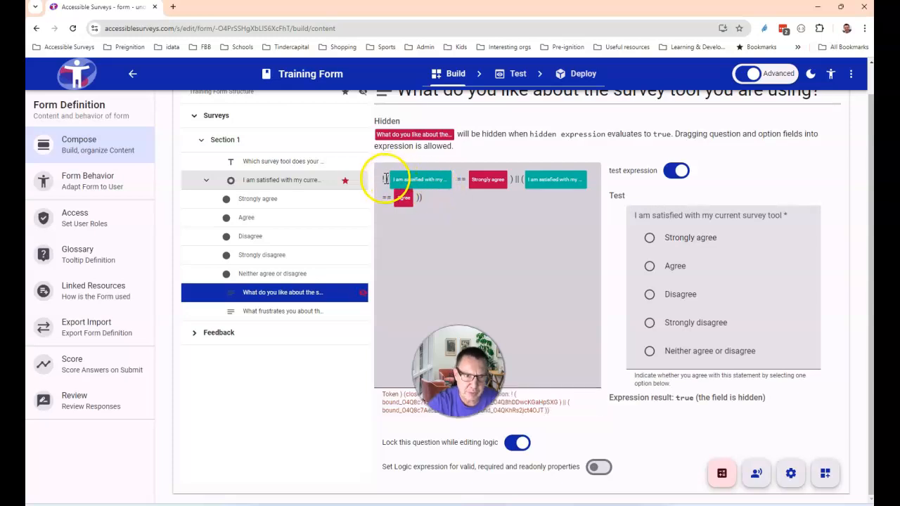
type("(")
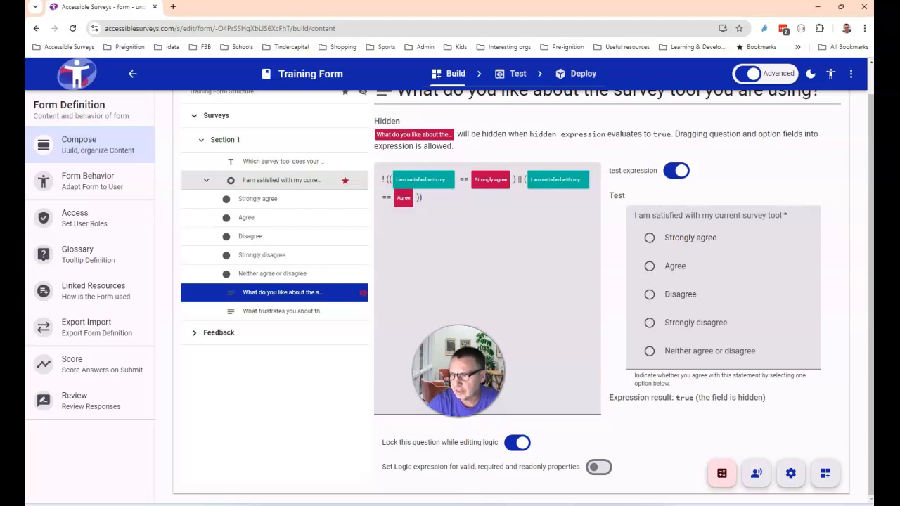
Test the negated expression against each satisfaction answer, from Neither agree or disagree up to Strongly agree, ending on Agree
left_click(649, 353)
left_click(648, 322)
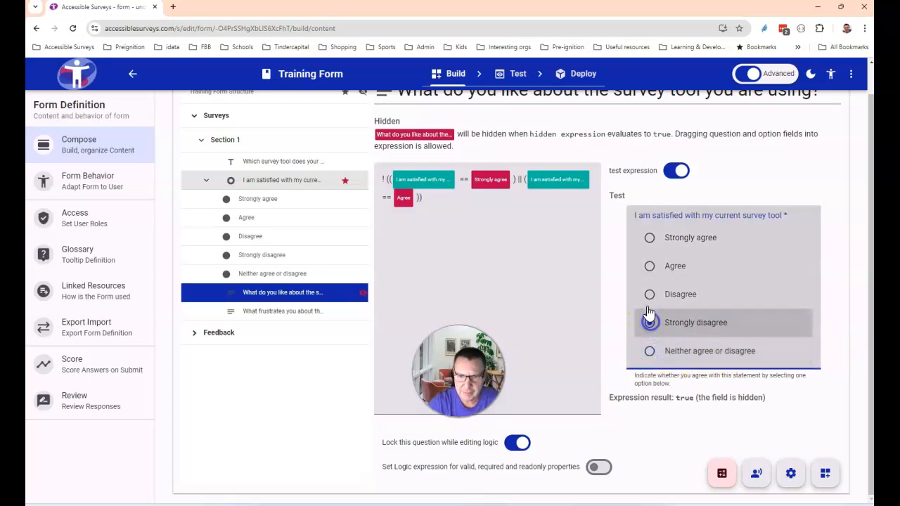
left_click(650, 294)
left_click(648, 266)
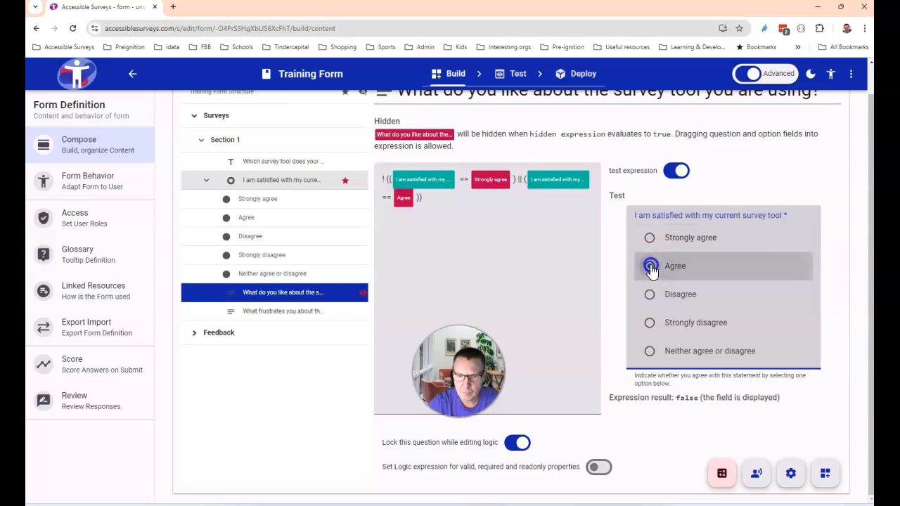
left_click(649, 238)
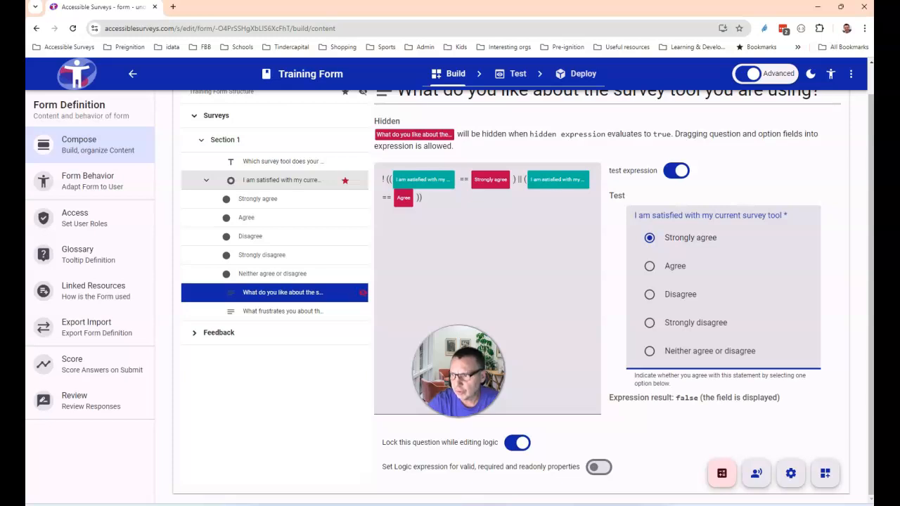
left_click(647, 266)
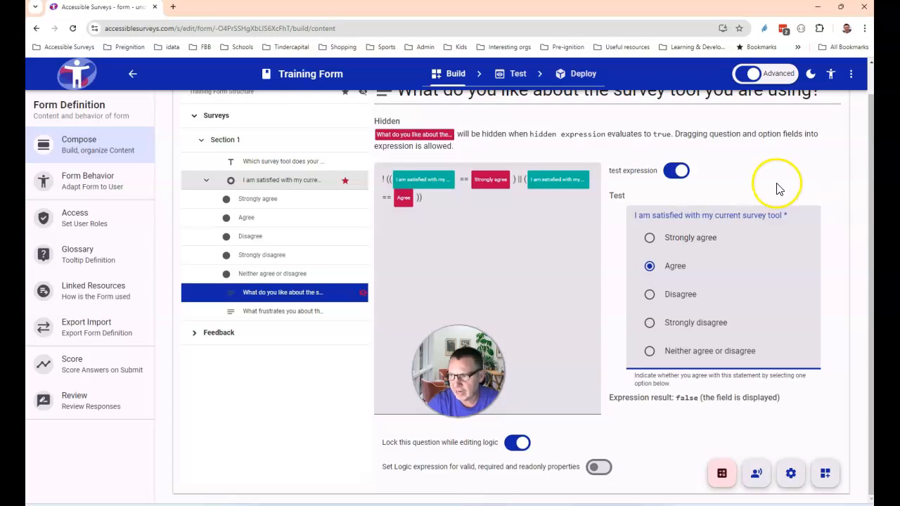
Open the form in test mode and try the satisfaction answers to check the "What do you like" question's visibility, ending on Strongly agree
scroll(604, 169, "up", 2)
left_click(518, 113)
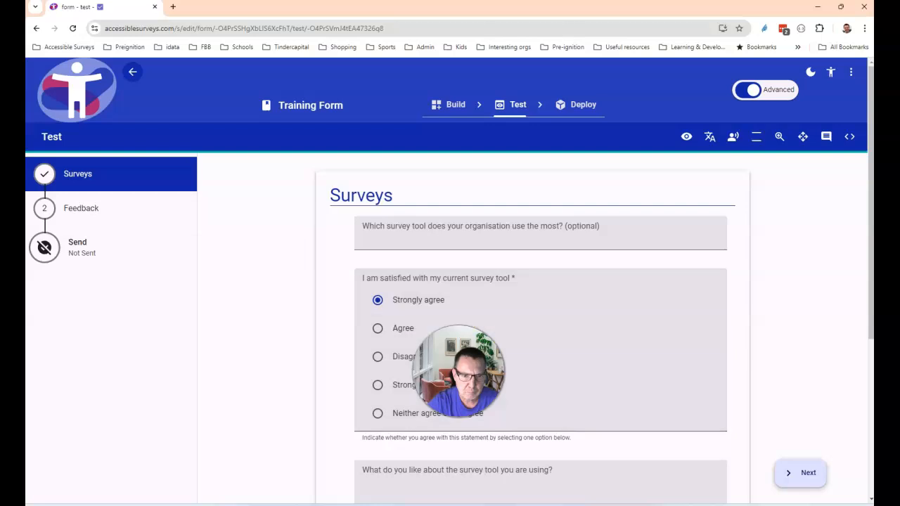
scroll(569, 331, "down", 1)
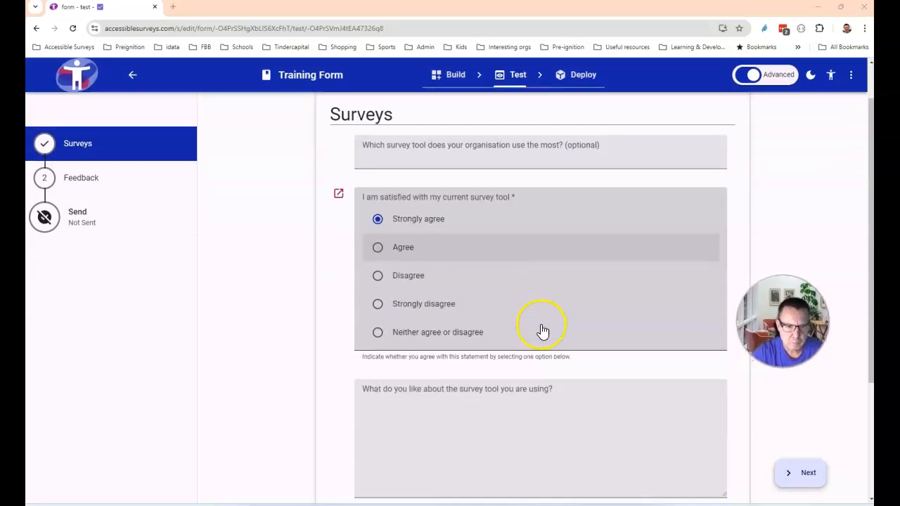
left_click(402, 246)
left_click(402, 274)
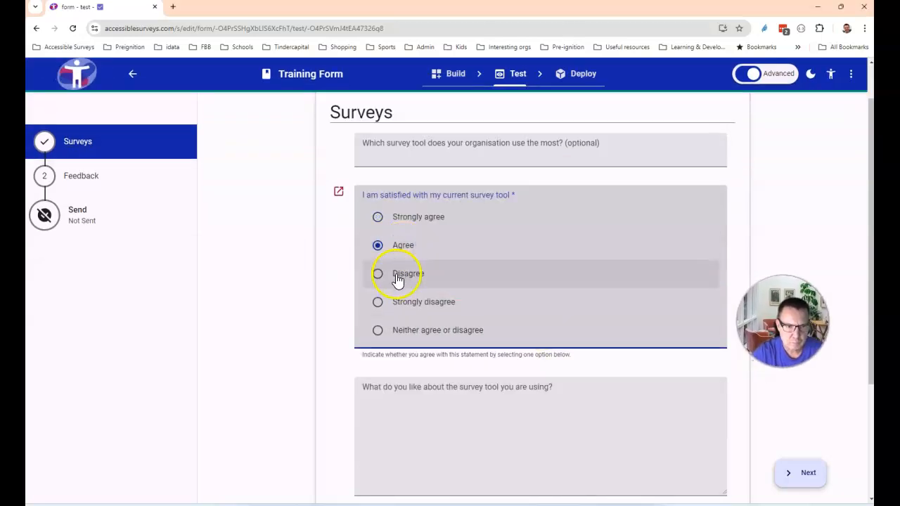
left_click(395, 300)
left_click(393, 329)
left_click(378, 246)
left_click(379, 216)
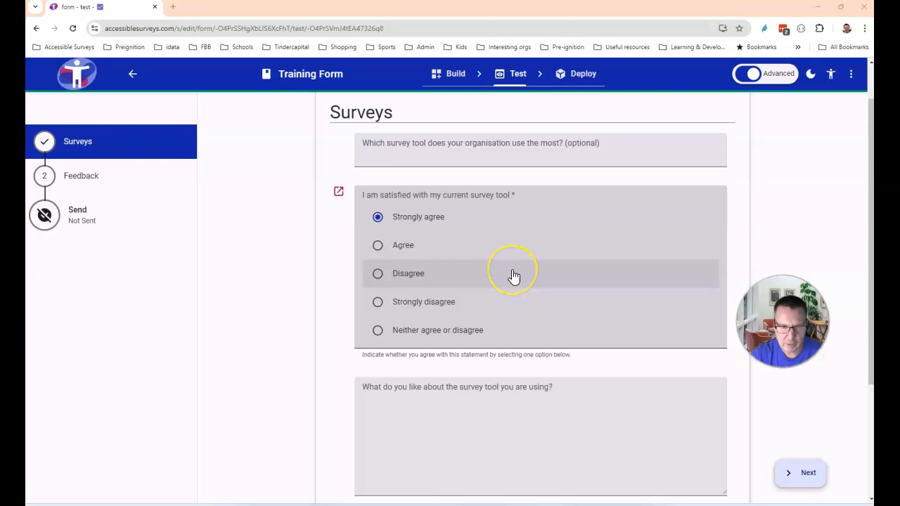
Examine the "like" and "frustrates" questions on the Surveys test page and return to building the form
scroll(511, 276, "down", 3)
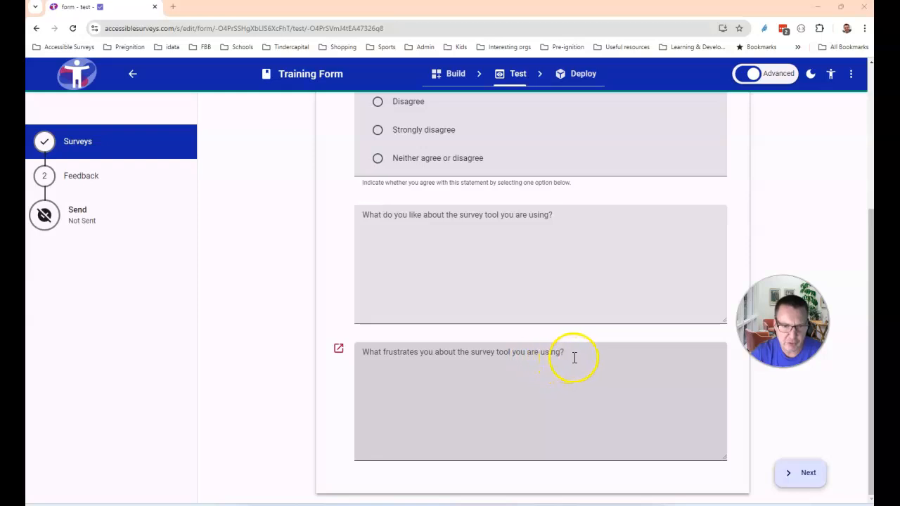
scroll(574, 358, "up", 2)
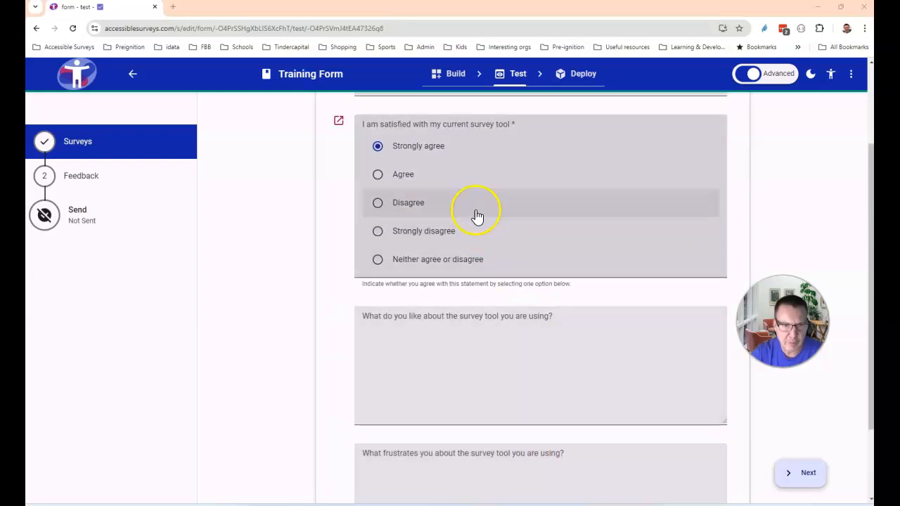
scroll(445, 190, "up", 1)
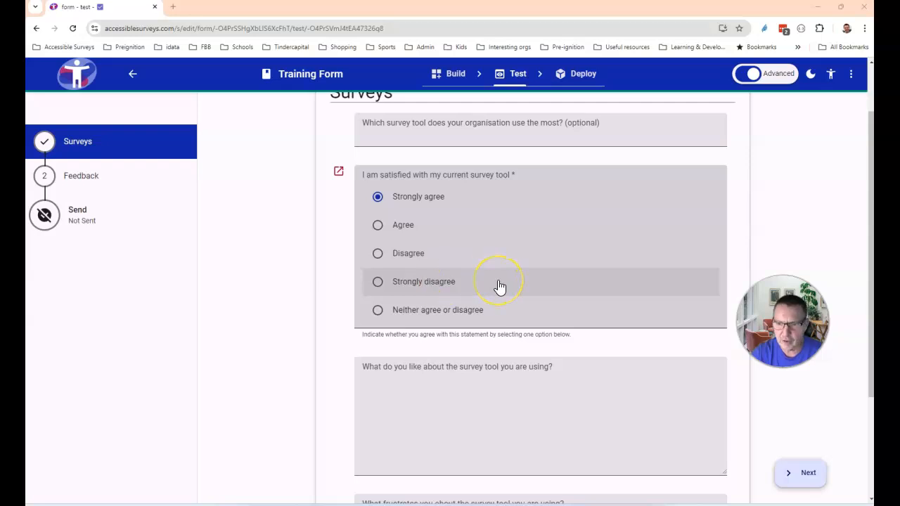
scroll(499, 286, "up", 1)
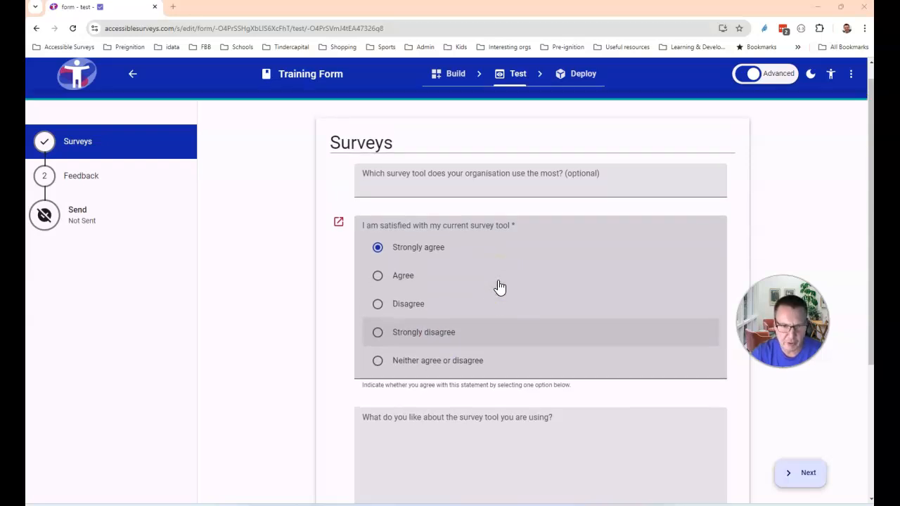
scroll(502, 274, "up", 1)
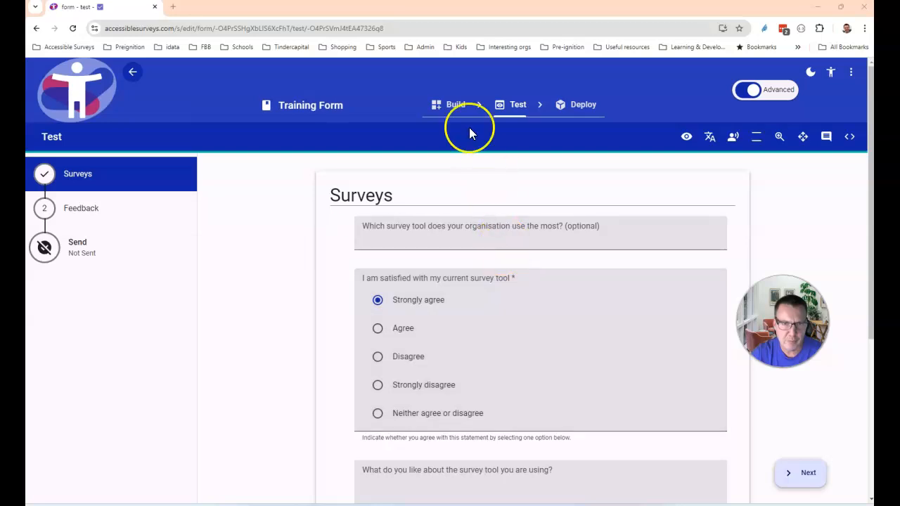
left_click(457, 109)
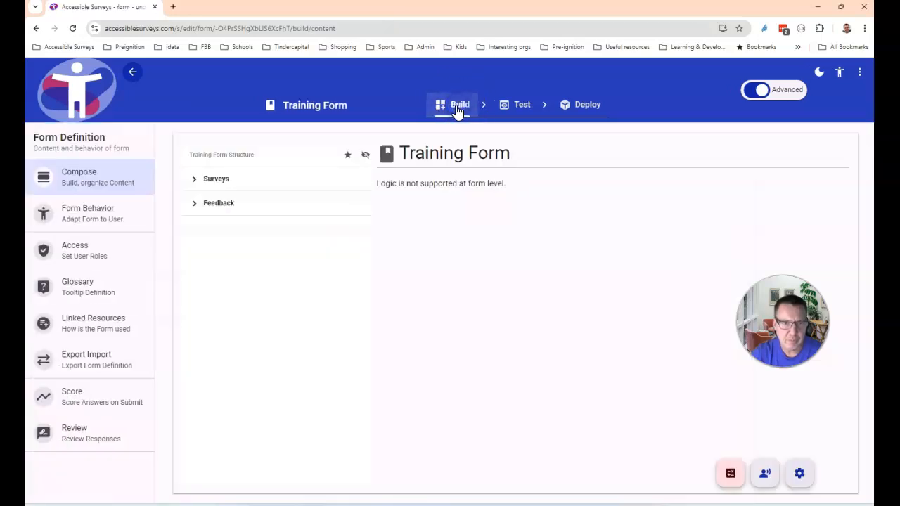
Select the "What frustrates you about the survey tool you are using?" question in Section 1 of Surveys and lock it for logic editing
left_click(194, 202)
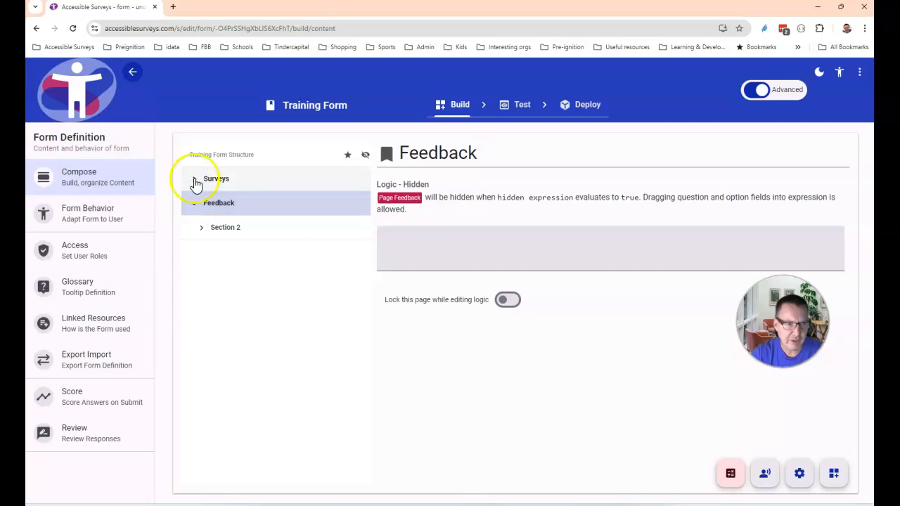
left_click(196, 179)
left_click(195, 180)
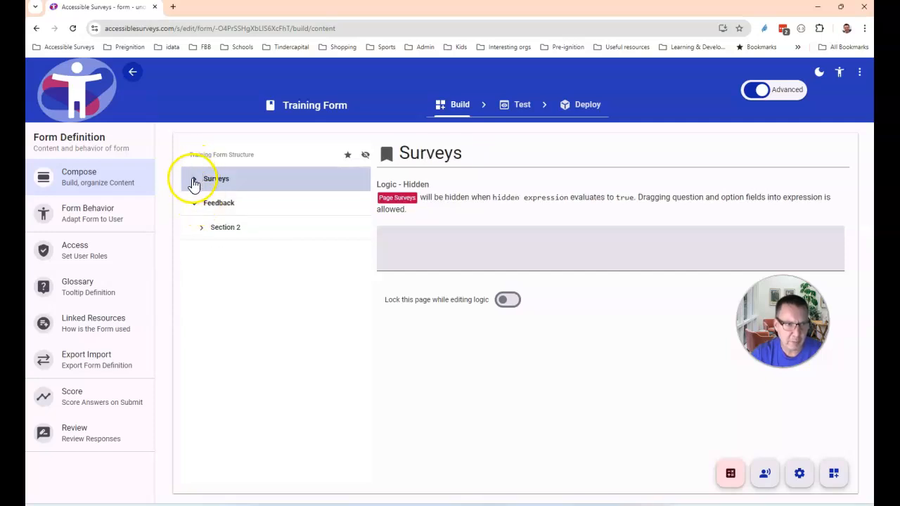
left_click(204, 203)
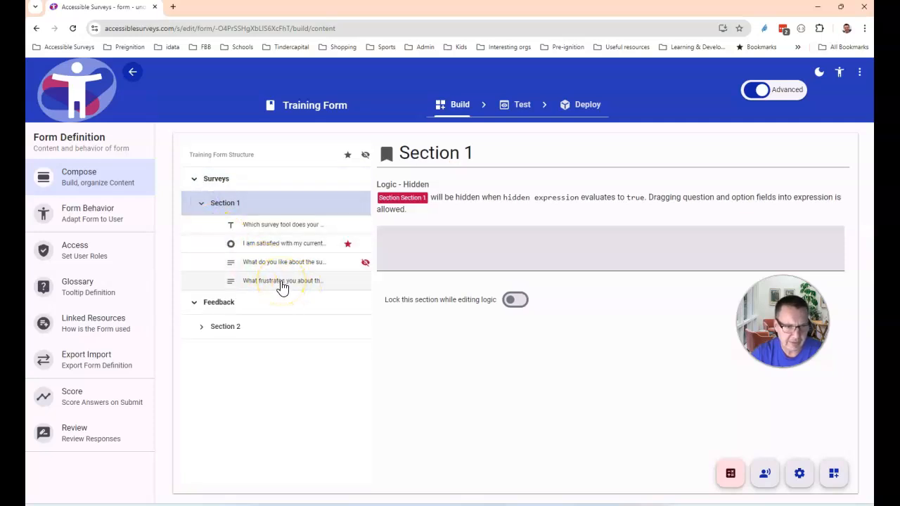
left_click(281, 287)
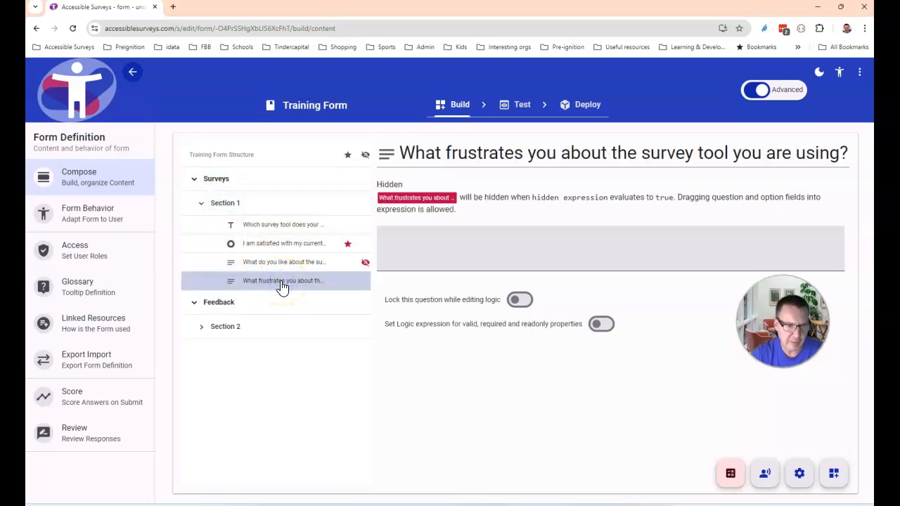
left_click(520, 300)
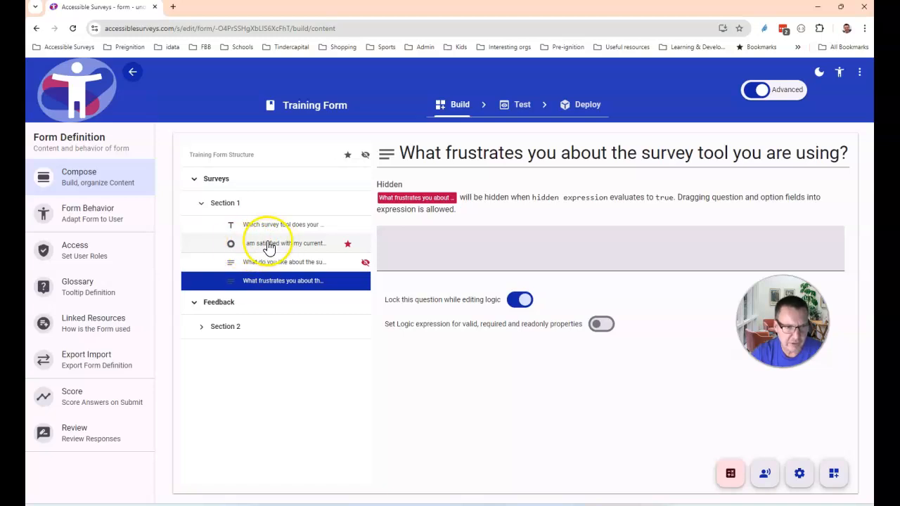
Switch logic mode on again with the question still locked and expand the answer options of the satisfaction question
left_click(836, 478)
left_click(723, 475)
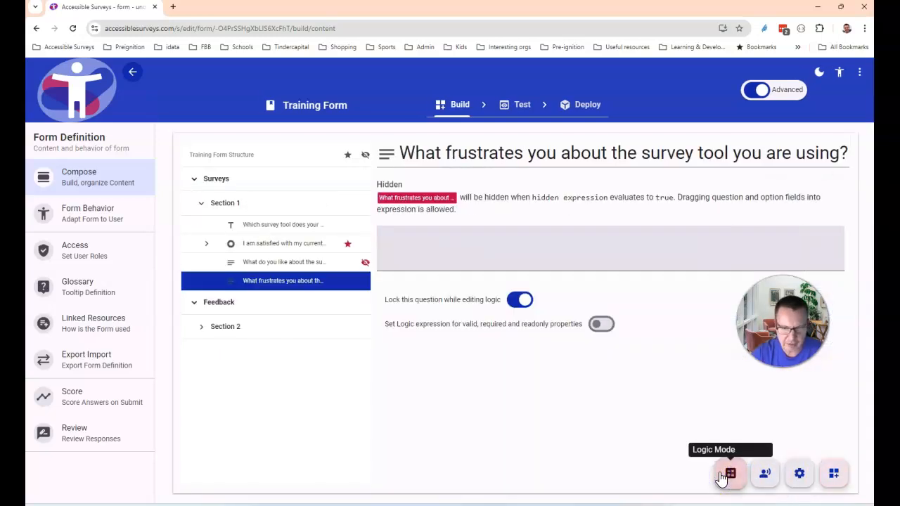
left_click(208, 244)
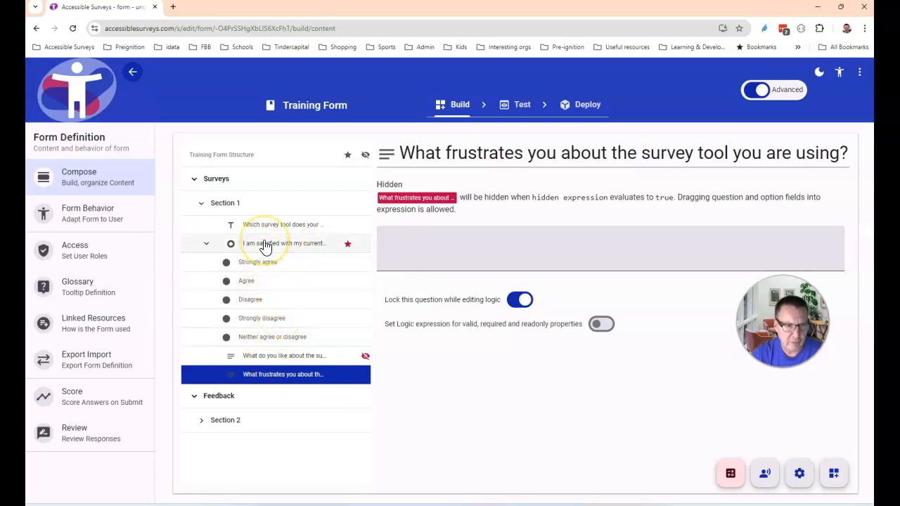
Build the hidden expression !((satisfaction question == Disagree) || (satisfaction question == Strongly disagree)) for the "What frustrates you" question
left_click_drag(272, 248, 440, 246)
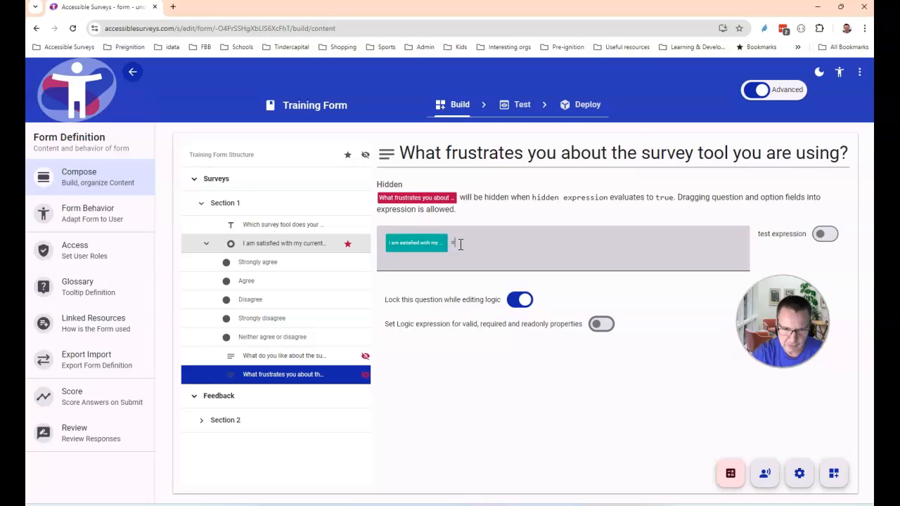
left_click_drag(281, 302, 532, 244)
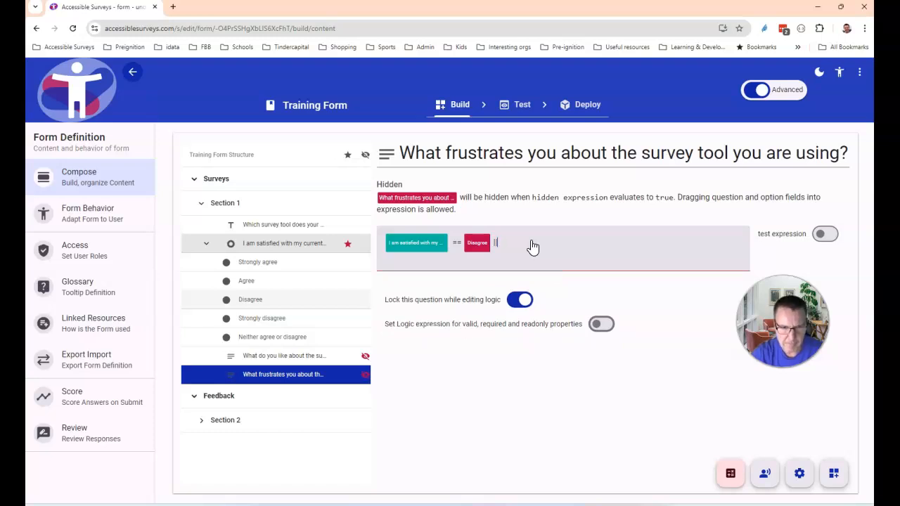
left_click_drag(295, 244, 548, 247)
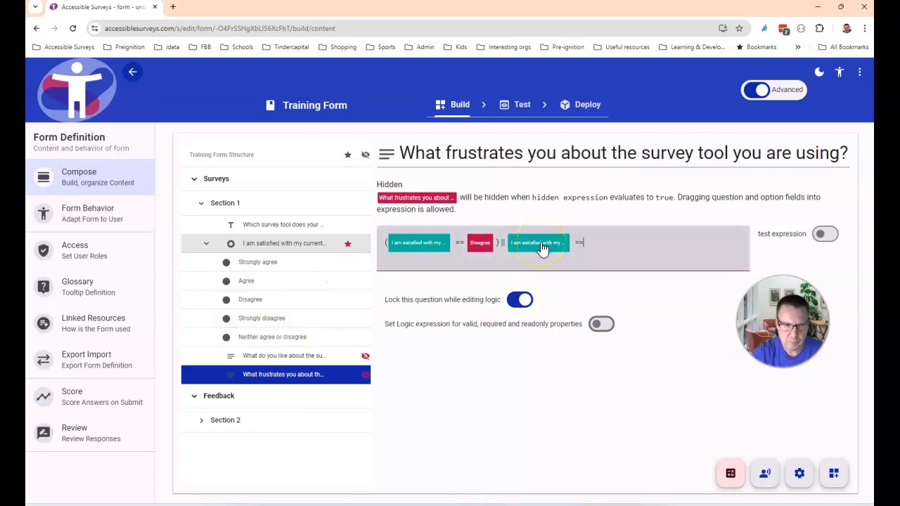
left_click_drag(265, 323, 647, 249)
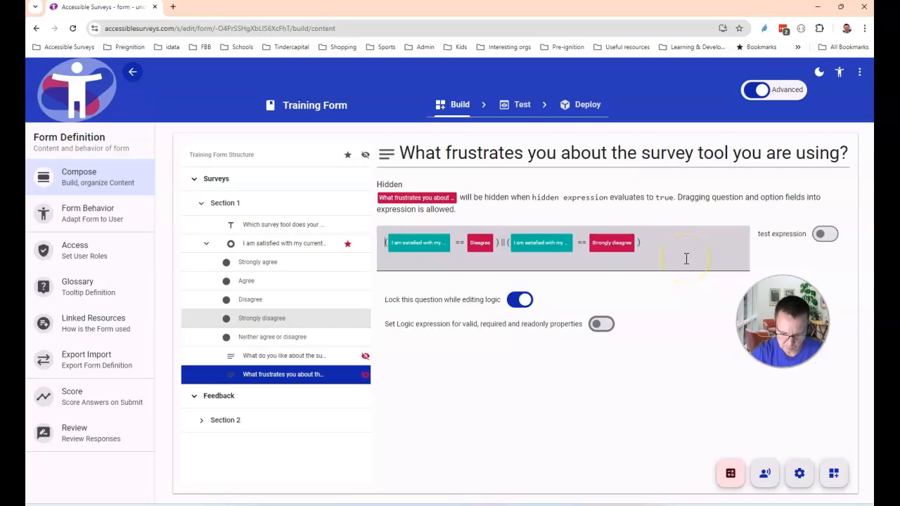
type("! (")
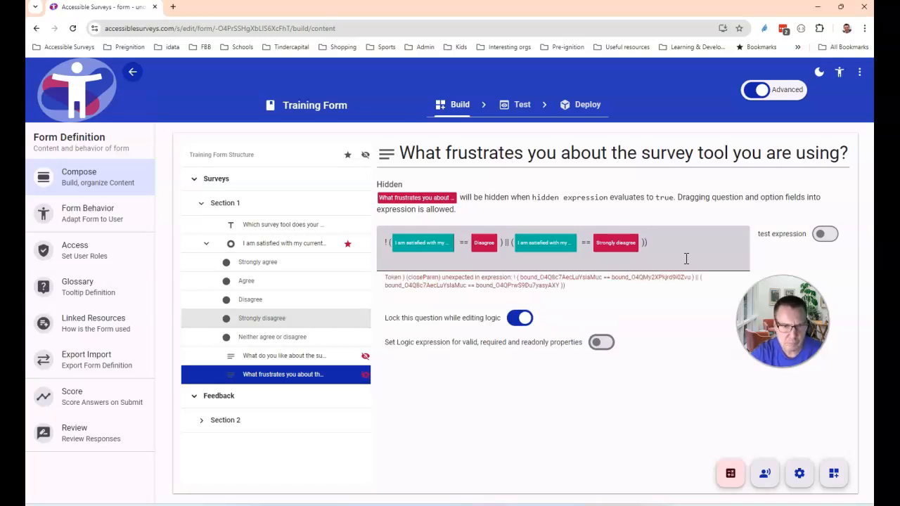
type("(")
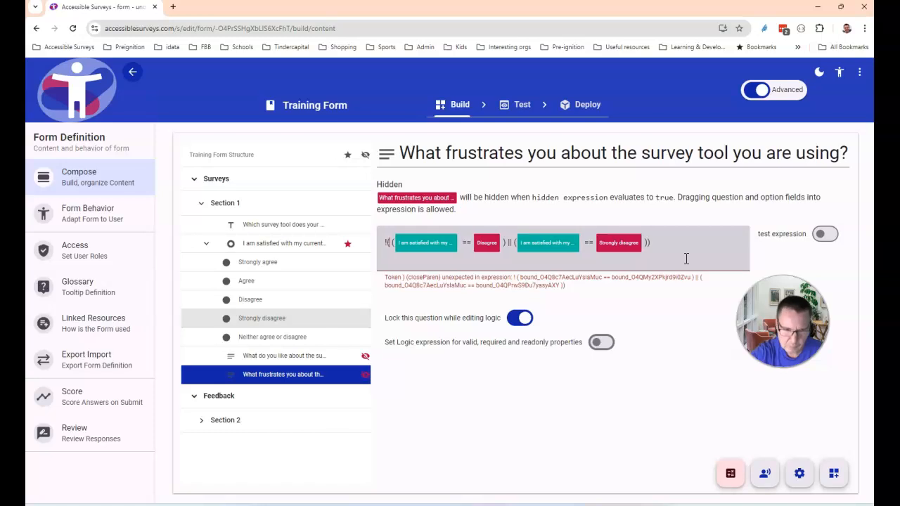
Test the hidden expression against each satisfaction answer, from Strongly agree through to Neither agree or disagree
left_click(824, 233)
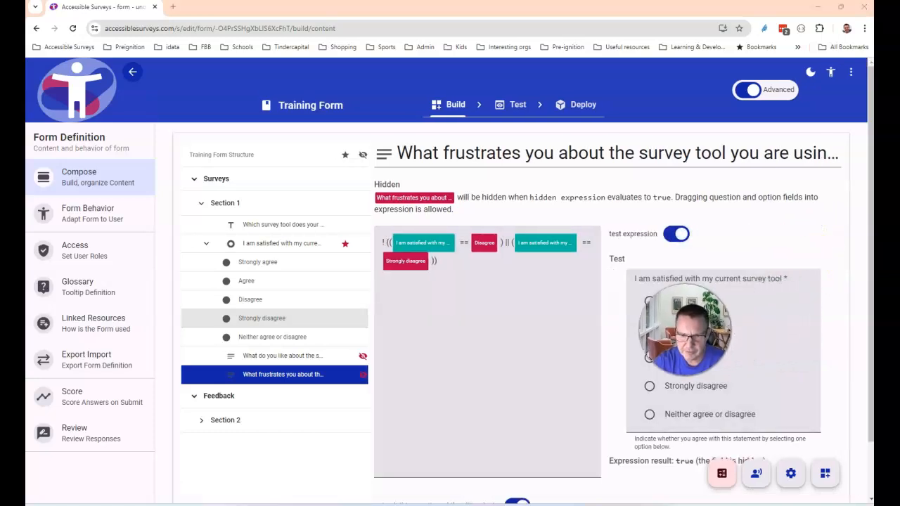
scroll(604, 323, "down", 1)
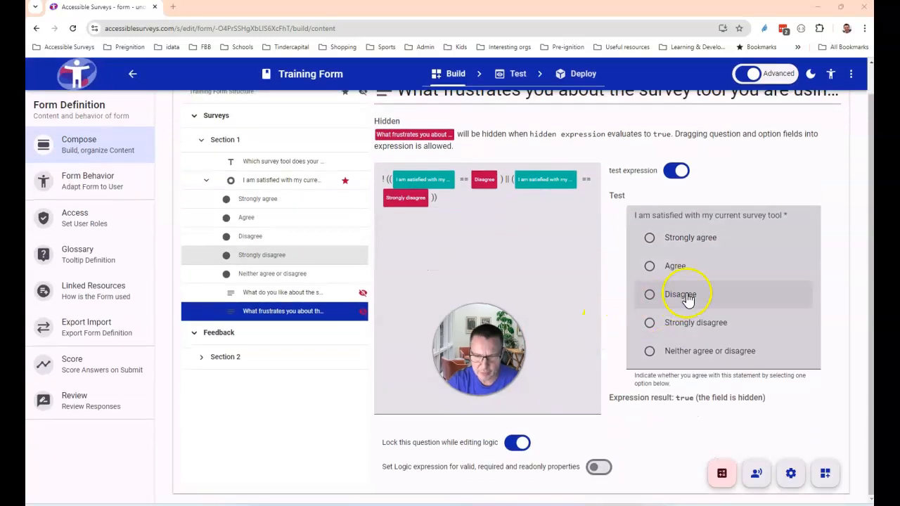
left_click(652, 240)
left_click(653, 267)
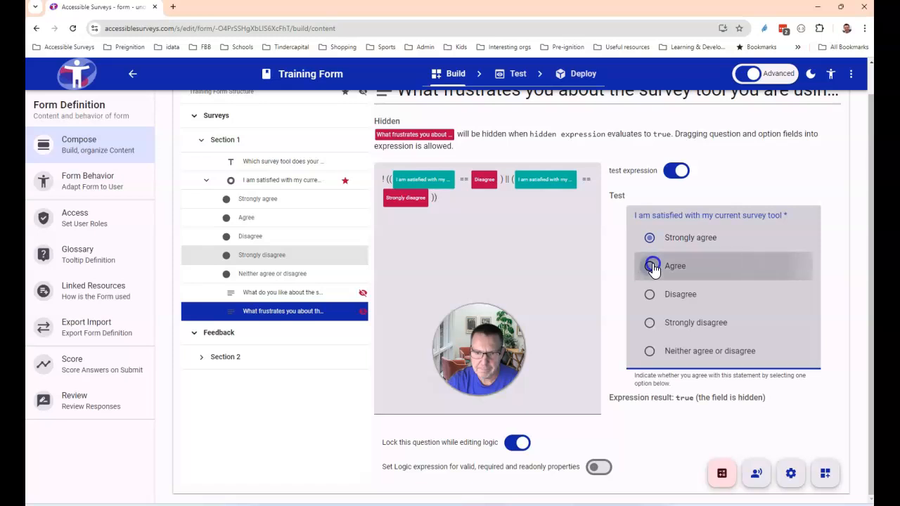
left_click(649, 296)
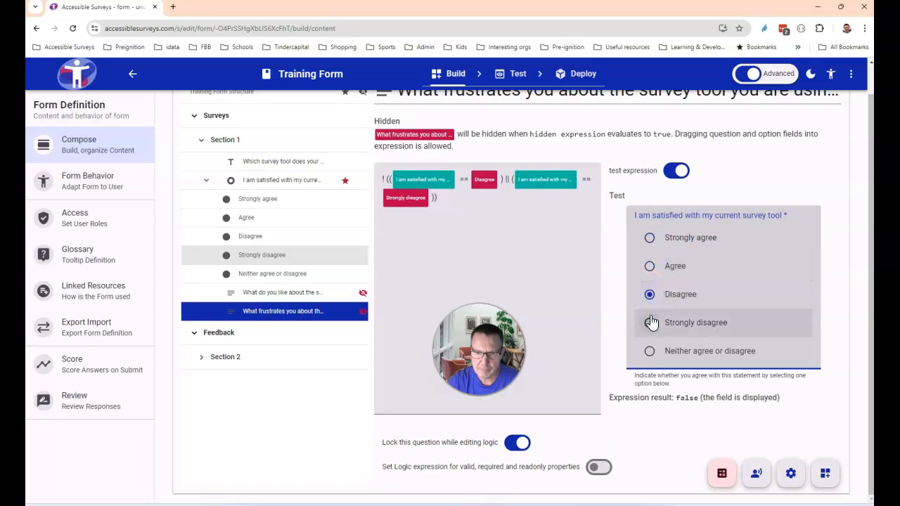
left_click(650, 325)
left_click(651, 353)
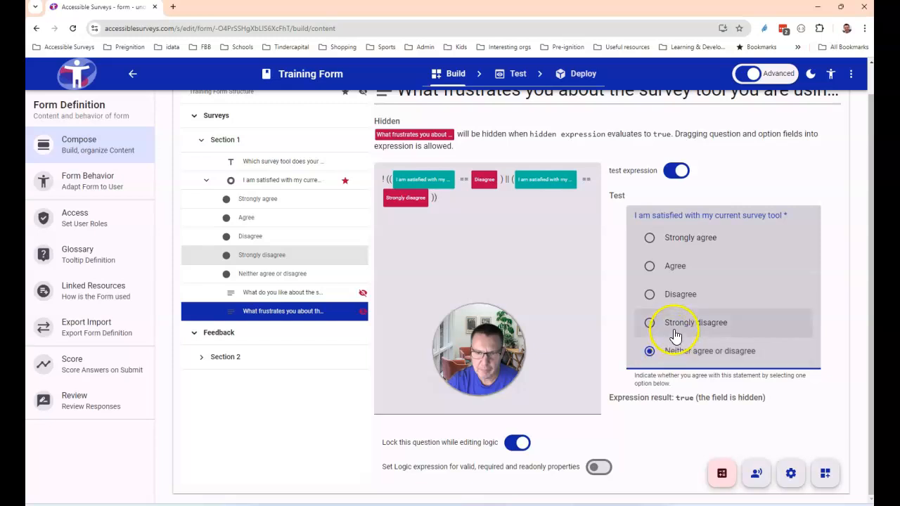
Open the form in test mode and clear the current response in its live data
scroll(664, 329, "up", 2)
left_click(517, 107)
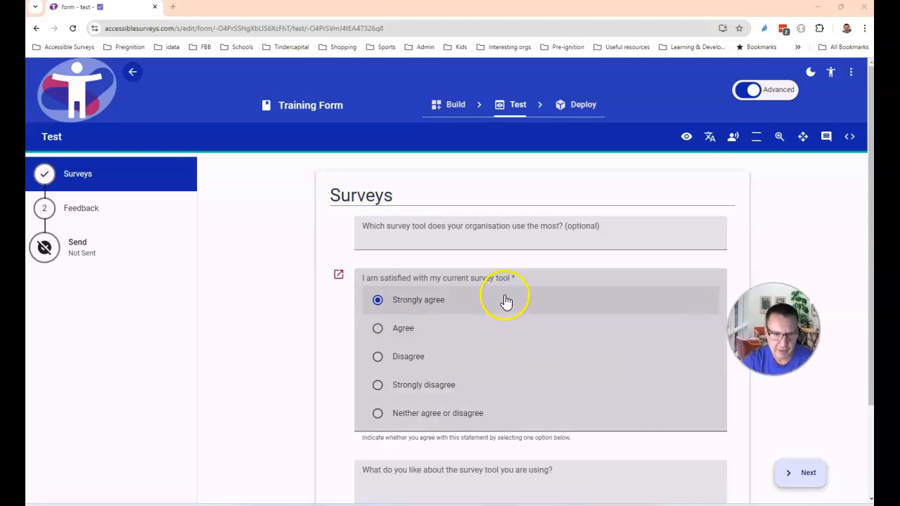
left_click(849, 138)
left_click(707, 331)
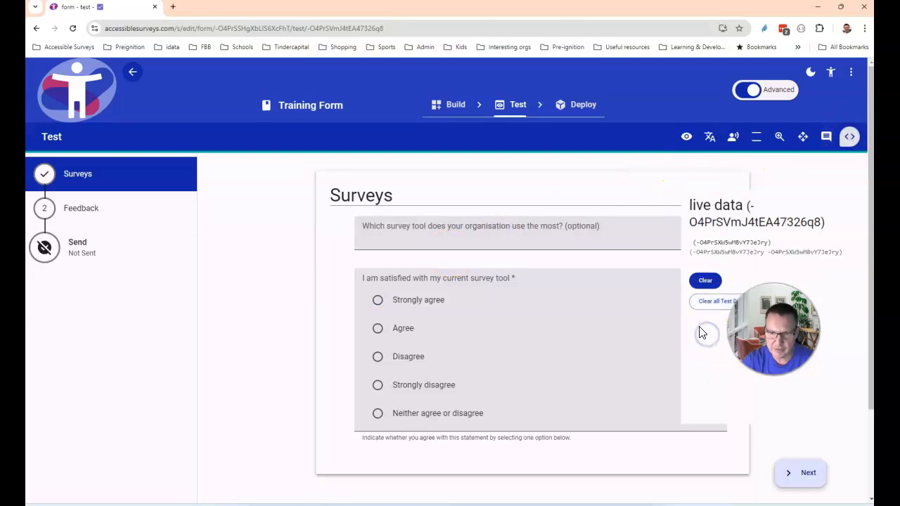
left_click(849, 137)
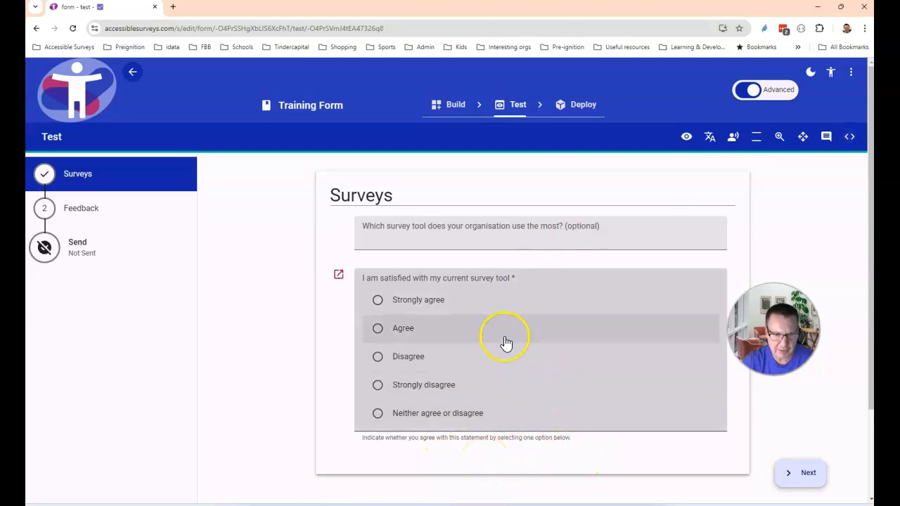
Try all five satisfaction answers on the Surveys test page to check both follow-up questions' visibility, ending on Strongly disagree
left_click(385, 420)
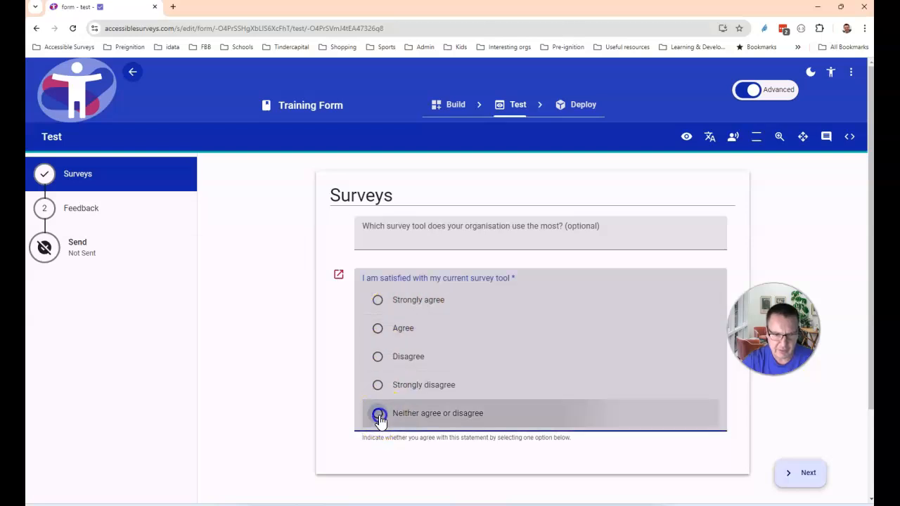
left_click(379, 302)
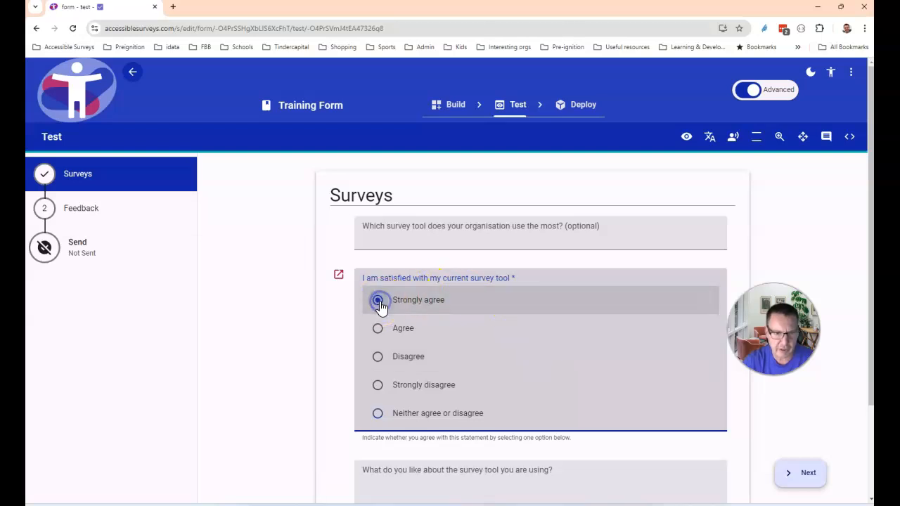
scroll(401, 302, "down", 1)
left_click(377, 246)
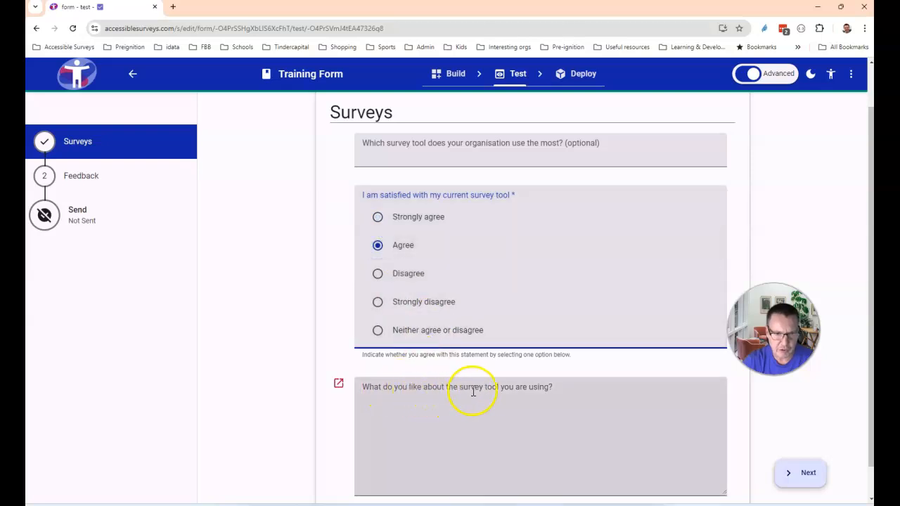
left_click(378, 276)
left_click(378, 303)
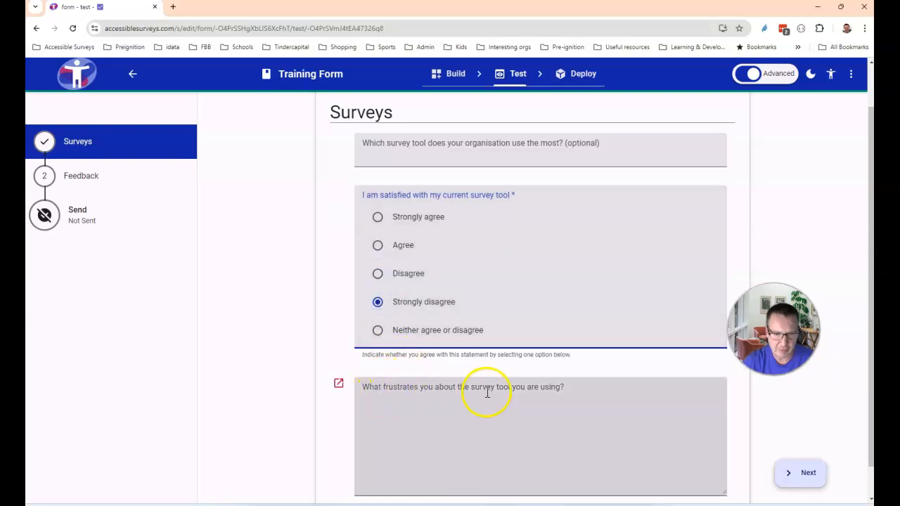
left_click(569, 394)
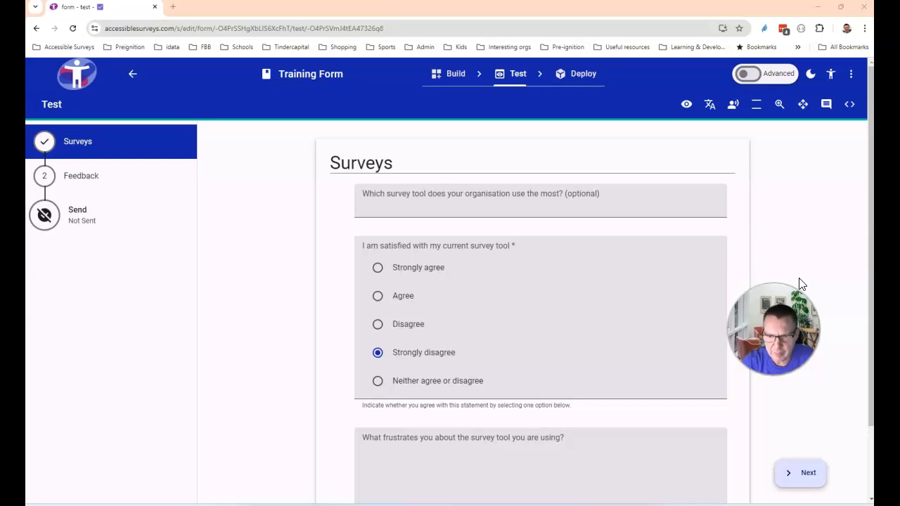
left_click(789, 282)
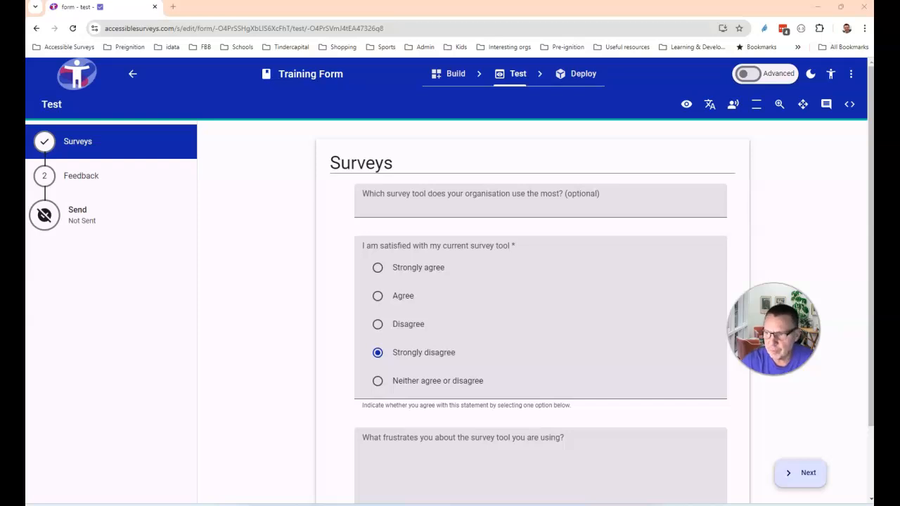
Create and publish a new version of the Training Form with the label "version 1"
left_click(573, 73)
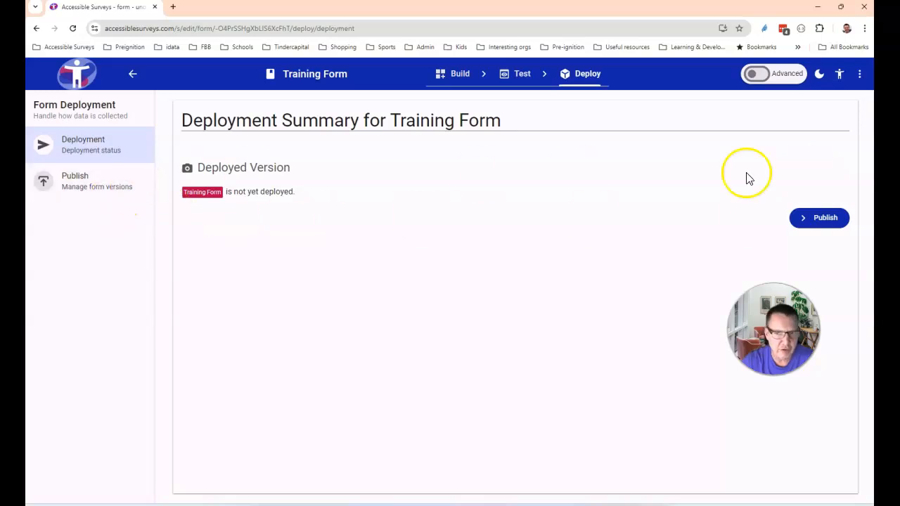
left_click(95, 188)
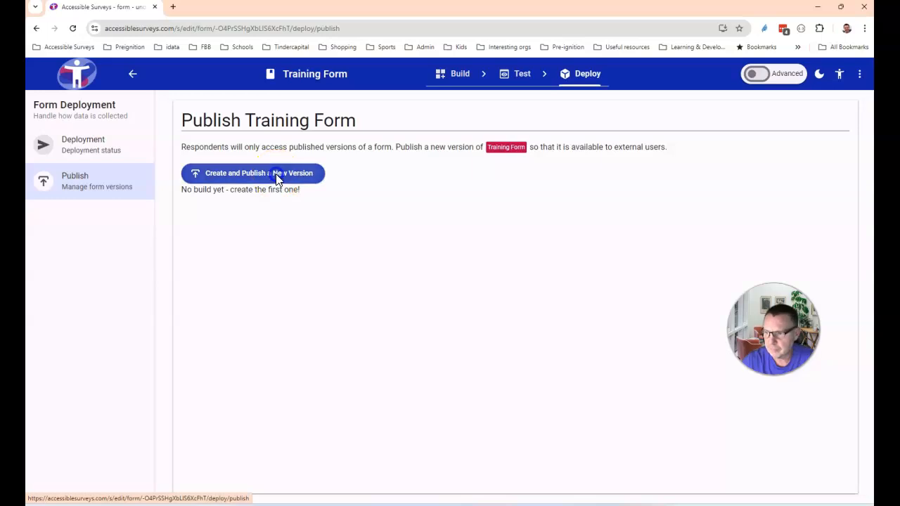
left_click(276, 173)
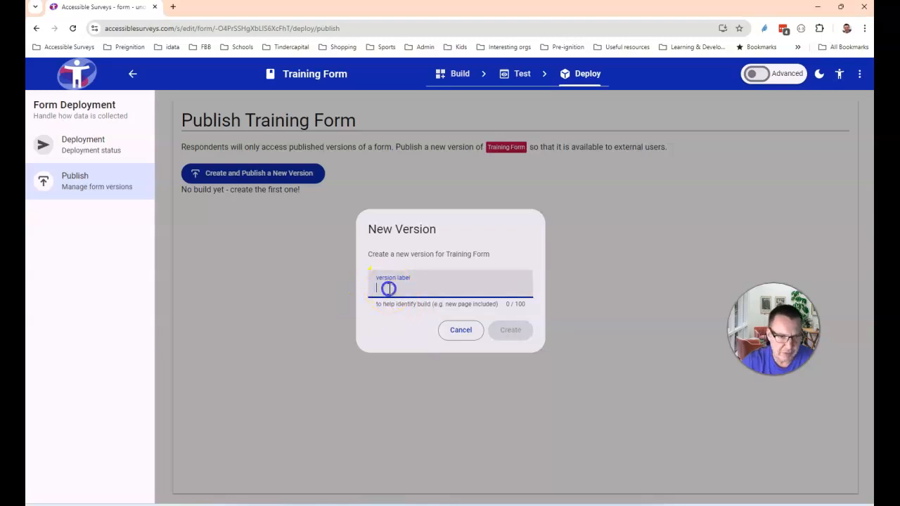
type("version 1")
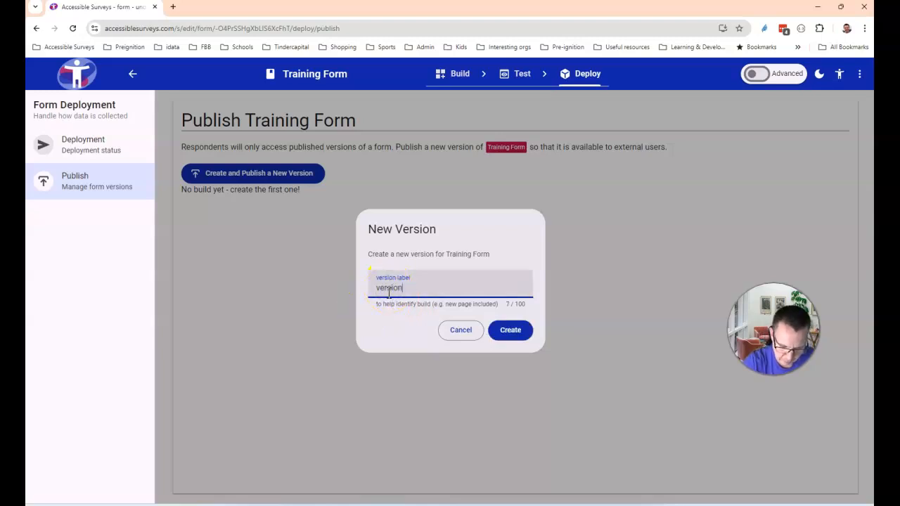
left_click(516, 330)
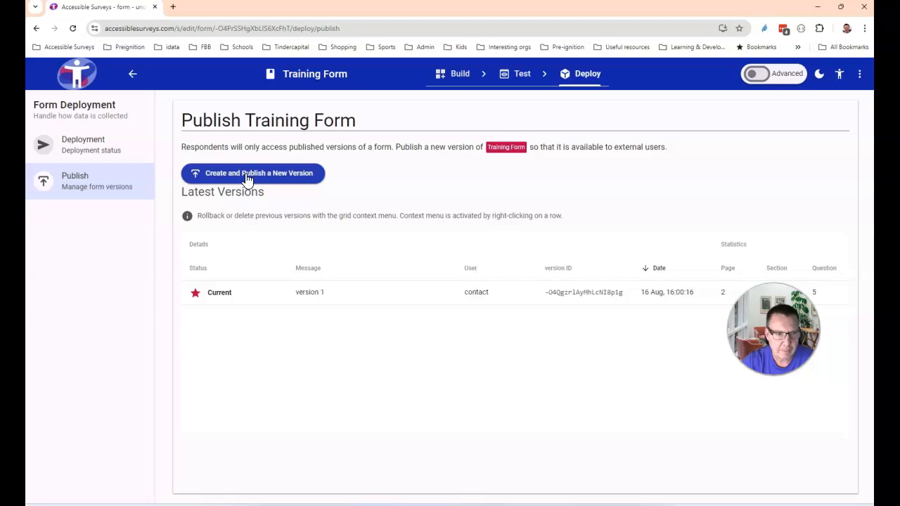
Review the build details of the published version 1, collapse them, and return to building the form
left_click(359, 295)
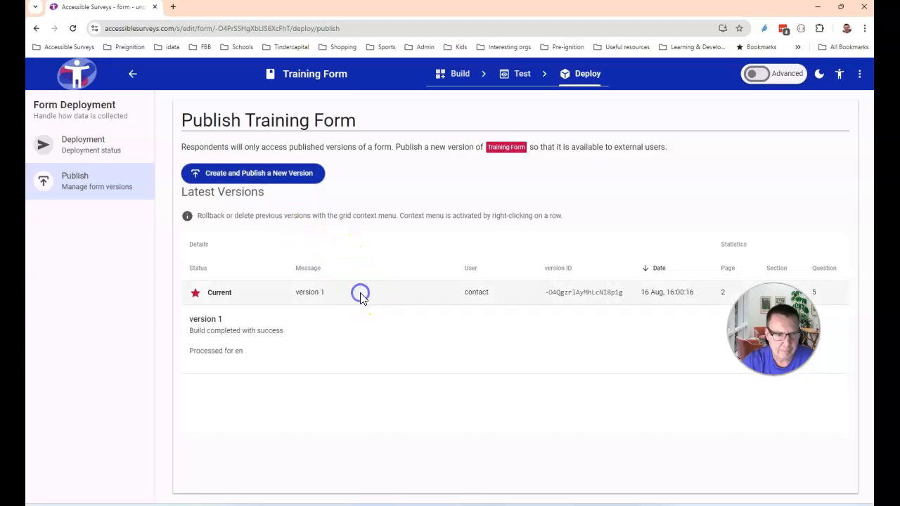
left_click(349, 294)
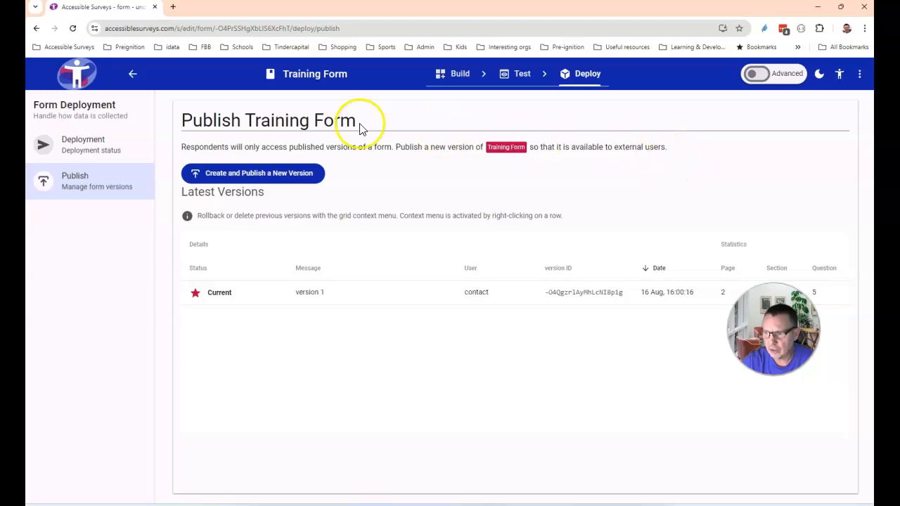
left_click(458, 77)
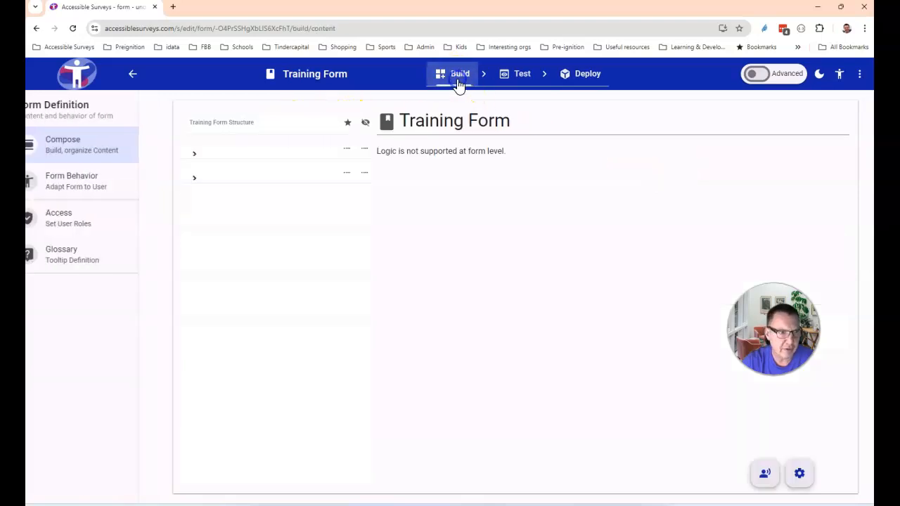
Add the second selectable user to the Training Form's access settings with the Editor role and check the user list
left_click(91, 225)
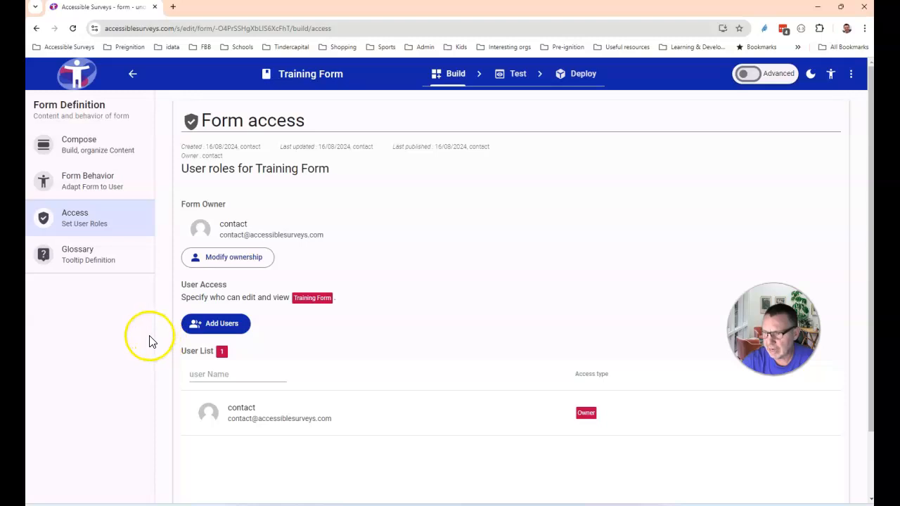
left_click(227, 331)
left_click(292, 336)
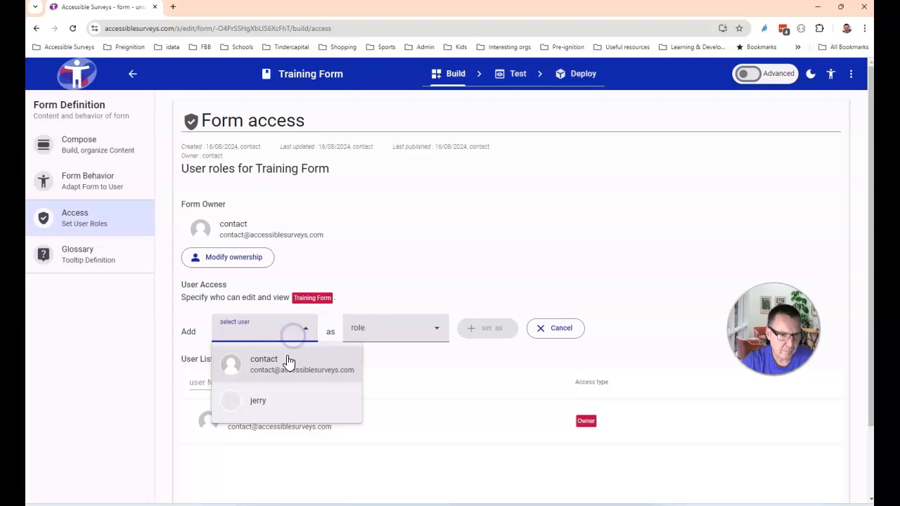
left_click(261, 400)
left_click(417, 335)
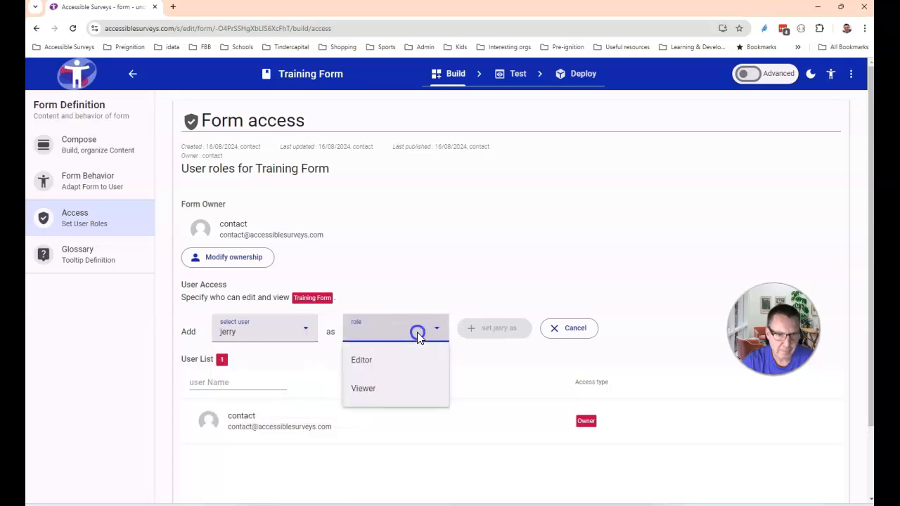
left_click(366, 361)
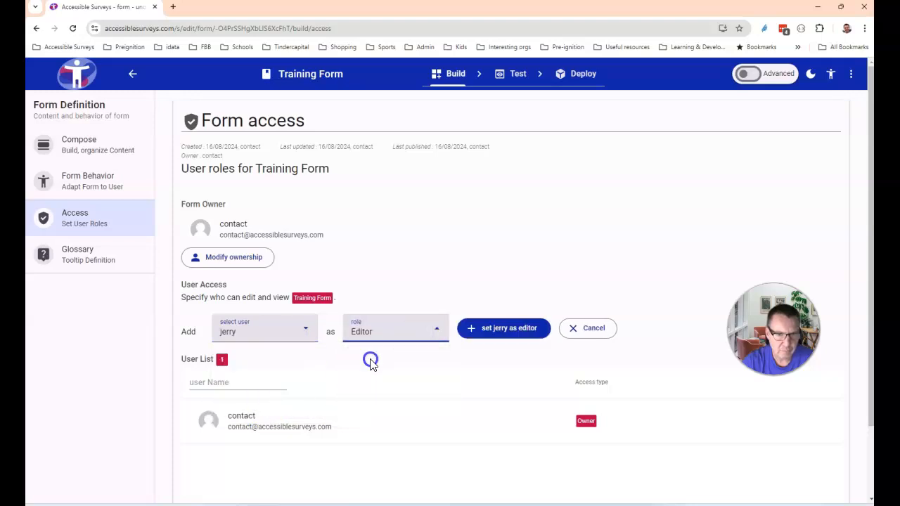
left_click(497, 336)
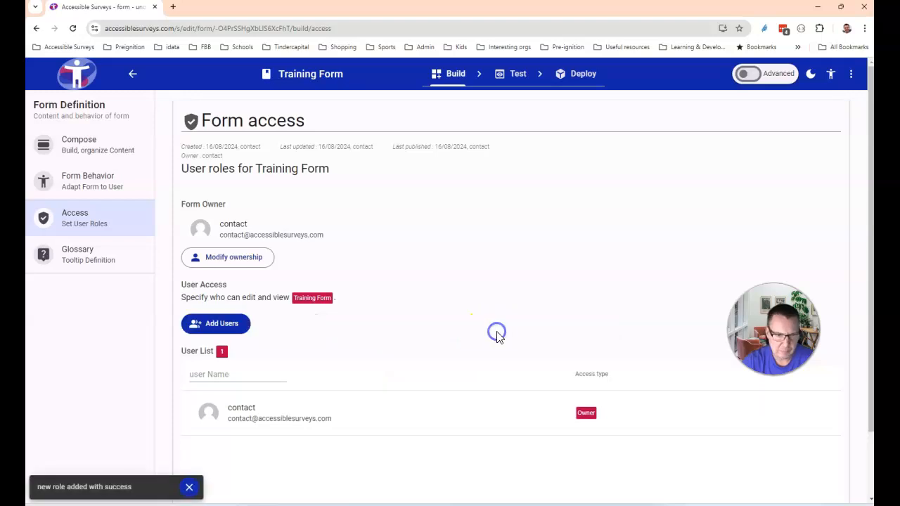
scroll(497, 337, "down", 2)
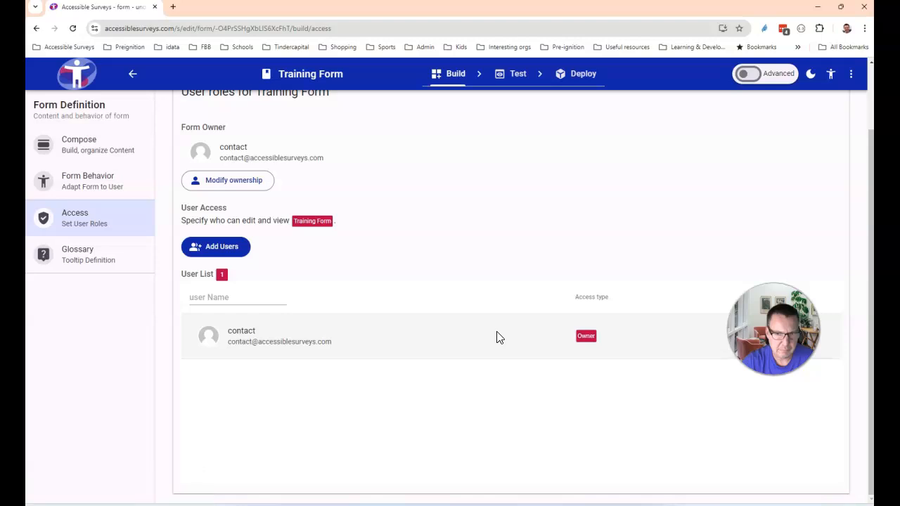
scroll(398, 234, "up", 1)
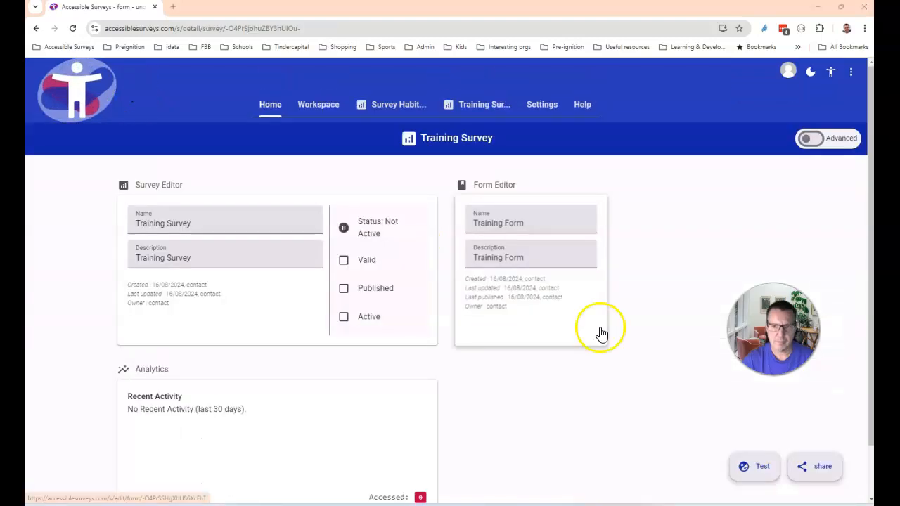